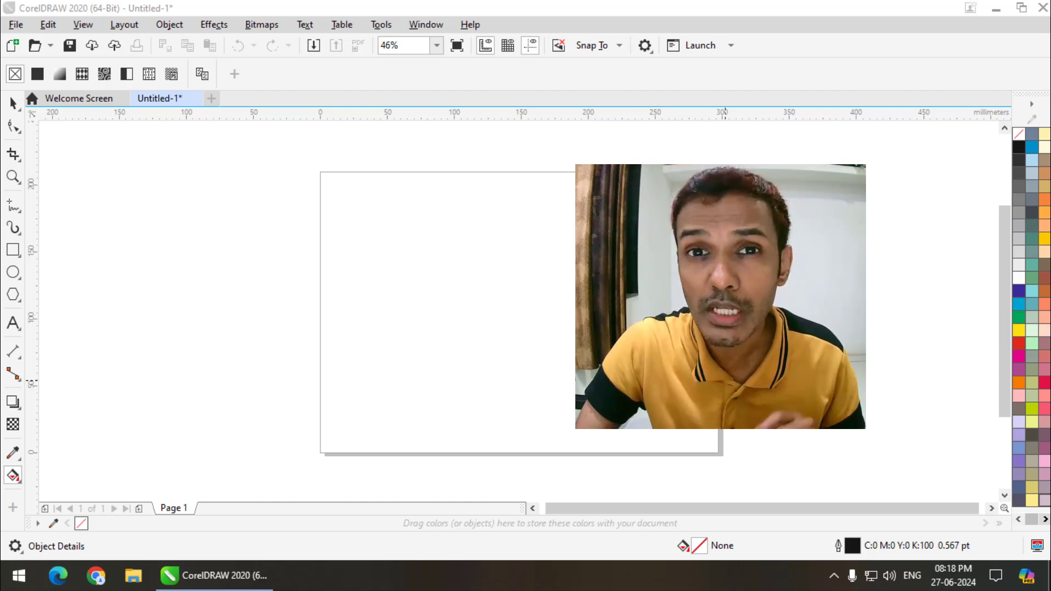
pyautogui.click(13, 477)
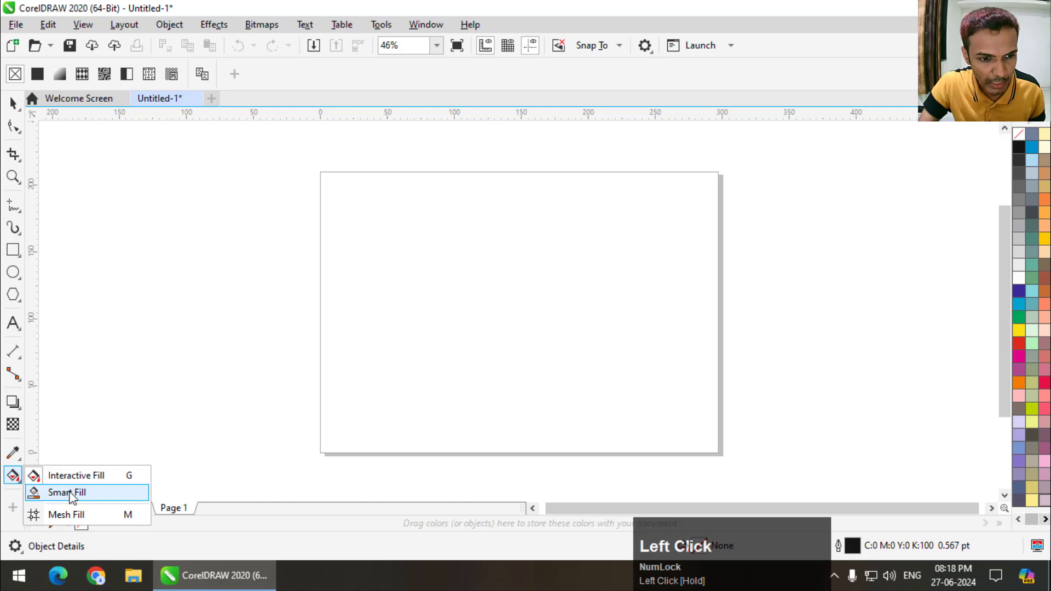
pyautogui.click(12, 112)
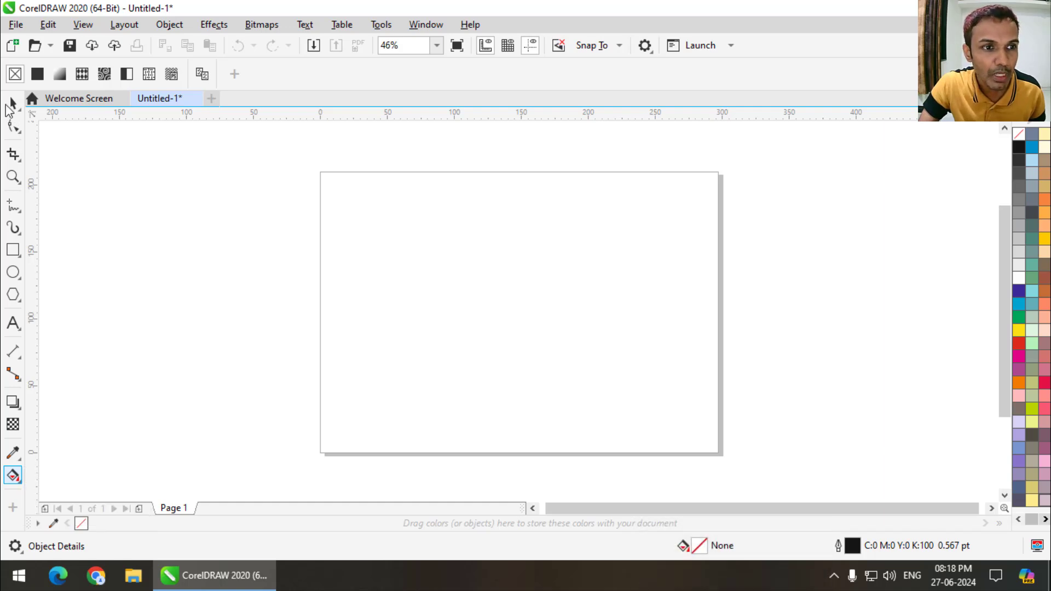
pyautogui.click(13, 102)
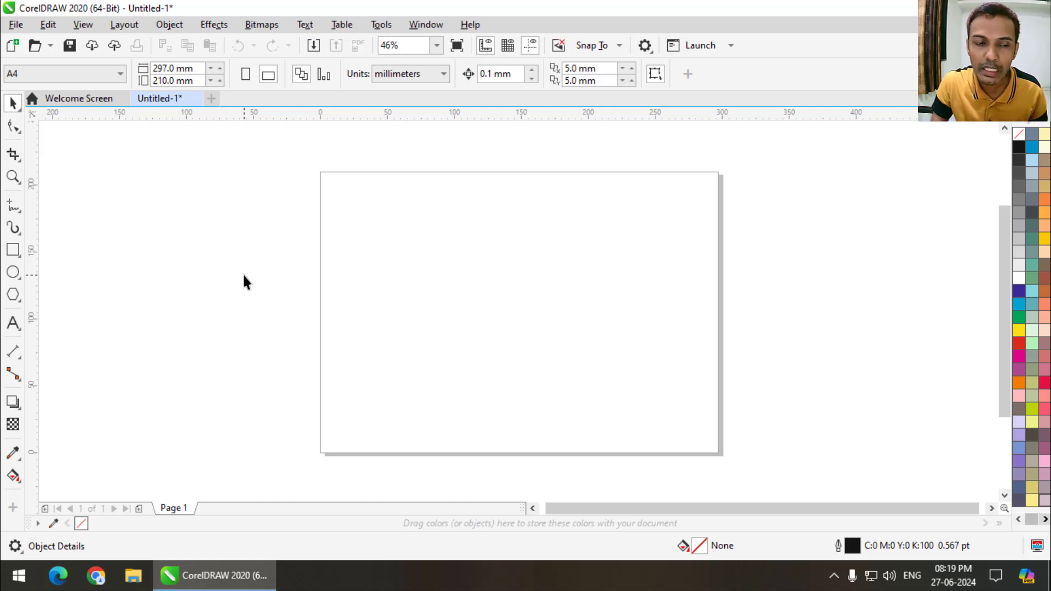
# - Draw four crossing straight lines over the page with the 2-Point Line tool: one horizontal about 359 mm long and three diagonals
pyautogui.click(19, 211)
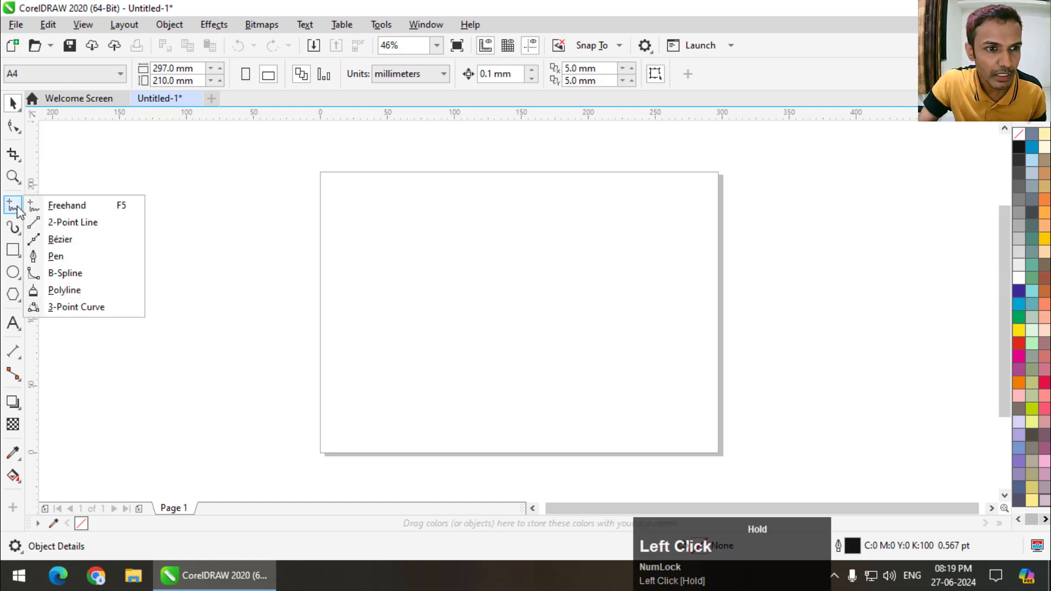
pyautogui.click(55, 222)
pyautogui.moveTo(237, 261); pyautogui.dragTo(719, 260)
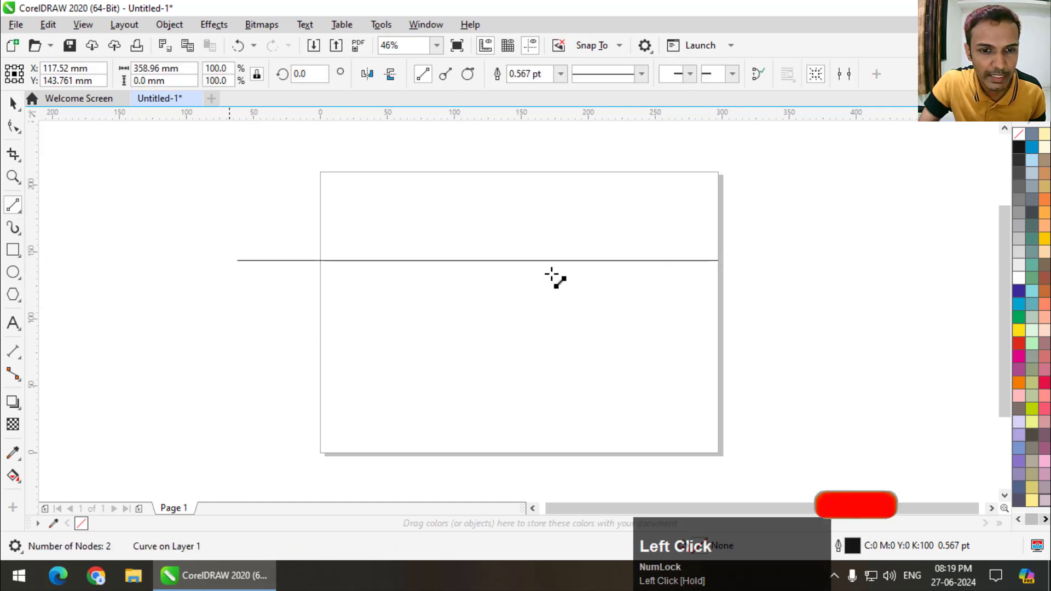
pyautogui.moveTo(250, 330); pyautogui.dragTo(762, 213)
pyautogui.moveTo(280, 194)
pyautogui.mouseDown()
pyautogui.moveTo(655, 385)
pyautogui.moveTo(692, 388)
pyautogui.mouseUp()
pyautogui.moveTo(237, 472)
pyautogui.mouseDown()
pyautogui.moveTo(630, 213)
pyautogui.moveTo(638, 164)
pyautogui.mouseUp()
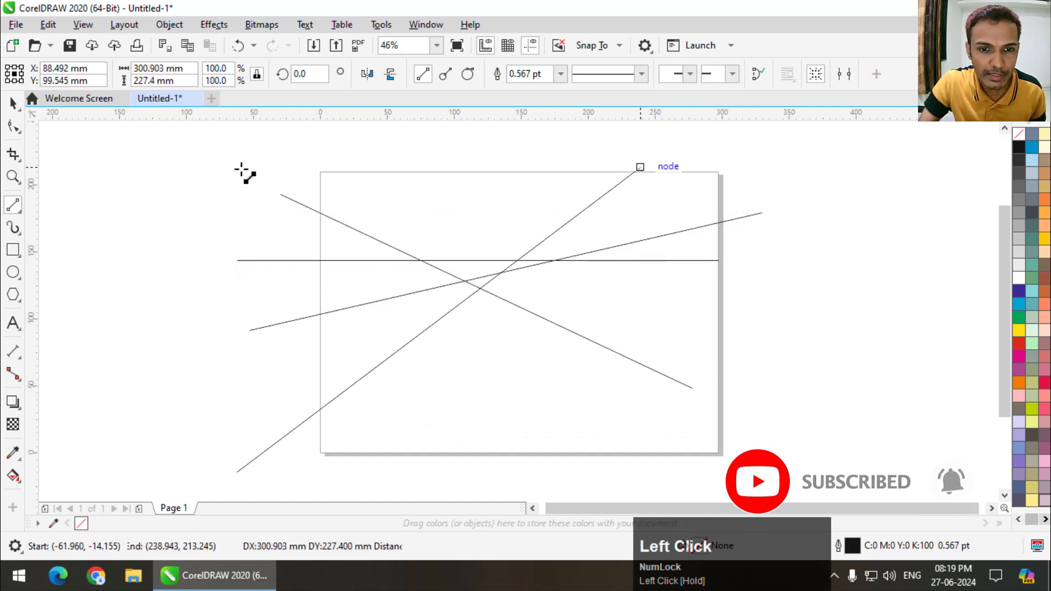
# - Try to fill the areas between the four crossing lines with green by colouring all the lines together
pyautogui.click(13, 103)
pyautogui.scroll(-1, 366, 242)
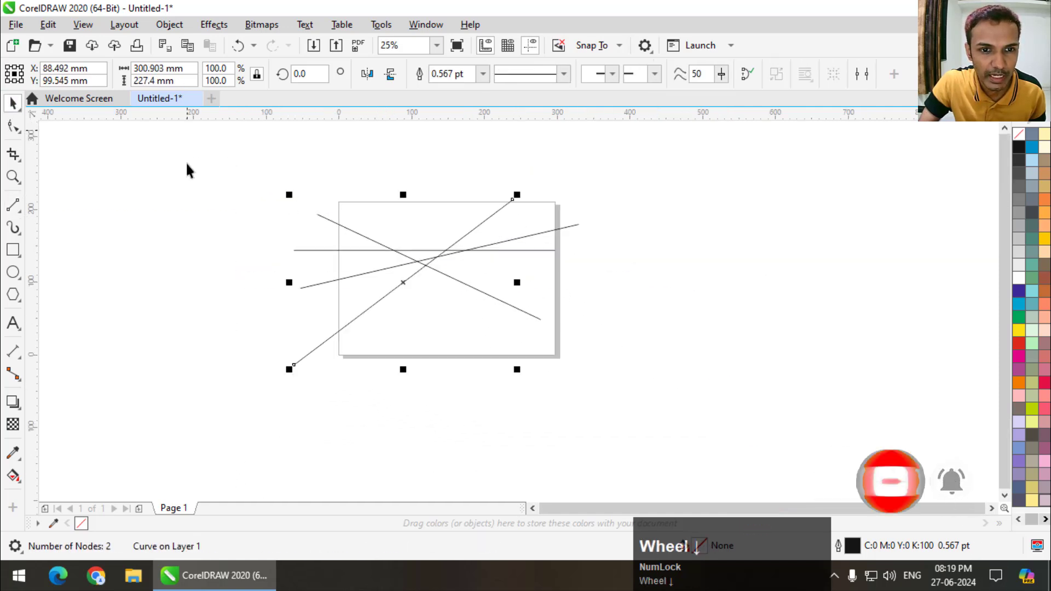
pyautogui.moveTo(189, 162); pyautogui.dragTo(579, 367)
pyautogui.scroll(1, 413, 261)
pyautogui.scroll(2, 415, 266)
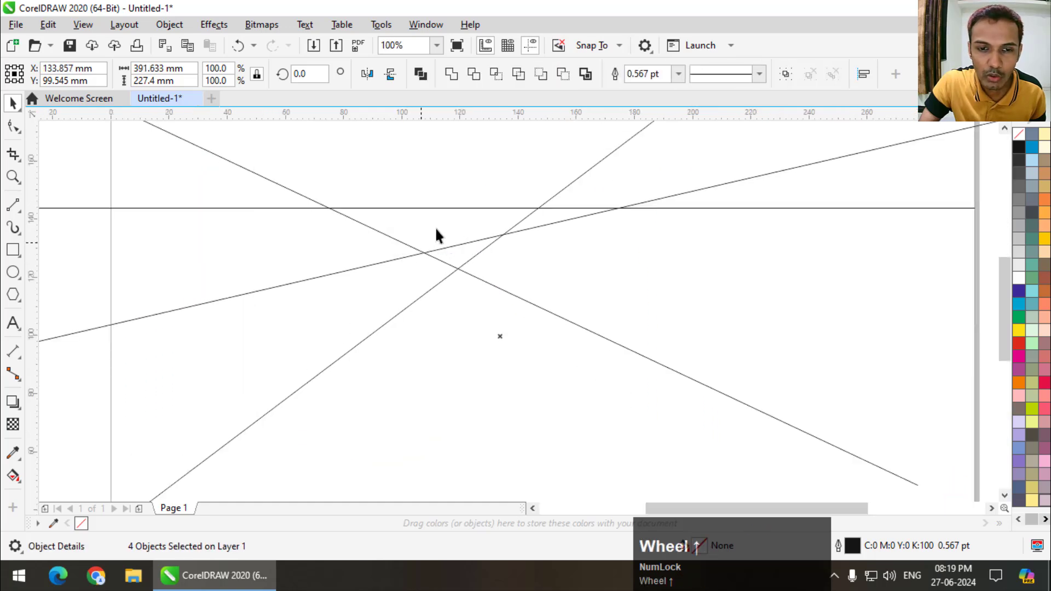
pyautogui.click(1019, 317)
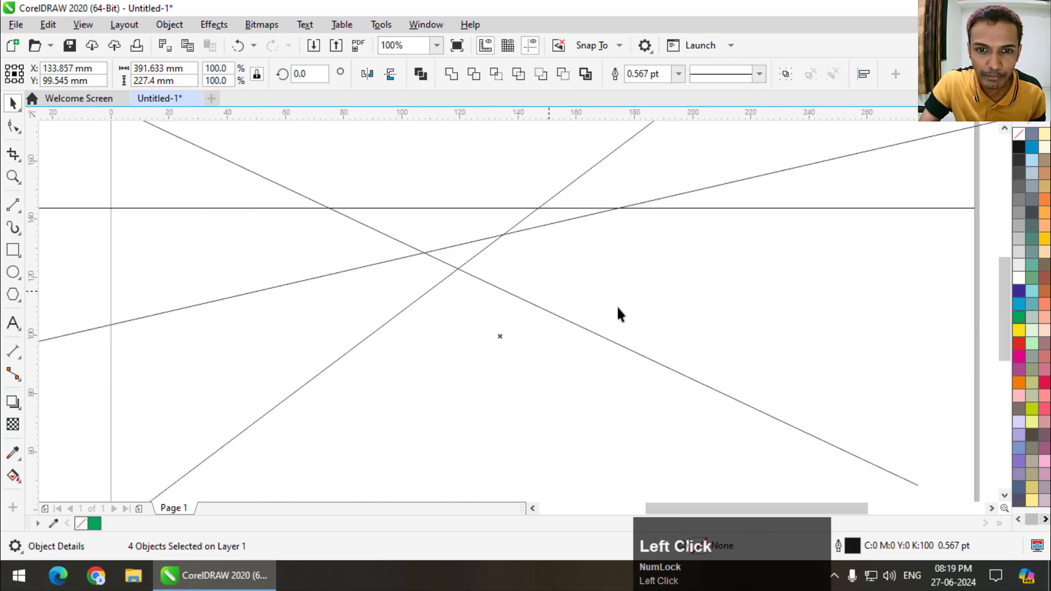
pyautogui.scroll(-2, 461, 297)
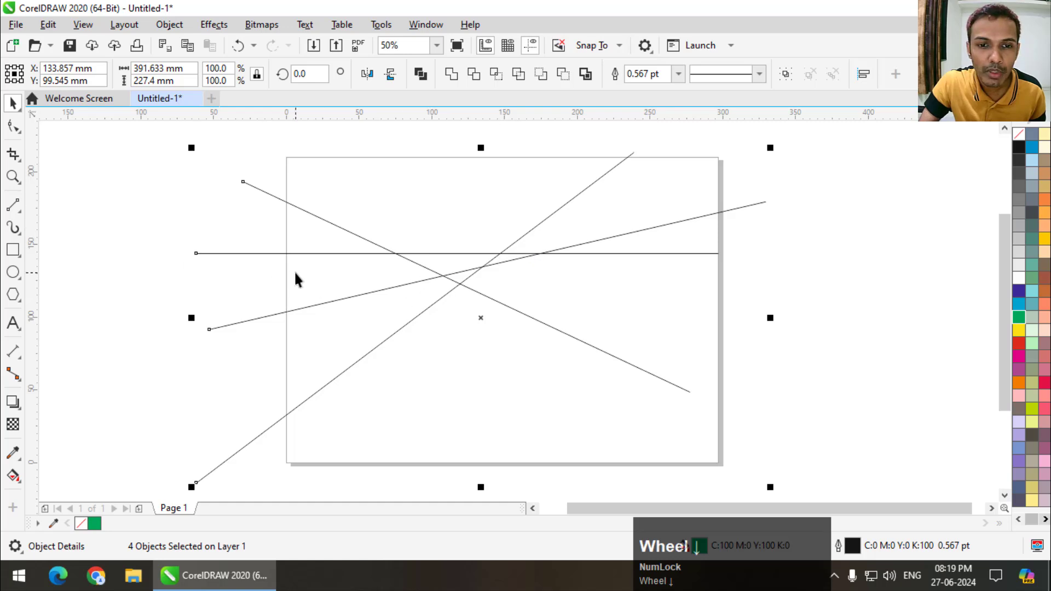
pyautogui.click(446, 460)
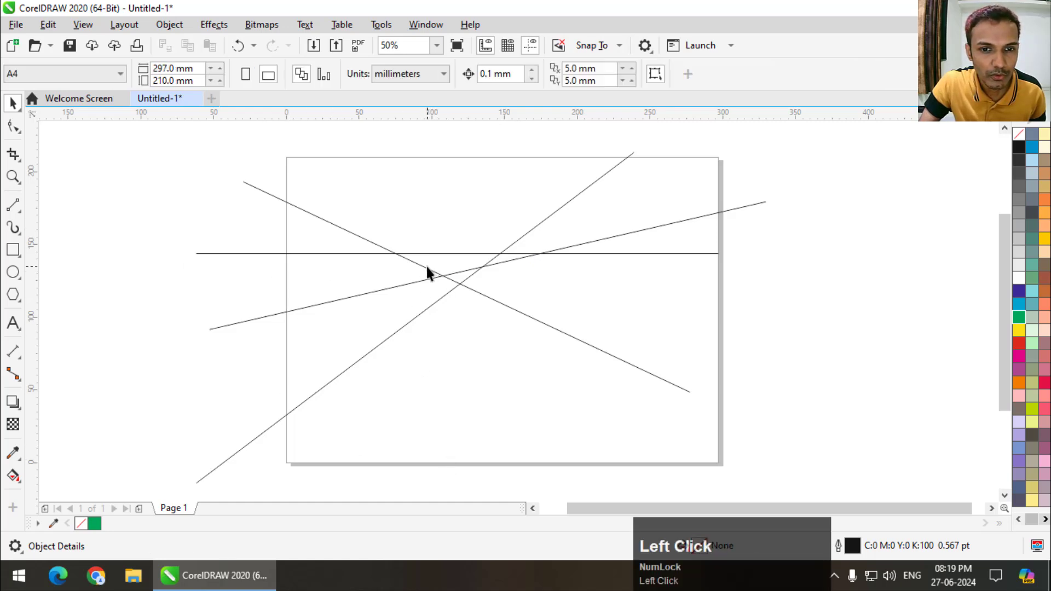
# - Make two parallel copies of the downward-sloping diagonal line, one below it and one above it
pyautogui.moveTo(427, 269); pyautogui.dragTo(369, 317)
pyautogui.rightClick(369, 317)
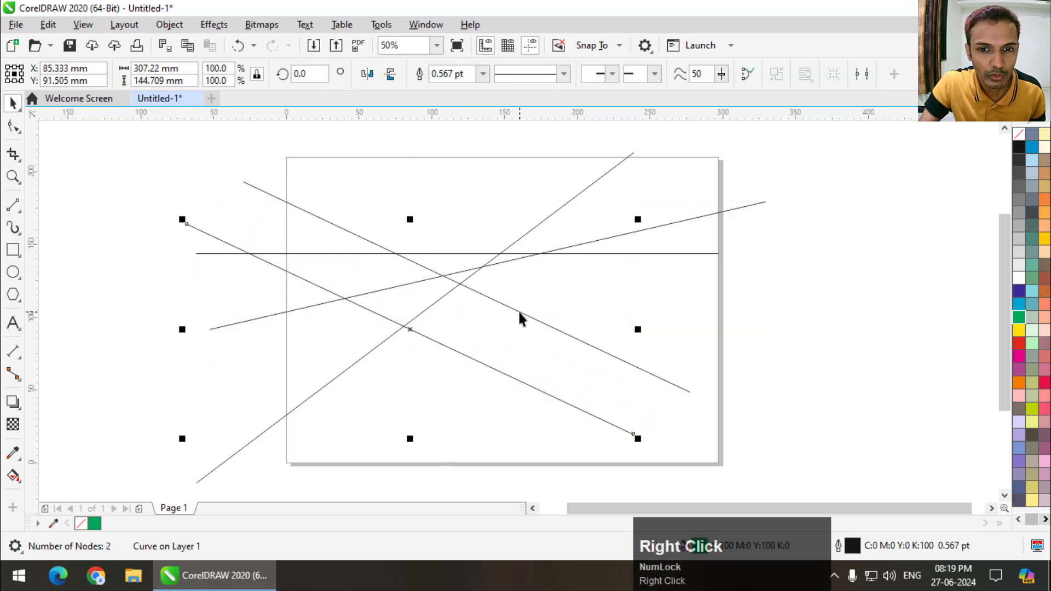
pyautogui.moveTo(518, 311); pyautogui.dragTo(578, 246)
pyautogui.rightClick(578, 246)
pyautogui.click(347, 251)
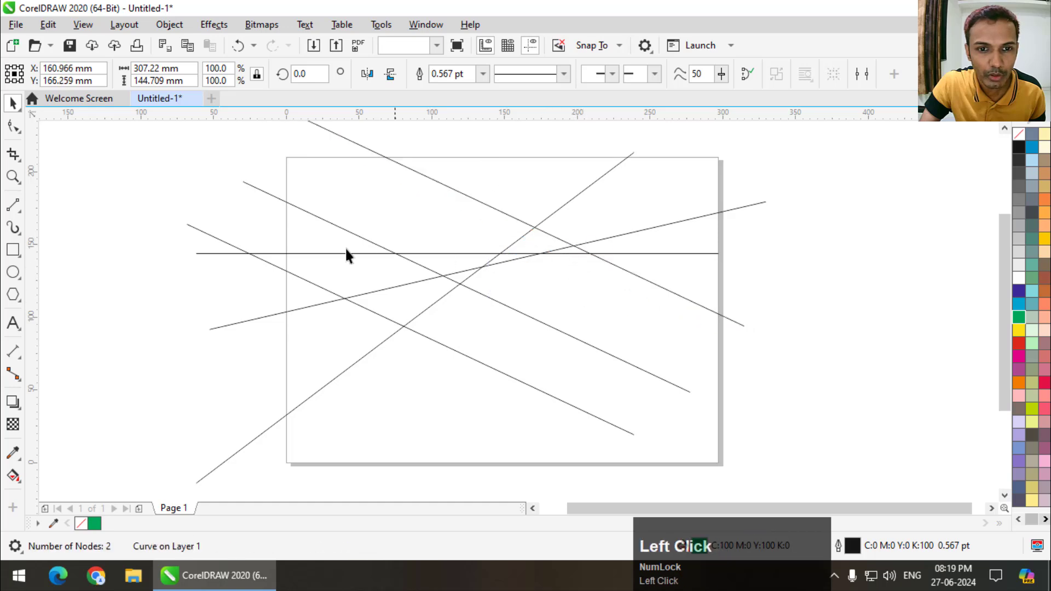
pyautogui.scroll(1, 345, 250)
pyautogui.scroll(-2, 345, 250)
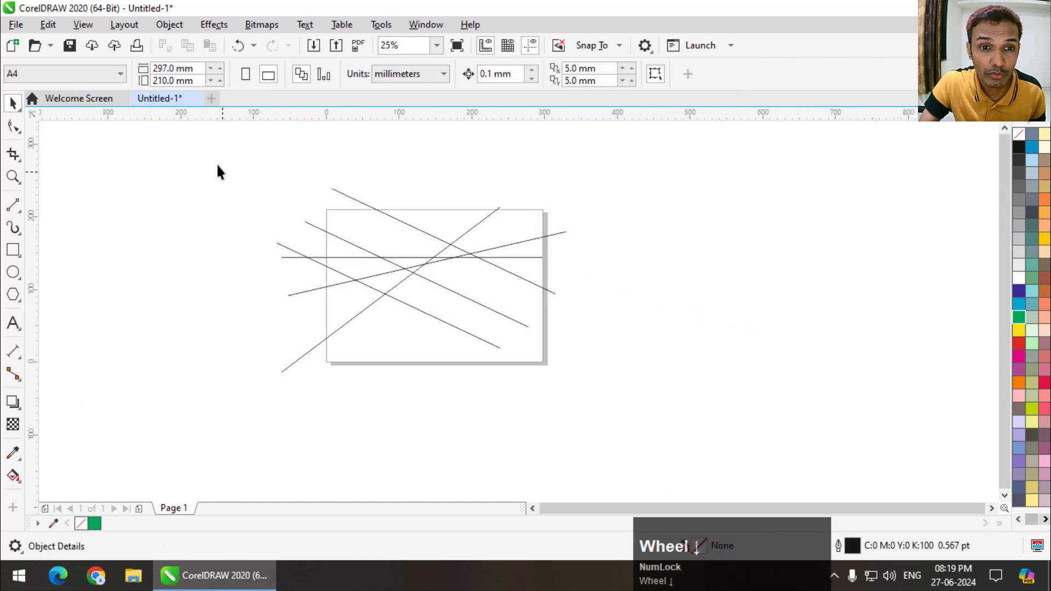
# - Select all six lines and Smart Fill three adjoining enclosed areas on and just under the horizontal line with blue-gray
pyautogui.moveTo(205, 153); pyautogui.dragTo(642, 396)
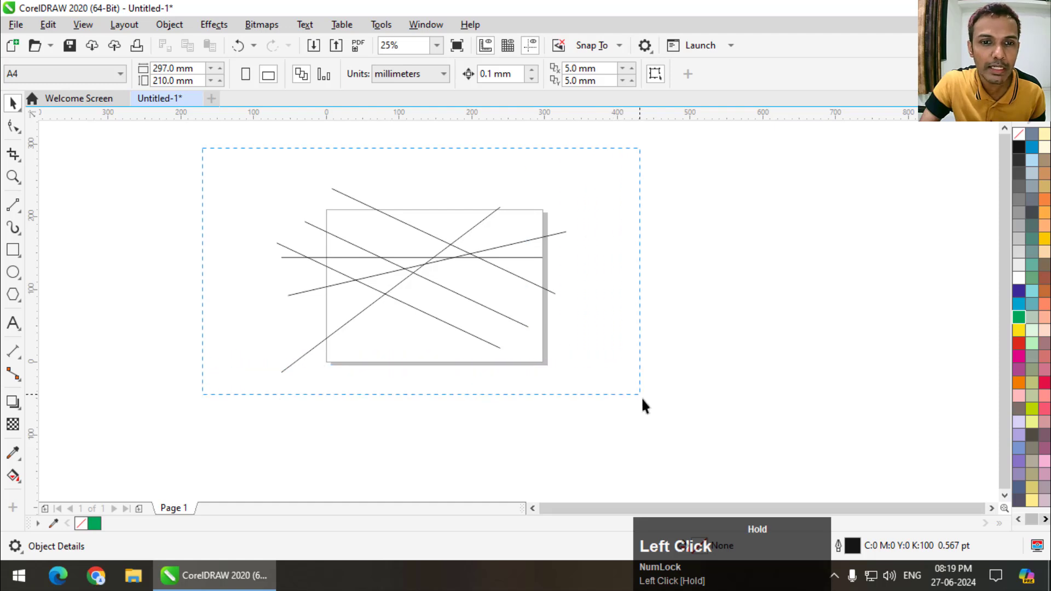
pyautogui.scroll(1, 367, 230)
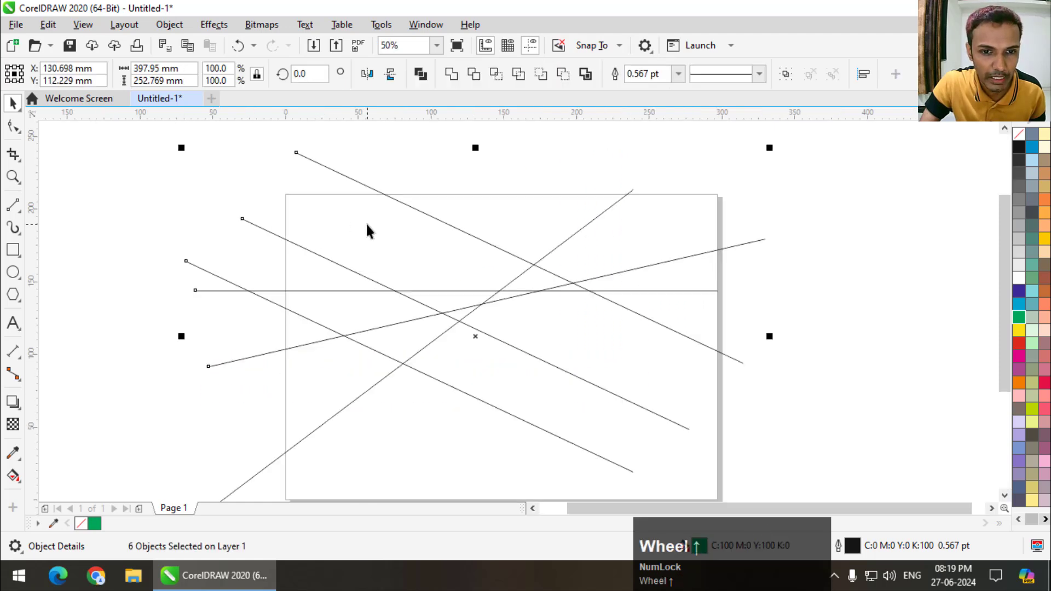
pyautogui.click(15, 481)
pyautogui.click(72, 493)
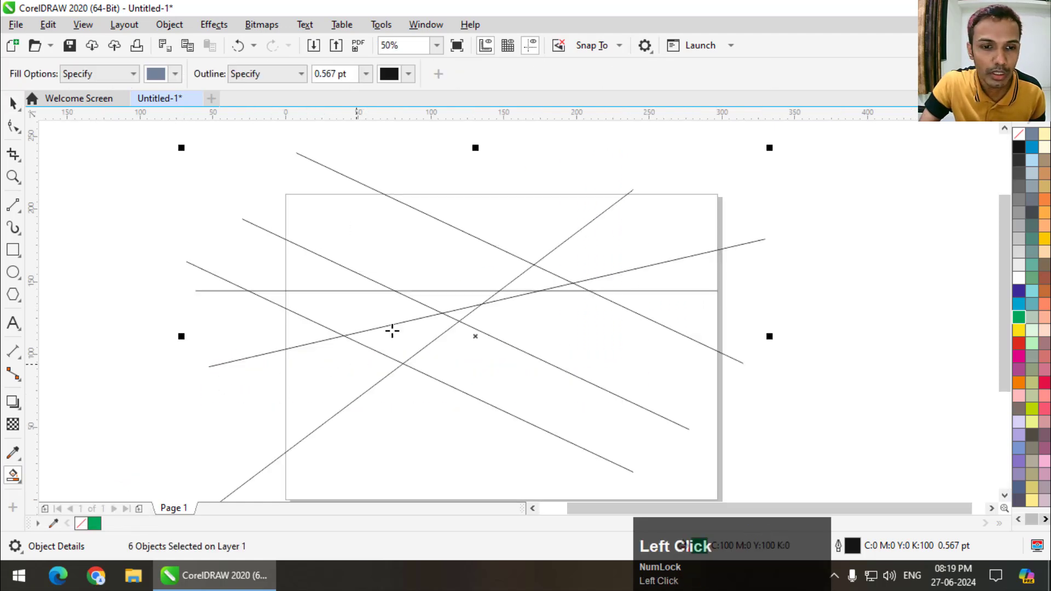
pyautogui.click(354, 310)
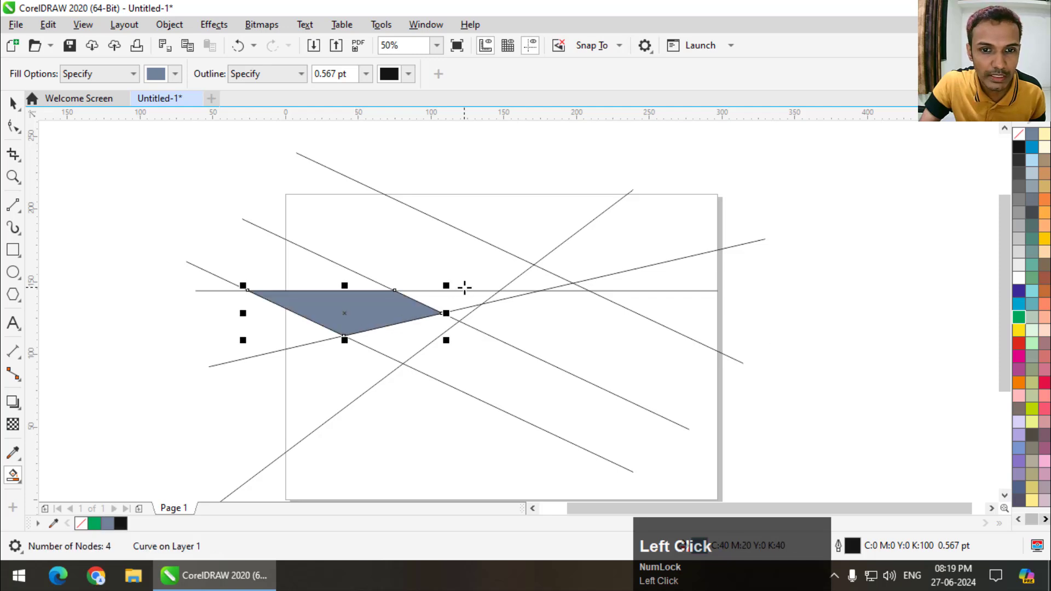
pyautogui.scroll(1, 465, 286)
pyautogui.scroll(-2, 493, 277)
pyautogui.scroll(2, 497, 305)
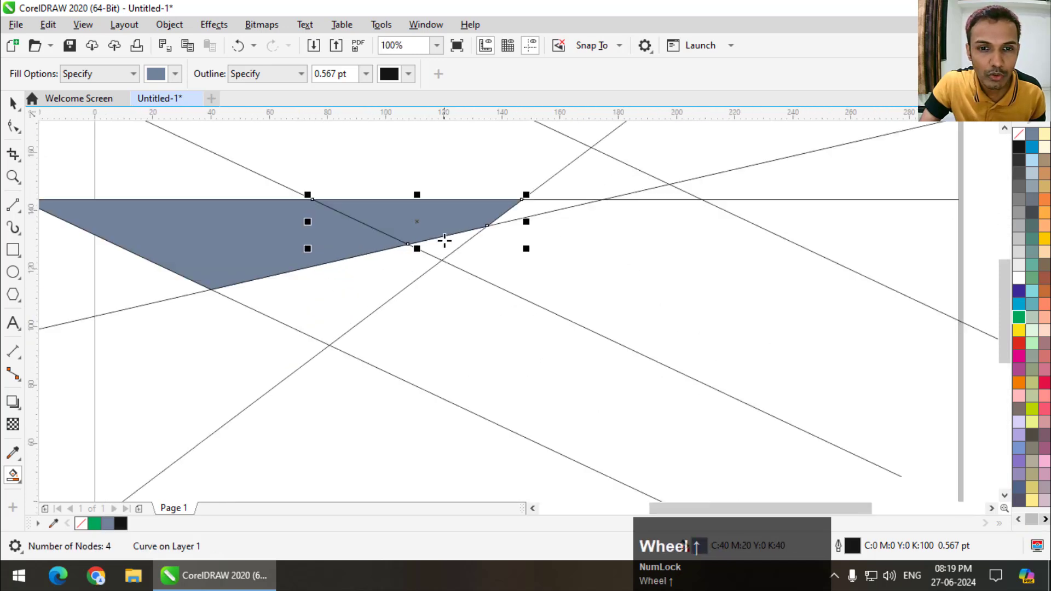
pyautogui.click(441, 242)
# - Smart Fill the enclosed areas around the crossing of the horizontal line, the rising line and the uppermost diagonal
pyautogui.scroll(-2, 483, 248)
pyautogui.scroll(3, 465, 284)
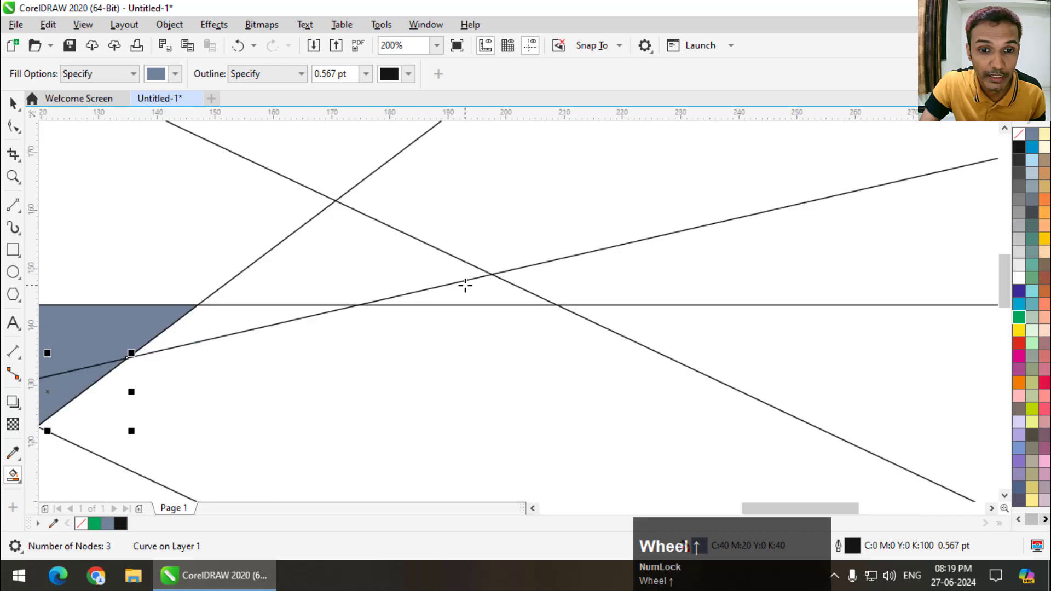
pyautogui.click(464, 286)
pyautogui.click(350, 262)
pyautogui.scroll(-1, 449, 297)
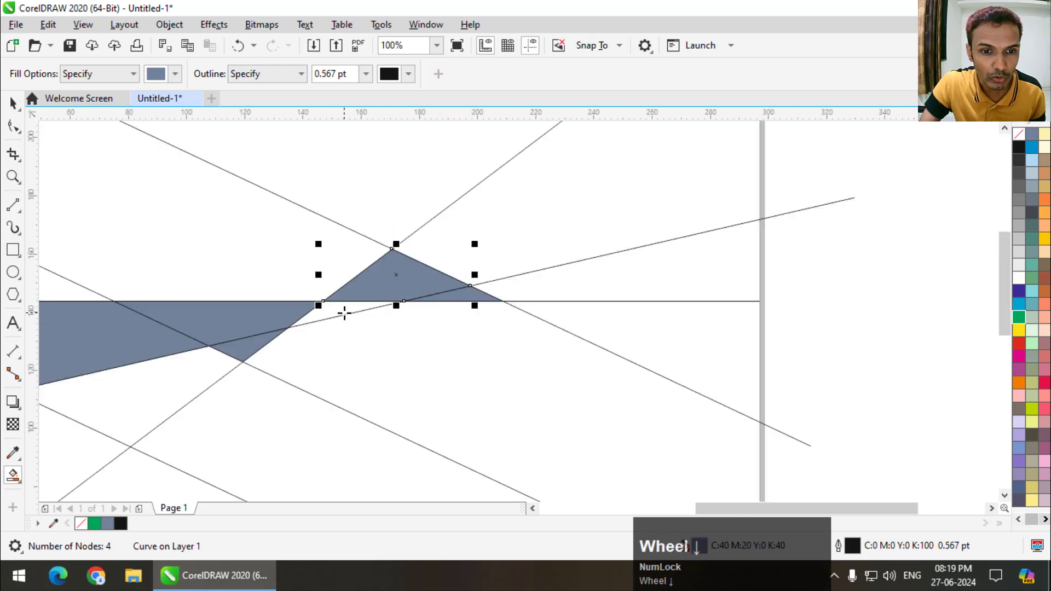
pyautogui.click(345, 313)
# - Move the filled four-sided shape to the right of the crossing and colour it red
pyautogui.click(11, 104)
pyautogui.moveTo(393, 281); pyautogui.dragTo(564, 273)
pyautogui.scroll(-1, 563, 274)
pyautogui.click(1019, 344)
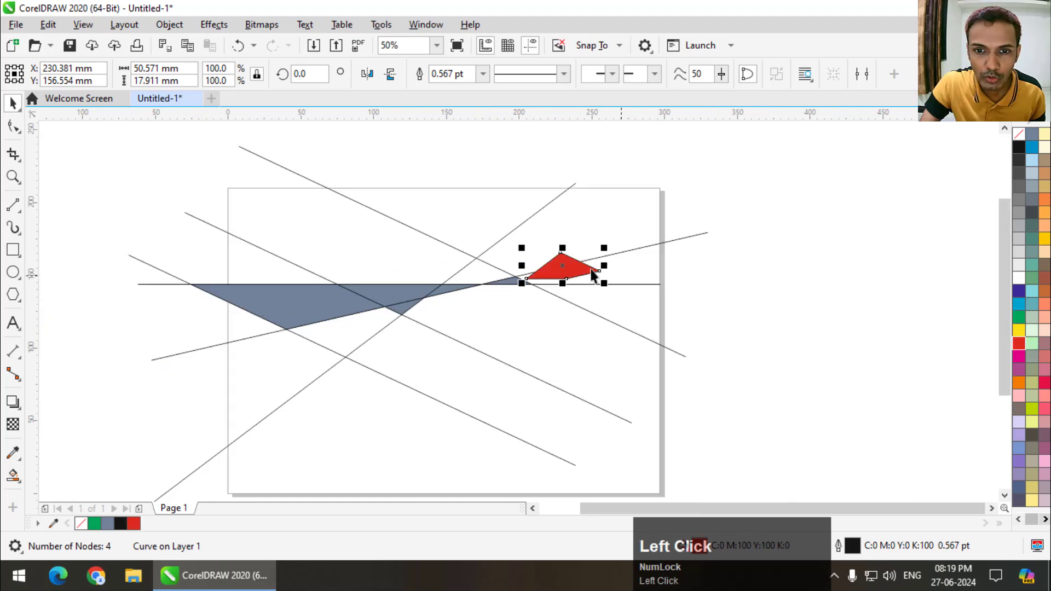
# - Delete the red shape and all remaining lines and fills, and fit the empty page in view
pyautogui.scroll(2, 524, 258)
pyautogui.scroll(-3, 524, 257)
pyautogui.scroll(2, 581, 254)
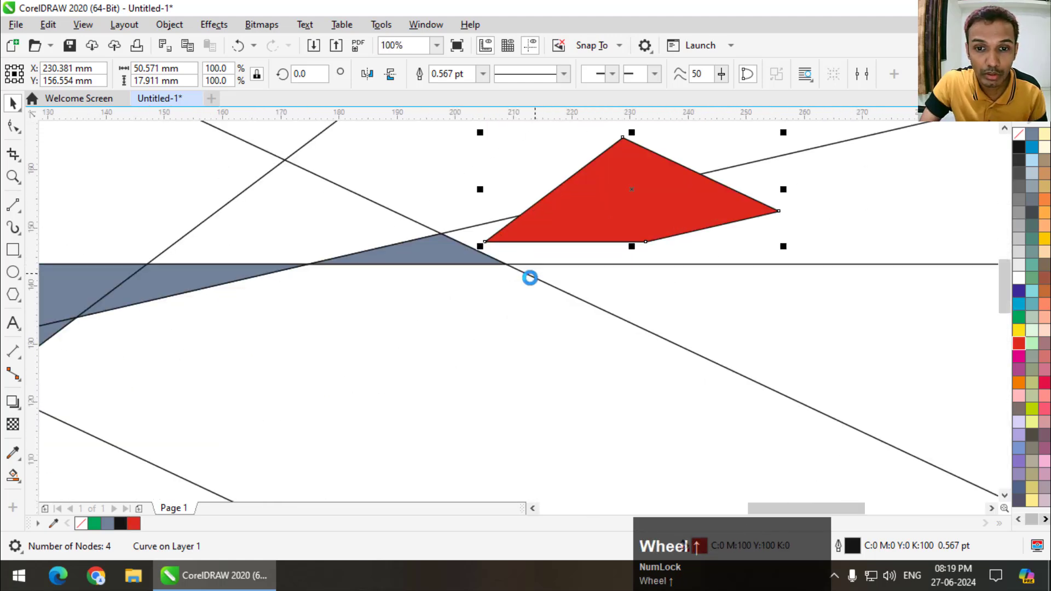
pyautogui.press('Delete')
pyautogui.scroll(-4, 586, 251)
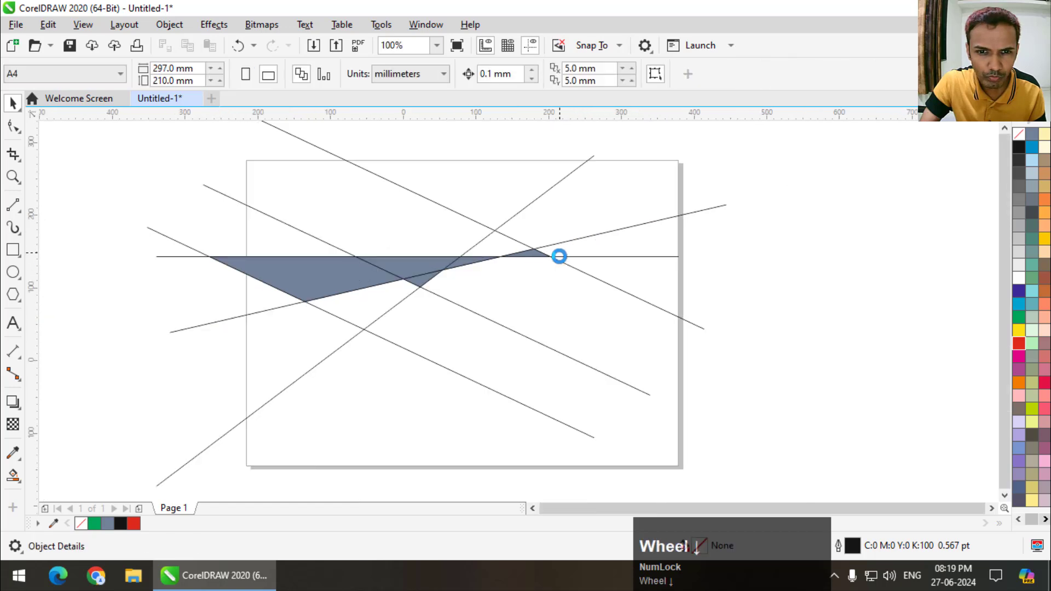
pyautogui.moveTo(672, 183); pyautogui.dragTo(332, 346)
pyautogui.press('Delete')
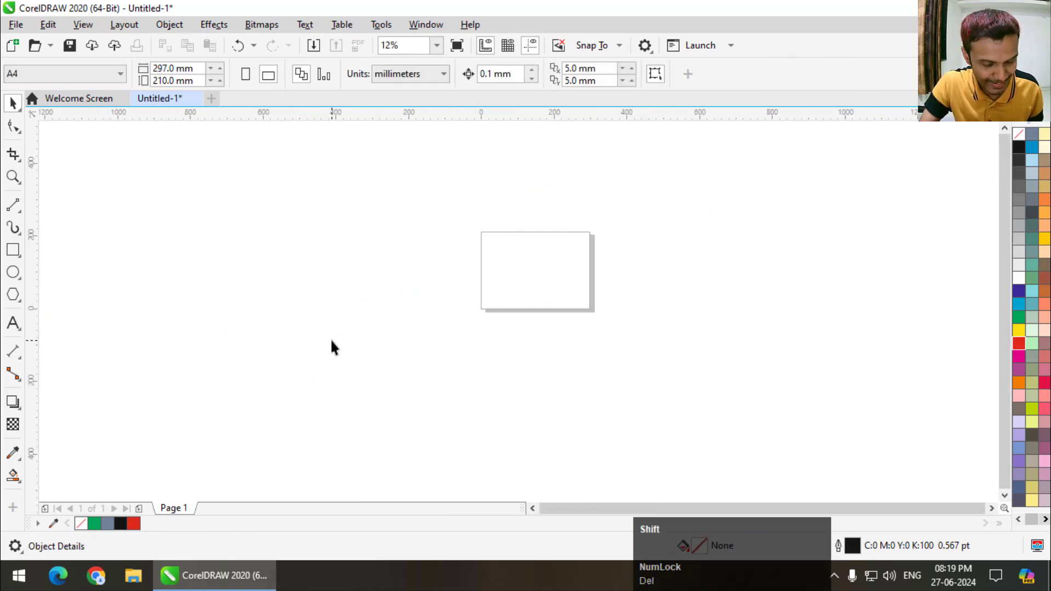
pyautogui.hotkey('shift', 'F4')
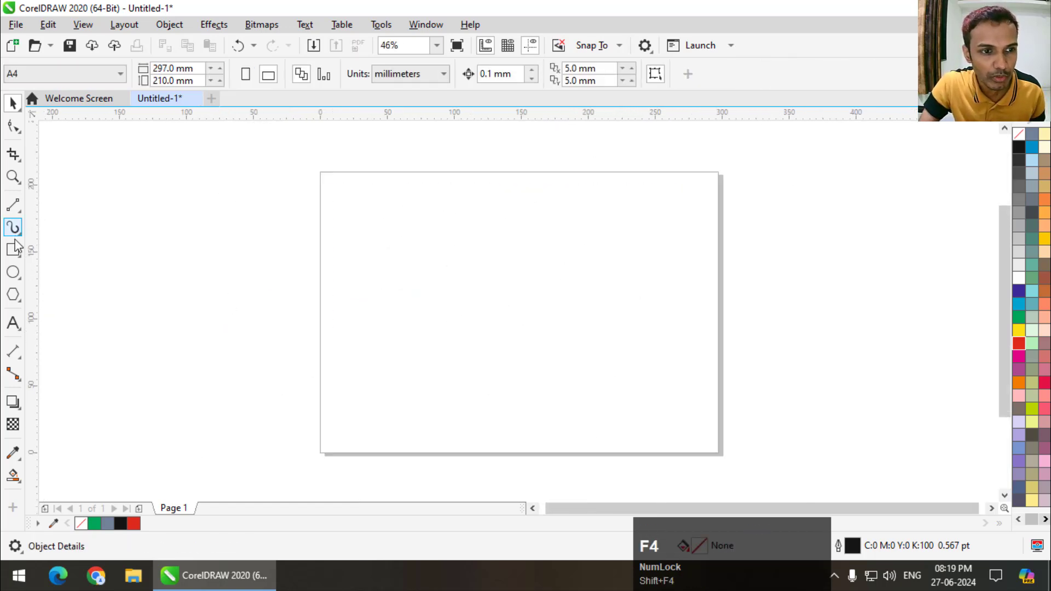
# - Draw a perfect circle about 149 mm in diameter on the left half of the page
pyautogui.click(13, 272)
pyautogui.click(49, 272)
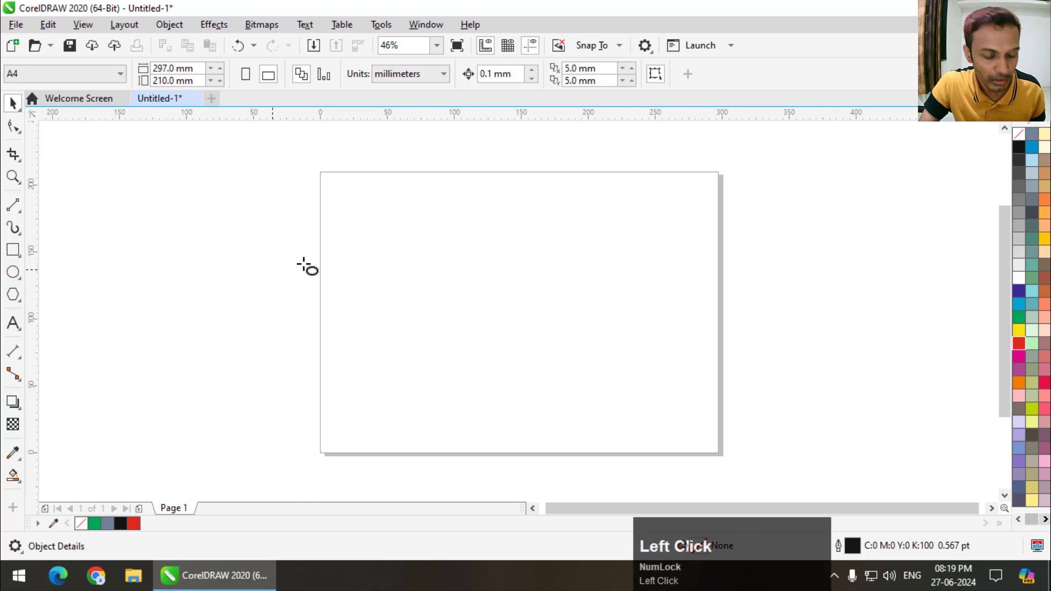
pyautogui.moveTo(341, 217); pyautogui.dragTo(487, 392)
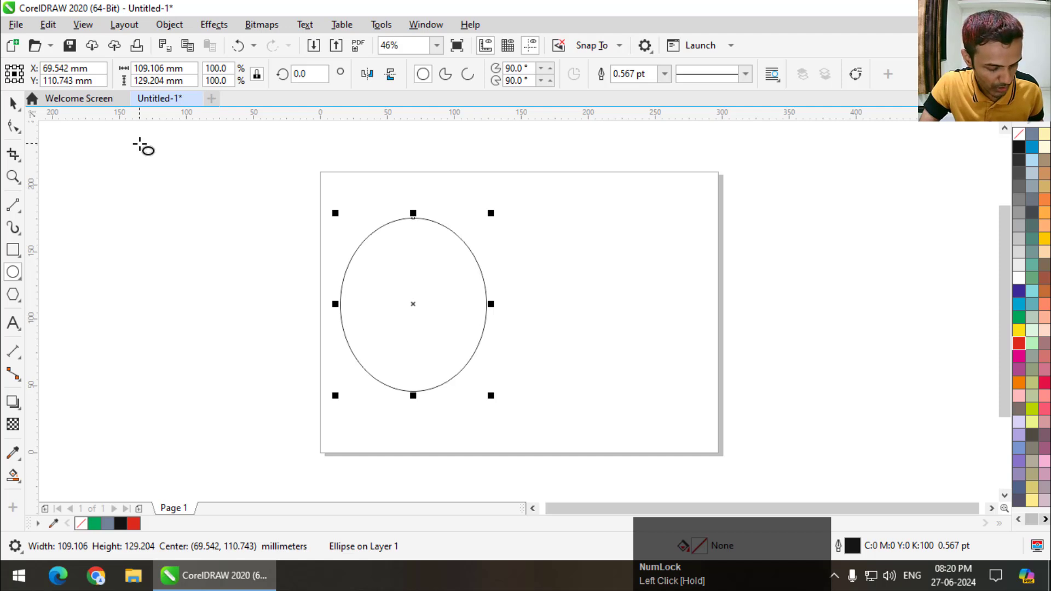
pyautogui.hotkey('ctrl', 'z')
pyautogui.moveTo(325, 192); pyautogui.dragTo(524, 370)
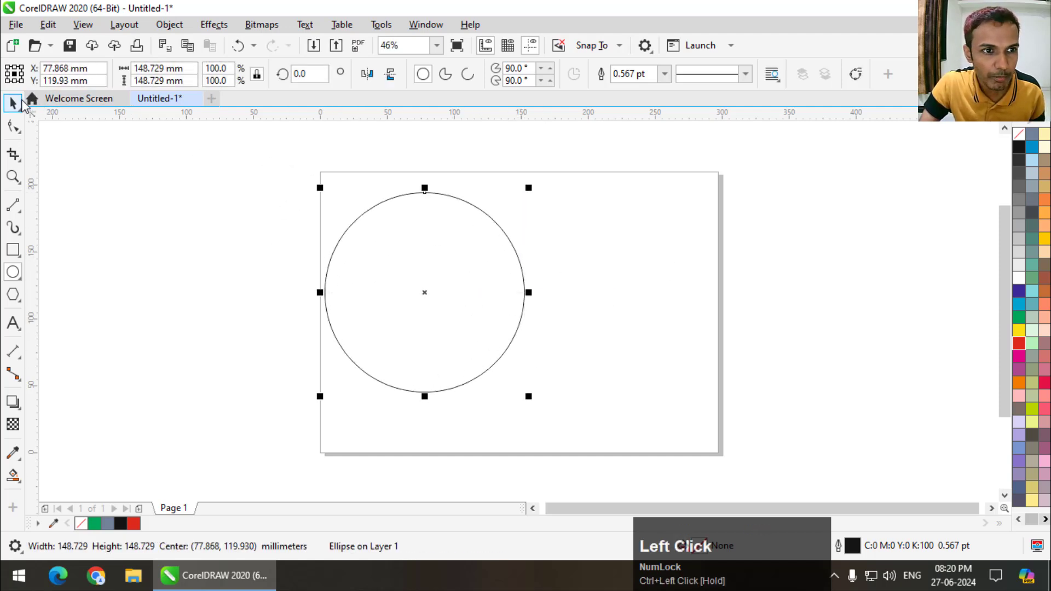
# - Duplicate the circle to its right so that the two circles partly overlap
pyautogui.click(20, 103)
pyautogui.moveTo(415, 288); pyautogui.dragTo(557, 282)
pyautogui.rightClick(557, 283)
pyautogui.click(712, 263)
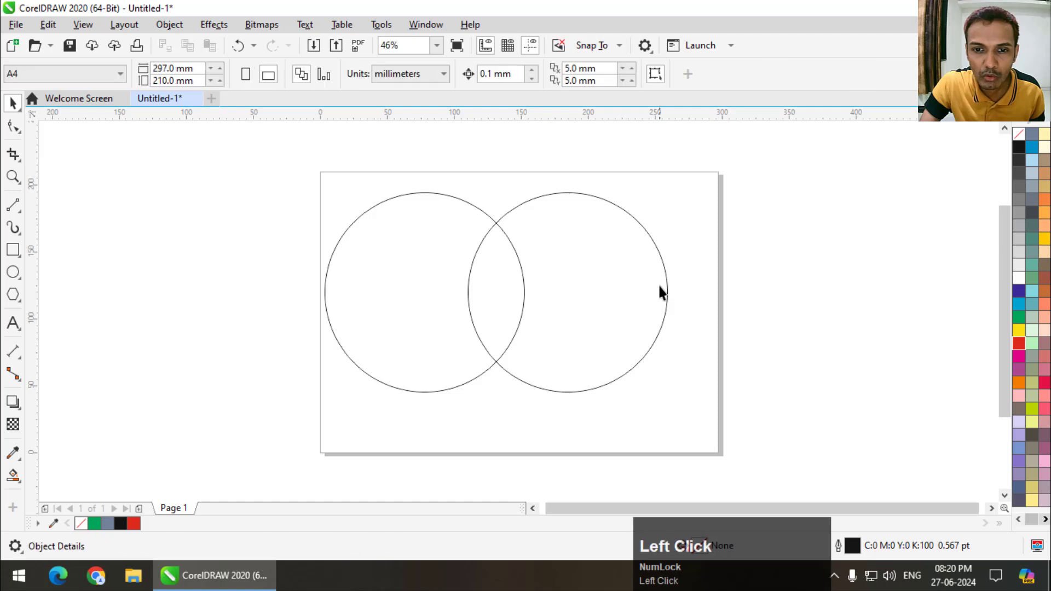
# - Smart Fill the overlap of the two circles and move the resulting leaf shape off the page to the right
pyautogui.scroll(3, 480, 249)
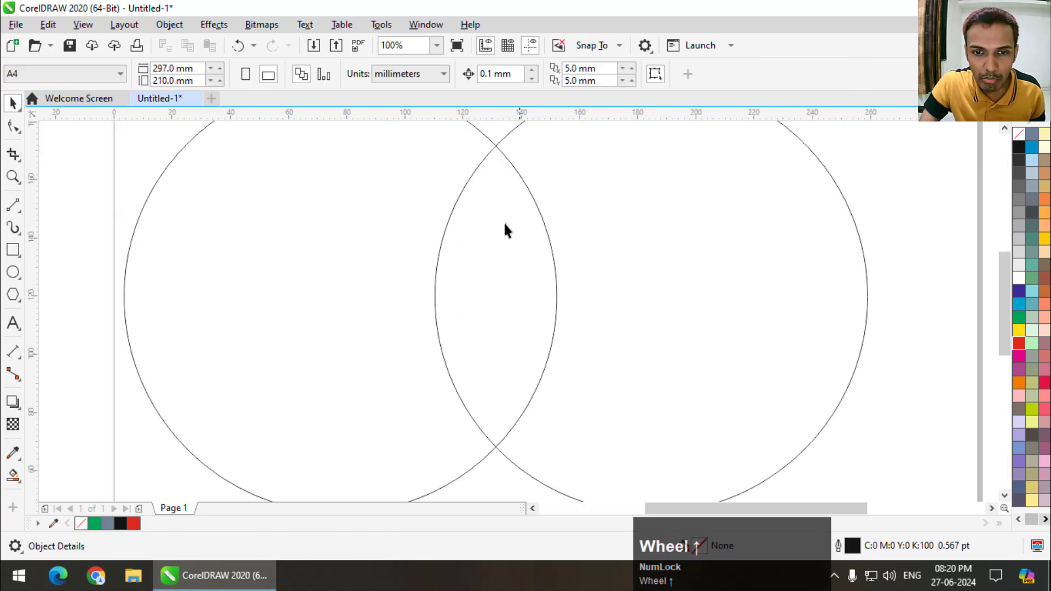
pyautogui.scroll(-4, 515, 246)
pyautogui.moveTo(340, 182); pyautogui.dragTo(645, 388)
pyautogui.click(14, 475)
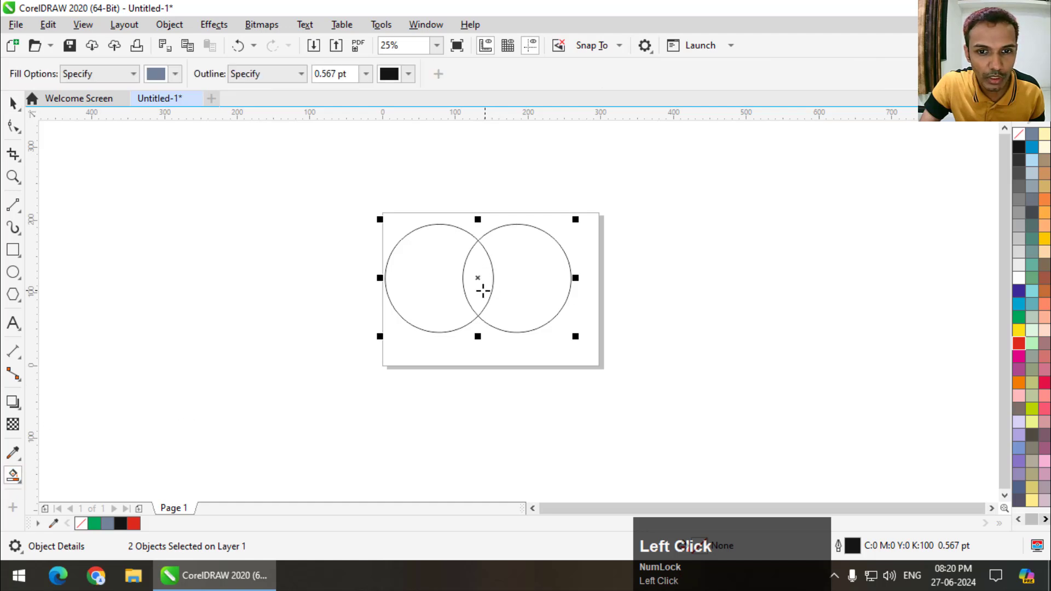
pyautogui.click(479, 282)
pyautogui.click(14, 105)
pyautogui.click(554, 268)
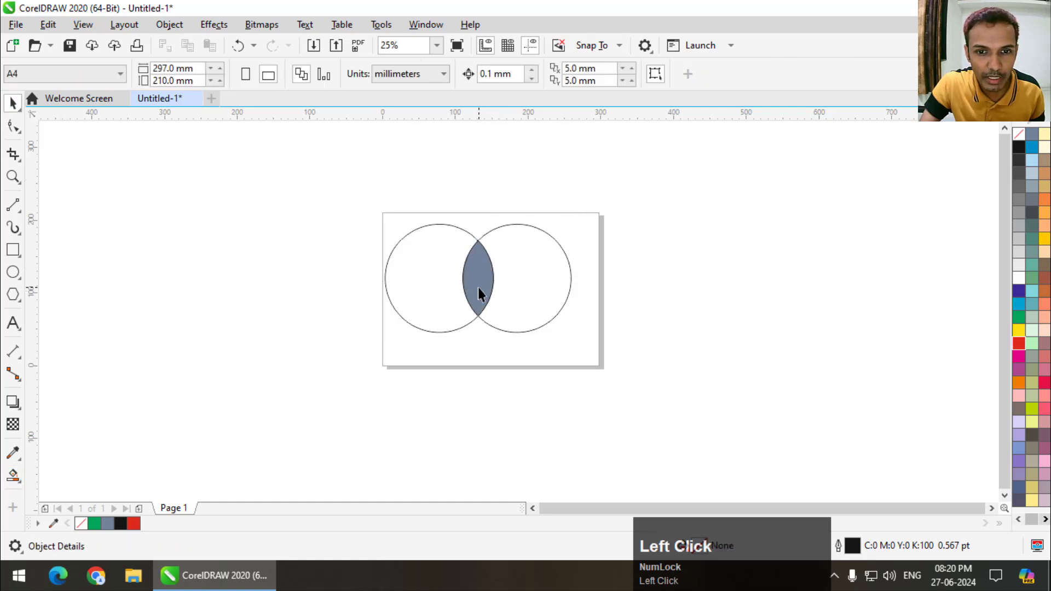
pyautogui.moveTo(478, 287); pyautogui.dragTo(661, 270)
# - Duplicate the right circle down and to the left so that a third circle overlaps the other two
pyautogui.click(530, 317)
pyautogui.scroll(1, 529, 316)
pyautogui.moveTo(526, 304); pyautogui.dragTo(452, 406)
pyautogui.rightClick(452, 405)
pyautogui.click(422, 274)
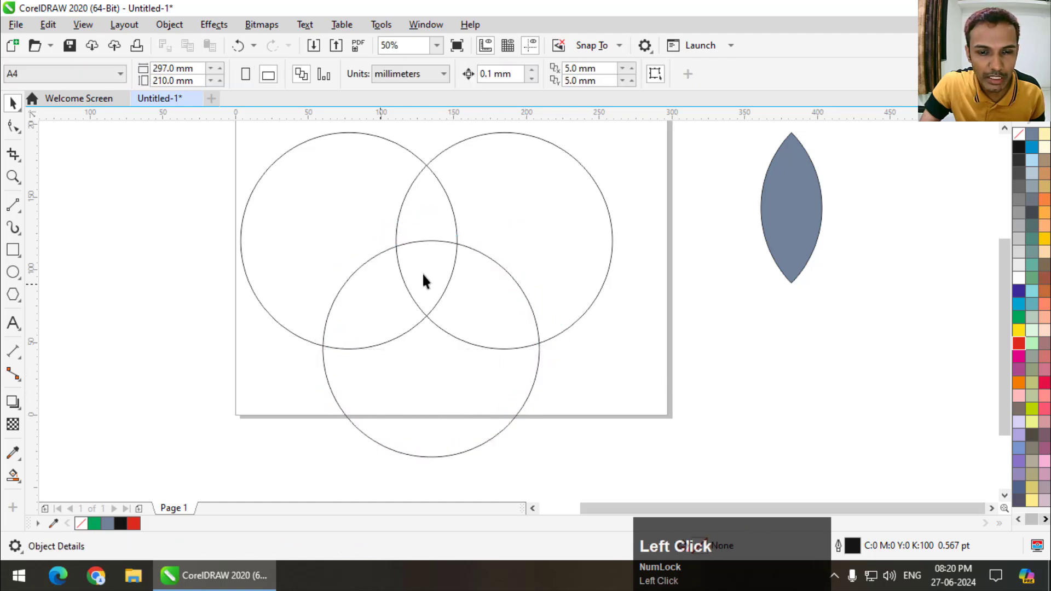
# - Nudge the lower circle slightly to the left so it sits more centrally under the upper two circles
pyautogui.scroll(1, 444, 266)
pyautogui.click(497, 289)
pyautogui.press('Left')
pyautogui.press('Left')
pyautogui.press('Left')
pyautogui.press('Left')
pyautogui.press('Left')
pyautogui.press('Left')
pyautogui.press('Left')
pyautogui.press('Left')
pyautogui.press('Left')
pyautogui.press('Left')
pyautogui.press('Left')
pyautogui.press('Left')
pyautogui.press('Left')
pyautogui.press('Left')
pyautogui.press('Left')
pyautogui.press('Left')
pyautogui.press('Left')
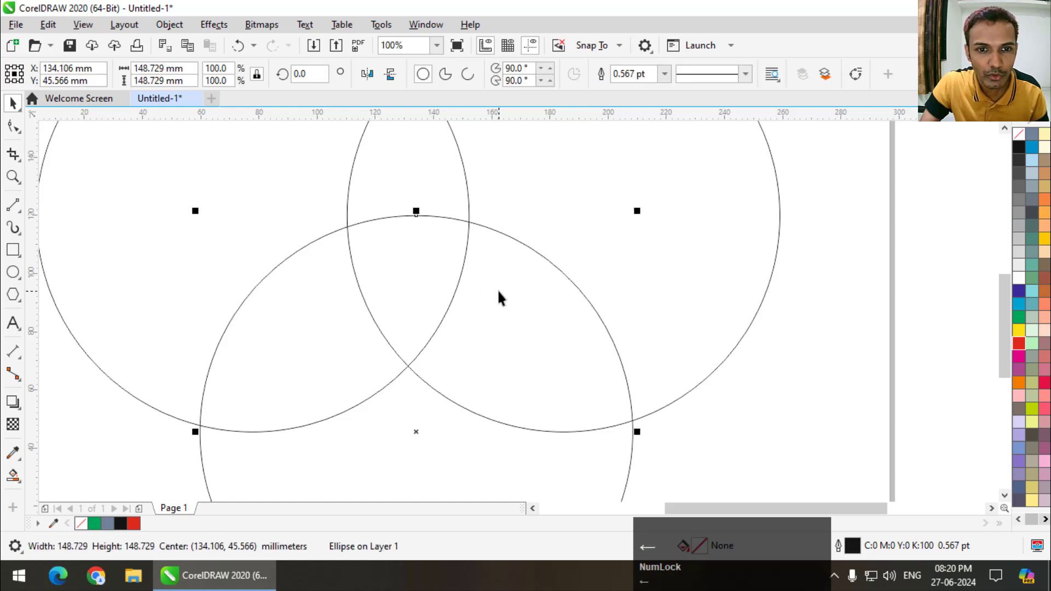
# - Select all three circles and Smart Fill the central area where all of them overlap
pyautogui.scroll(-2, 499, 296)
pyautogui.moveTo(340, 164); pyautogui.dragTo(612, 419)
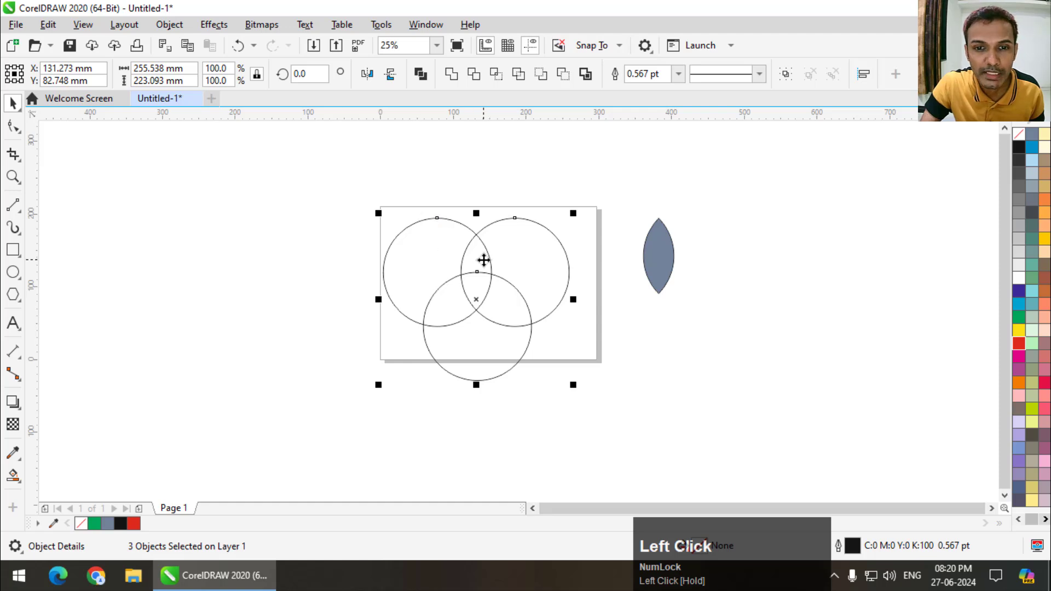
pyautogui.scroll(1, 484, 260)
pyautogui.click(12, 474)
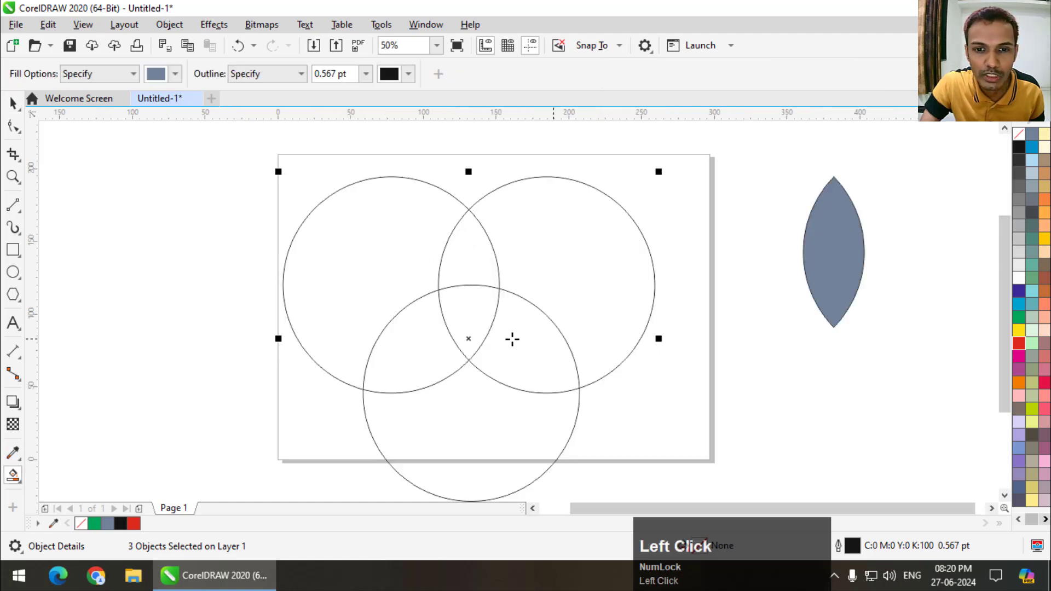
pyautogui.click(466, 308)
pyautogui.press('space')
pyautogui.click(204, 218)
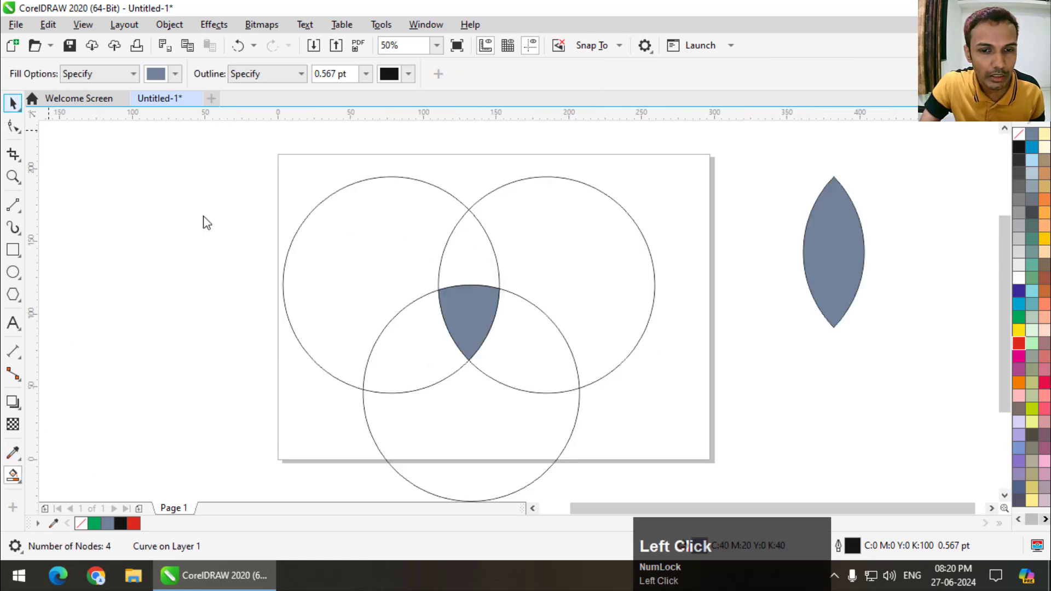
# - Move the filled three-sided shape off the page to the right and enlarge it to 200 %
pyautogui.scroll(-1, 447, 257)
pyautogui.scroll(-1, 447, 257)
pyautogui.moveTo(457, 280); pyautogui.dragTo(809, 232)
pyautogui.scroll(1, 661, 367)
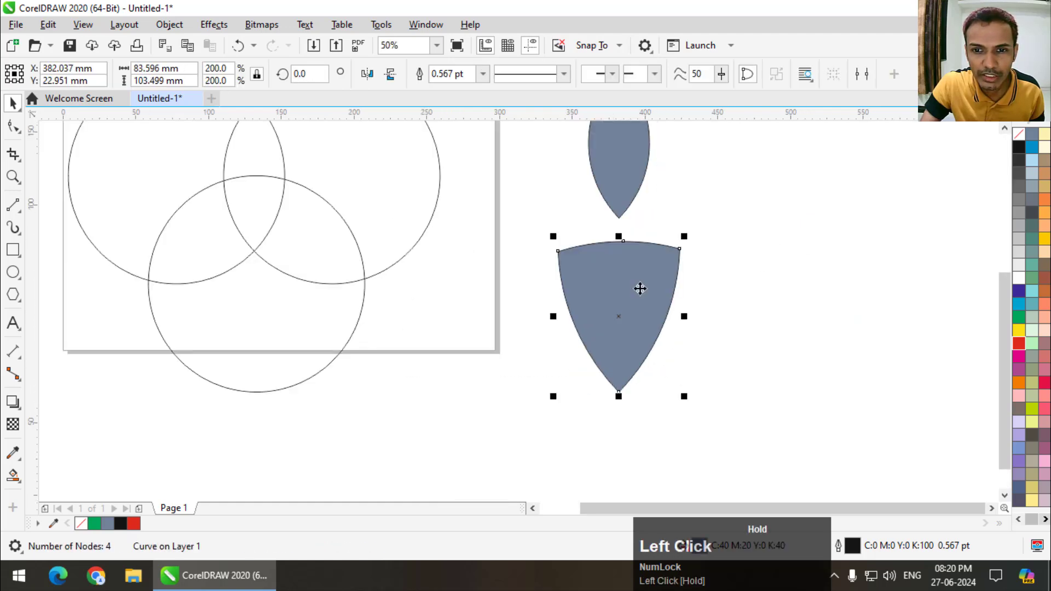
pyautogui.scroll(-1, 547, 316)
pyautogui.moveTo(593, 300); pyautogui.dragTo(688, 300)
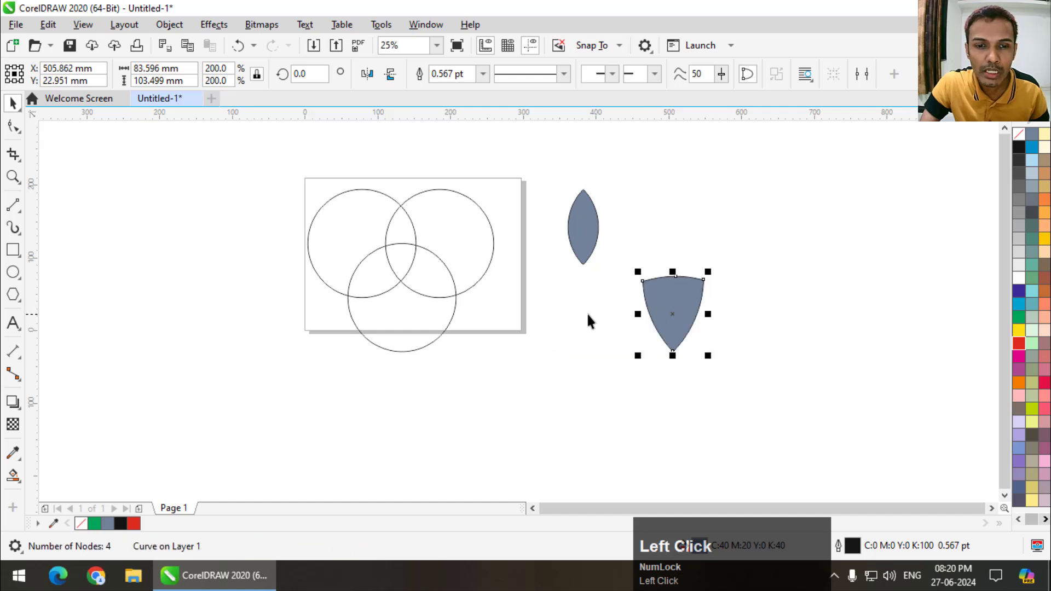
# - Delete the three circles and both filled shapes to empty the drawing
pyautogui.press('Delete')
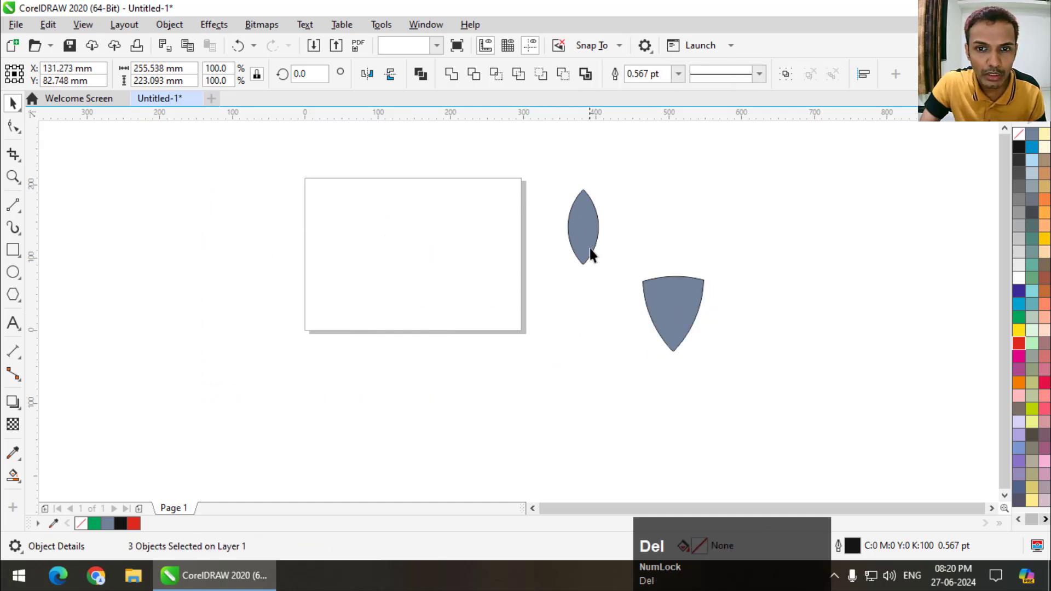
pyautogui.click(669, 313)
pyautogui.press('Delete')
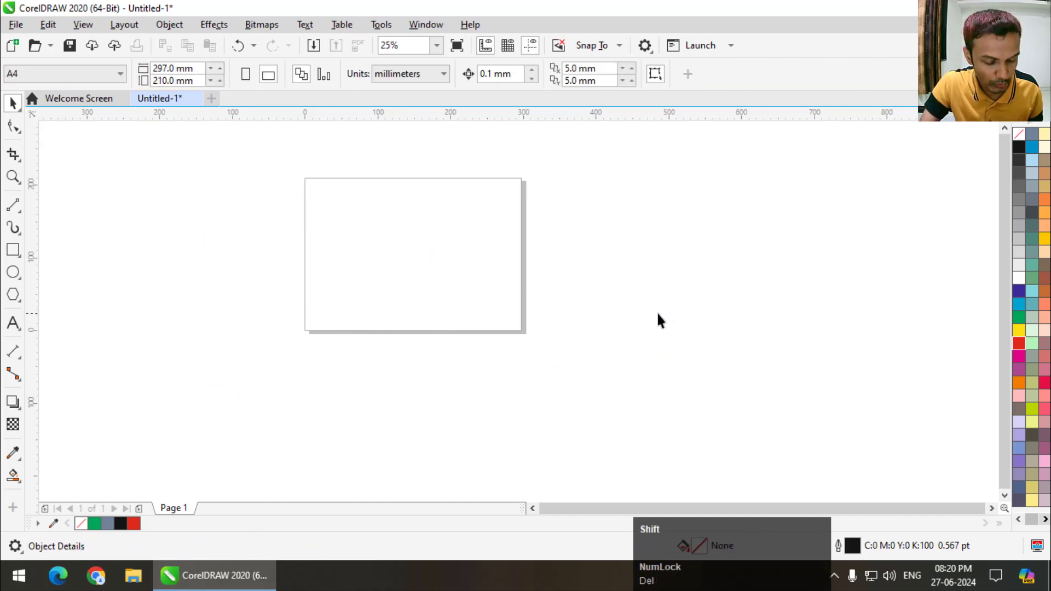
# - Draw a rectangle about 163 x 104 mm in the upper-left part of the page
pyautogui.hotkey('shift', 'F4')
pyautogui.click(13, 250)
pyautogui.moveTo(345, 217); pyautogui.dragTo(409, 271)
pyautogui.moveTo(513, 327)
pyautogui.mouseDown()
pyautogui.moveTo(577, 356)
pyautogui.moveTo(563, 355)
pyautogui.mouseUp()
pyautogui.scroll(-2, 399, 262)
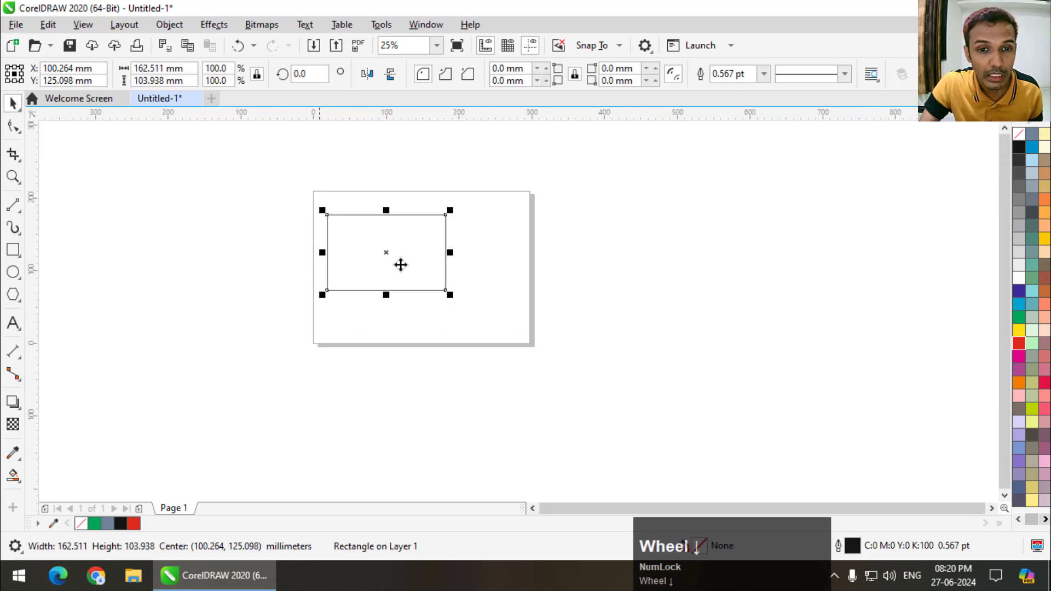
# - Duplicate the rectangle twice, one copy overlapping its lower-right corner and another overlapping that copy further to the right
pyautogui.click(467, 314)
pyautogui.moveTo(414, 264); pyautogui.dragTo(535, 280)
pyautogui.rightClick(485, 317)
pyautogui.scroll(1, 436, 278)
pyautogui.scroll(-1, 435, 276)
pyautogui.rightClick(535, 280)
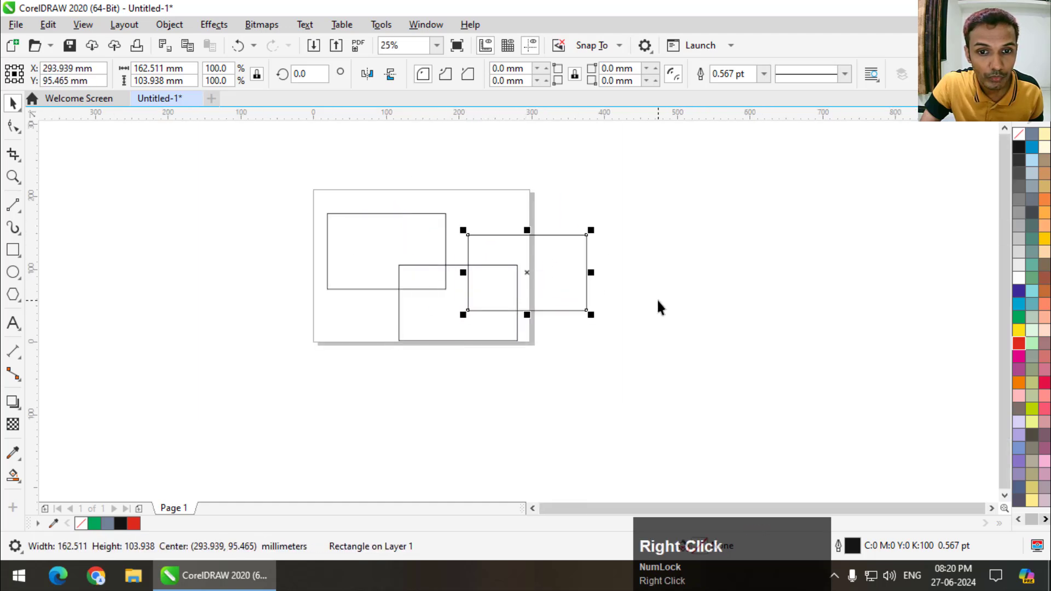
pyautogui.click(660, 305)
# - Rotate the middle rectangle about 18° clockwise and shift it slightly down, keeping it overlapping both others
pyautogui.scroll(1, 456, 260)
pyautogui.click(413, 376)
pyautogui.click(543, 411)
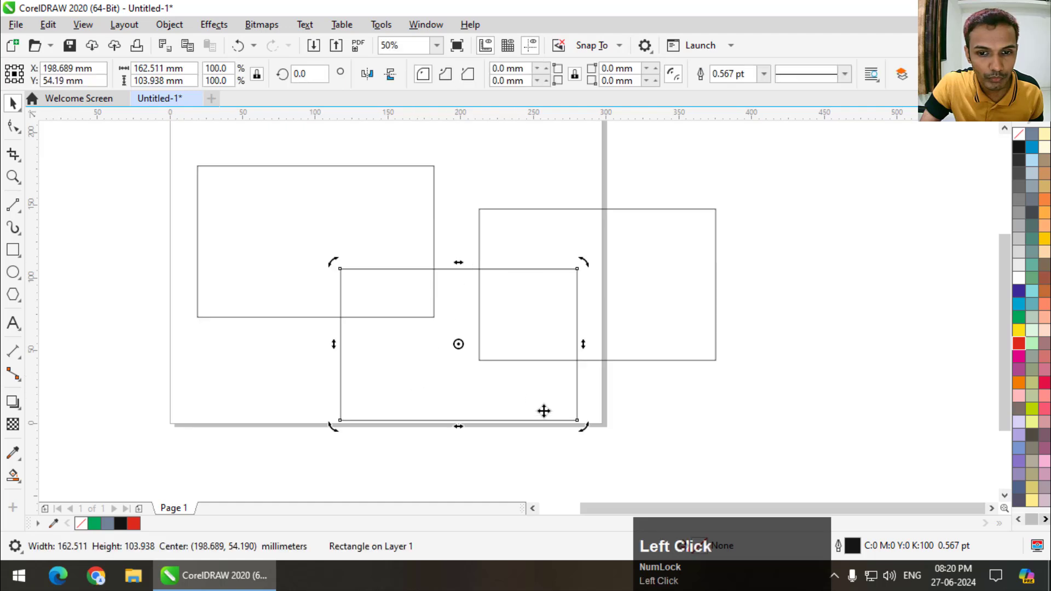
pyautogui.moveTo(582, 429); pyautogui.dragTo(539, 450)
pyautogui.moveTo(479, 394); pyautogui.dragTo(477, 418)
# - Select the three rectangles and Smart Fill the tilted rectangle's two overlaps and its remaining area
pyautogui.scroll(-1, 413, 293)
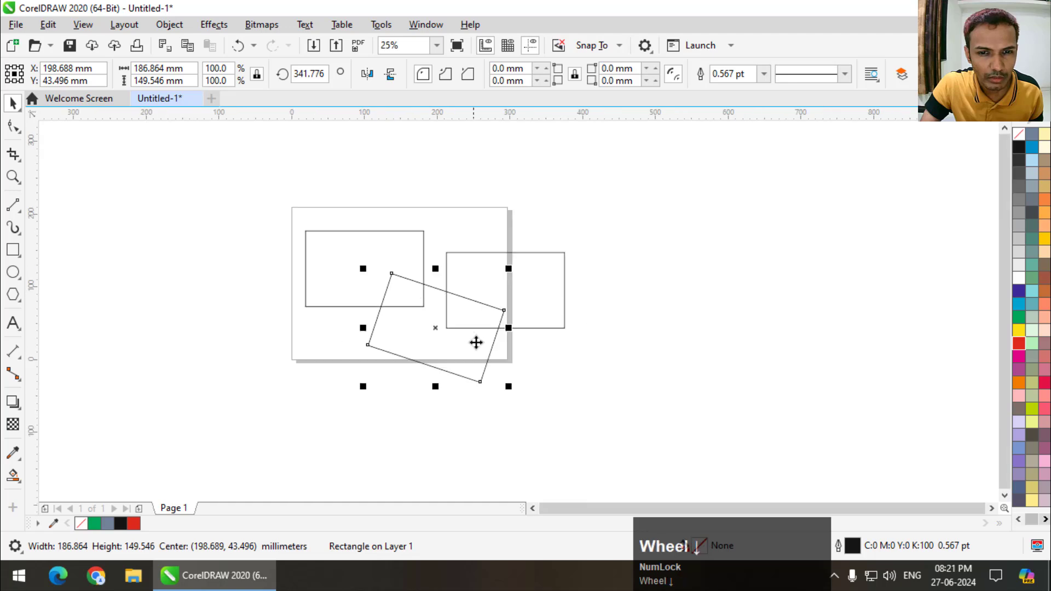
pyautogui.moveTo(153, 191); pyautogui.dragTo(641, 419)
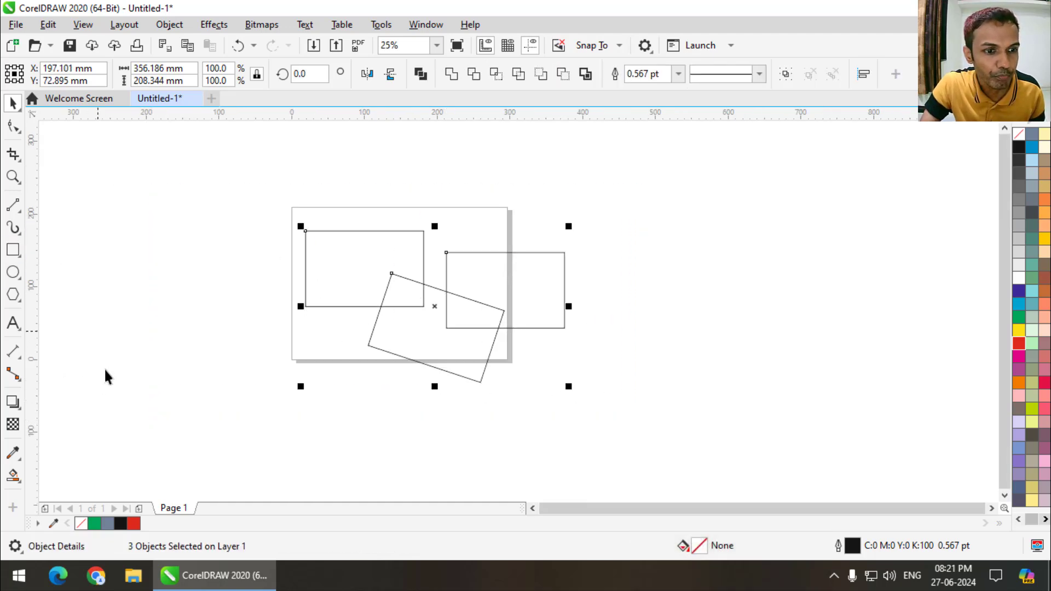
pyautogui.click(18, 473)
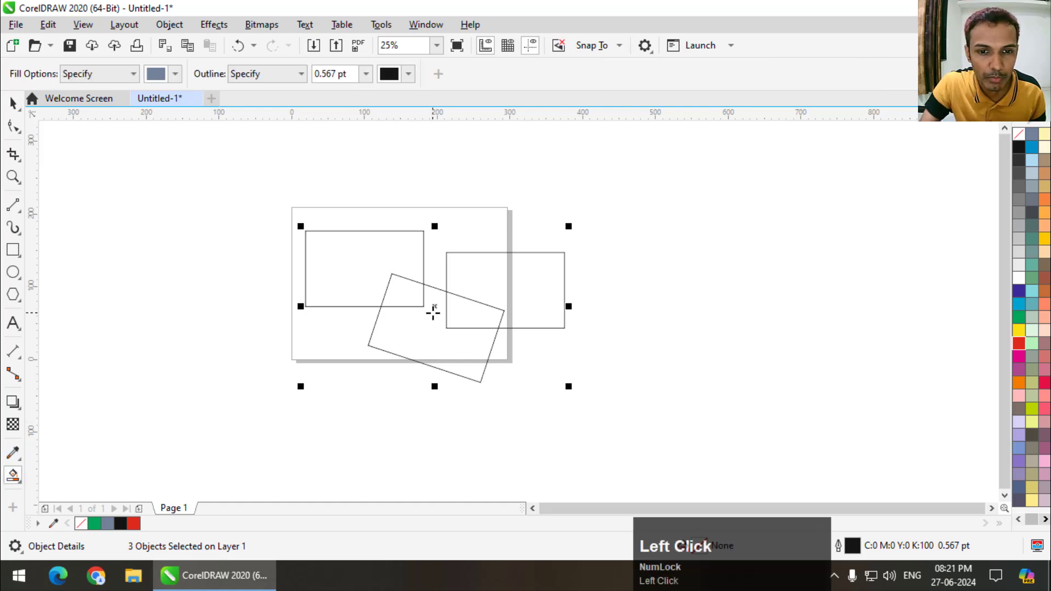
pyautogui.scroll(1, 433, 313)
pyautogui.click(370, 289)
pyautogui.click(544, 332)
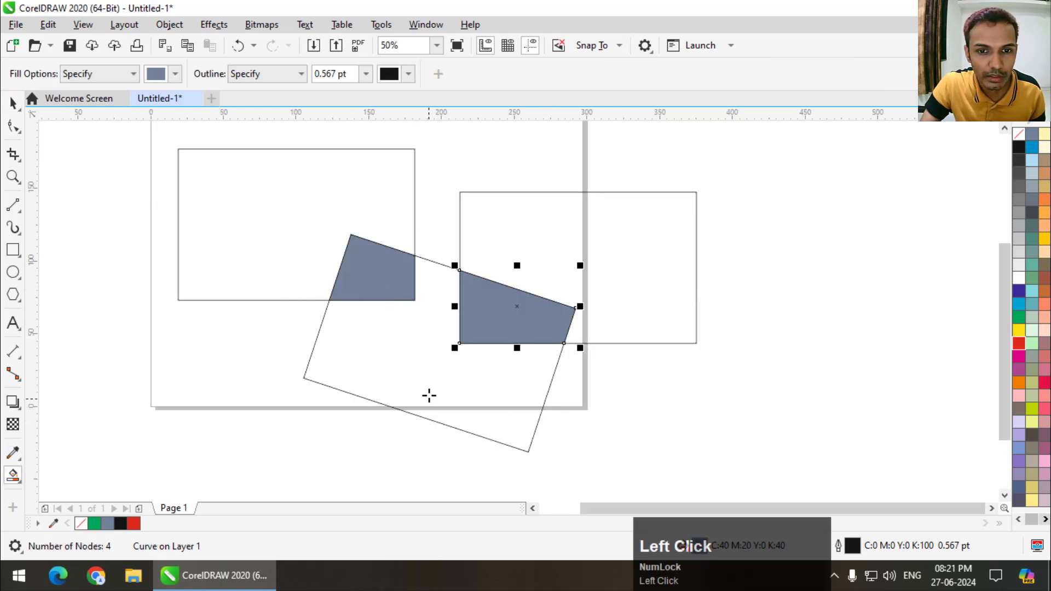
pyautogui.click(429, 396)
# - Move the large filled piece off the page to the right and the two small overlap pieces below the rectangles
pyautogui.click(14, 103)
pyautogui.scroll(-1, 349, 262)
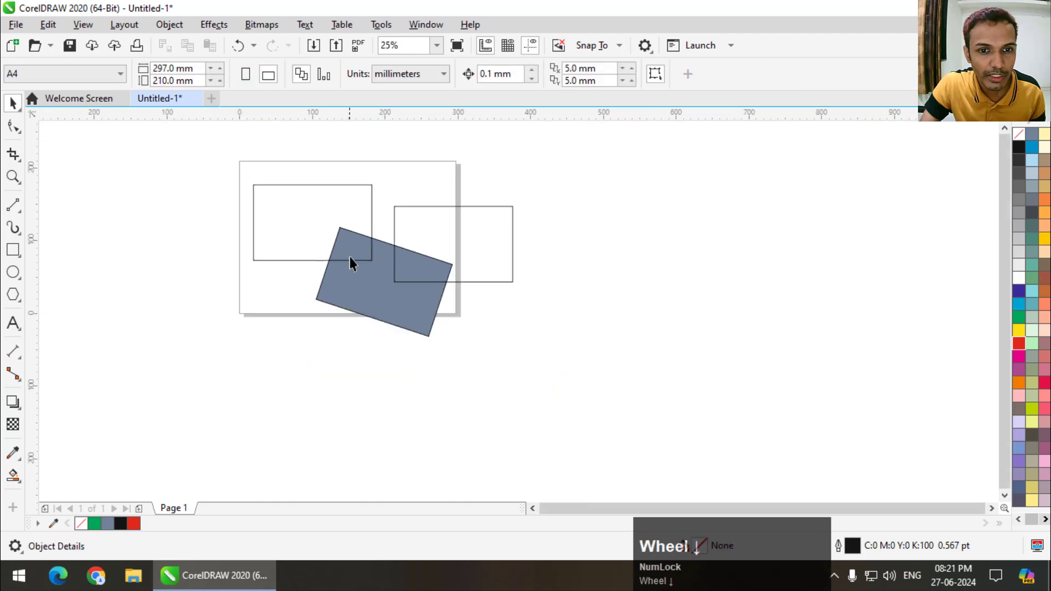
pyautogui.moveTo(349, 262); pyautogui.dragTo(577, 297)
pyautogui.moveTo(434, 267); pyautogui.dragTo(529, 371)
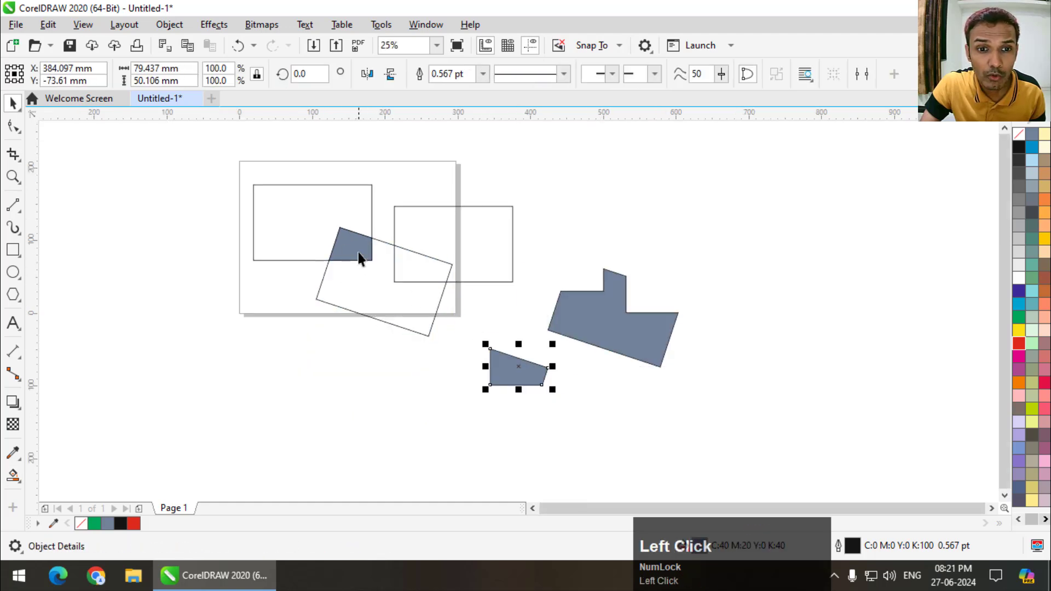
pyautogui.moveTo(359, 253); pyautogui.dragTo(349, 344)
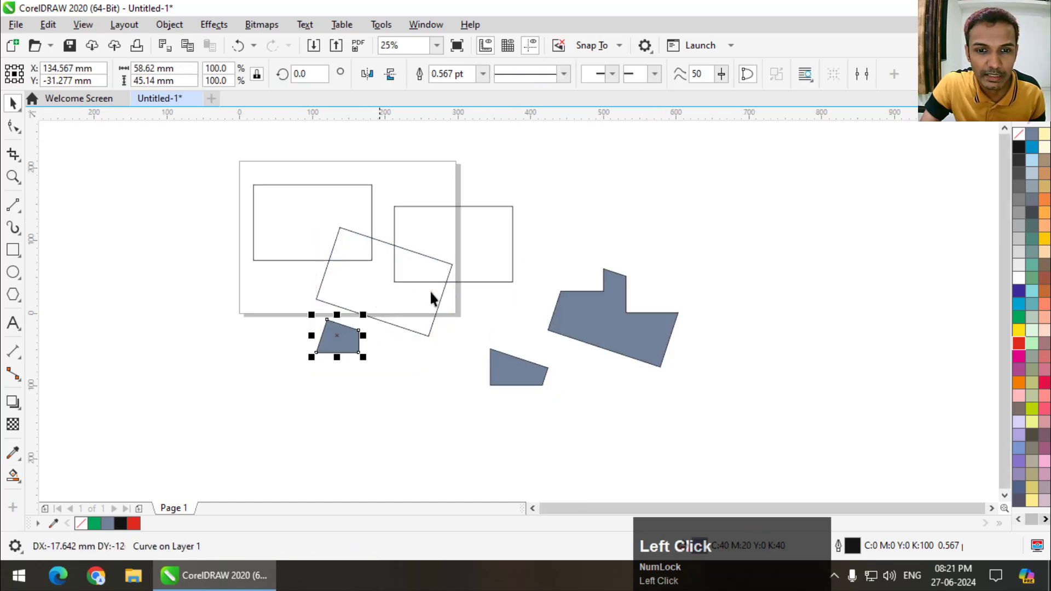
# - Move the large filled piece slightly up and left and fill it with crimson (C:0 M:100 Y:60 K:0)
pyautogui.click(577, 307)
pyautogui.moveTo(589, 308); pyautogui.dragTo(546, 301)
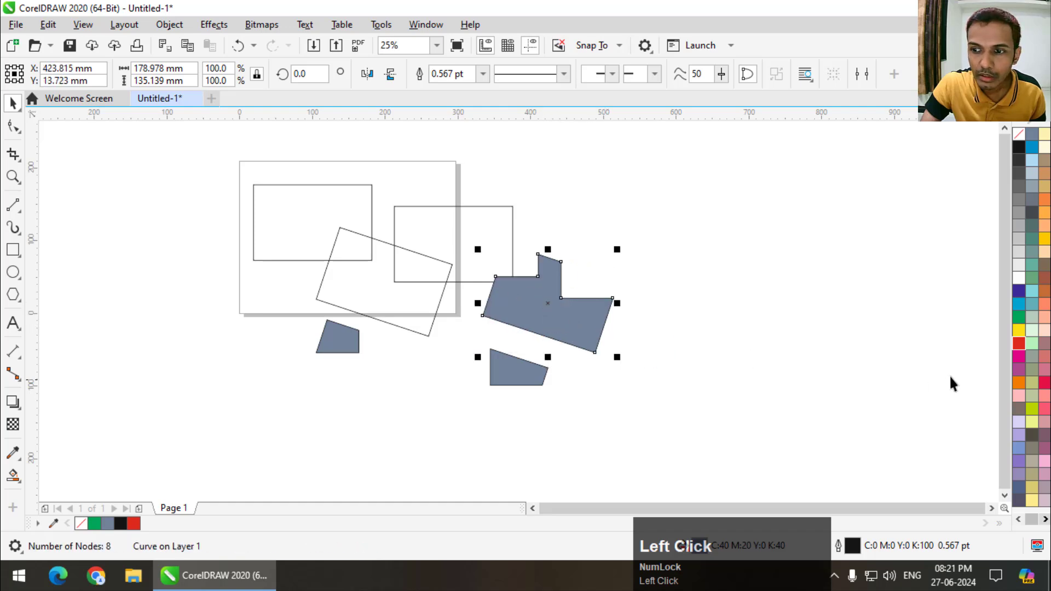
pyautogui.click(1032, 383)
pyautogui.click(1045, 382)
pyautogui.scroll(1, 572, 326)
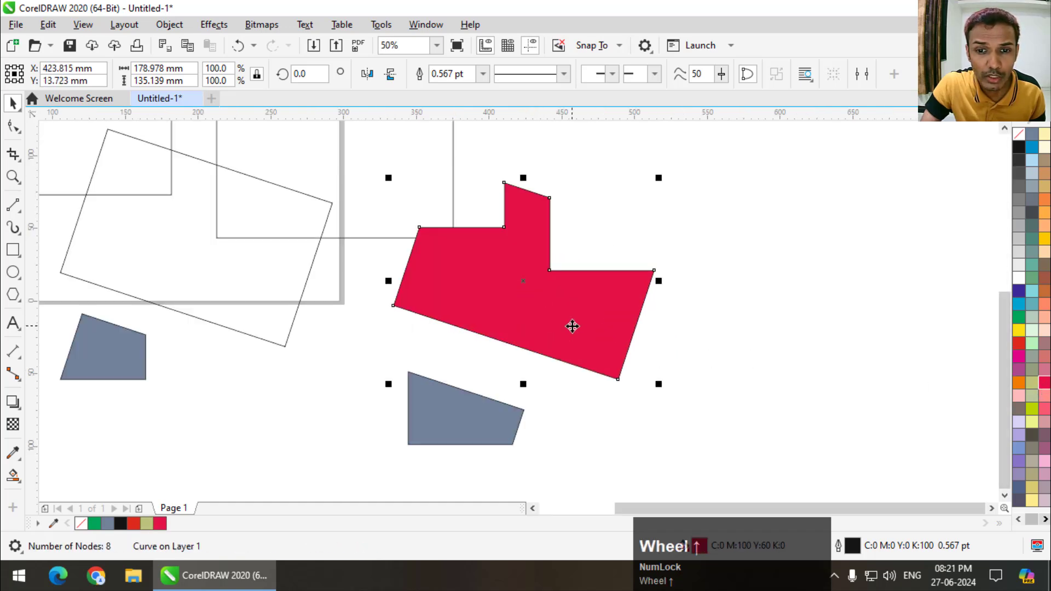
# - Delete all the rectangles and filled pieces to empty the drawing
pyautogui.scroll(-2, 572, 326)
pyautogui.moveTo(626, 227); pyautogui.dragTo(186, 440)
pyautogui.press('Delete')
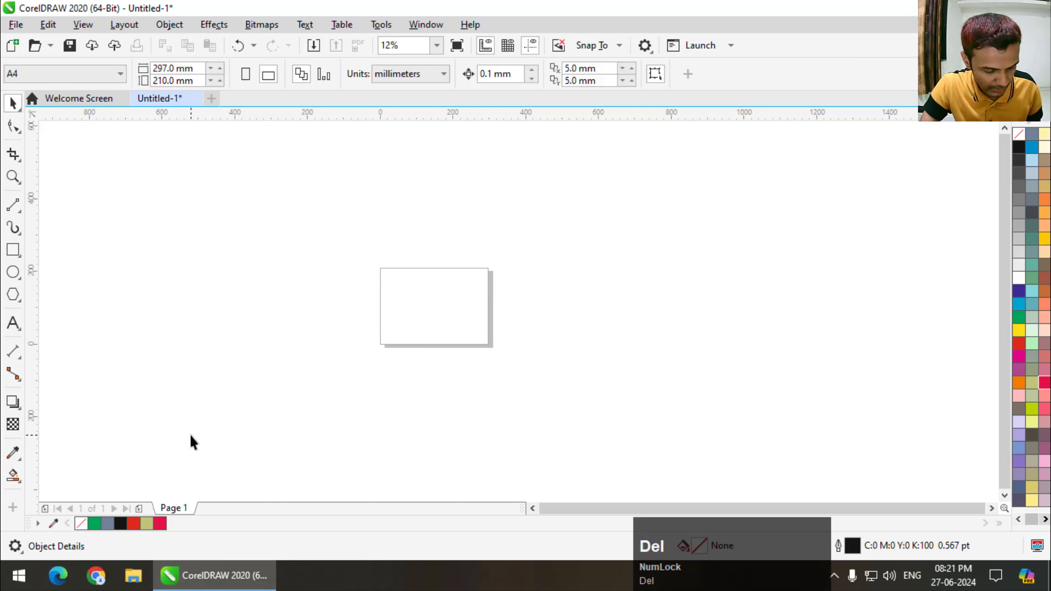
# - Add the letter "S" as artistic text on the page, enlarge it to about 78 x 101 mm and reposition it left of the page centre
pyautogui.hotkey('shift', 'F4')
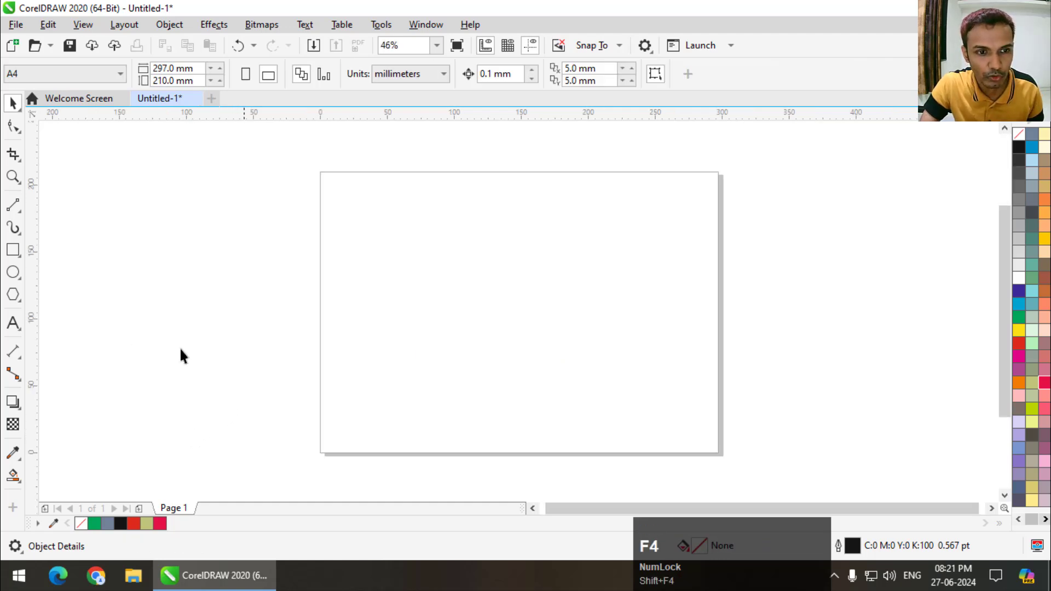
pyautogui.click(14, 324)
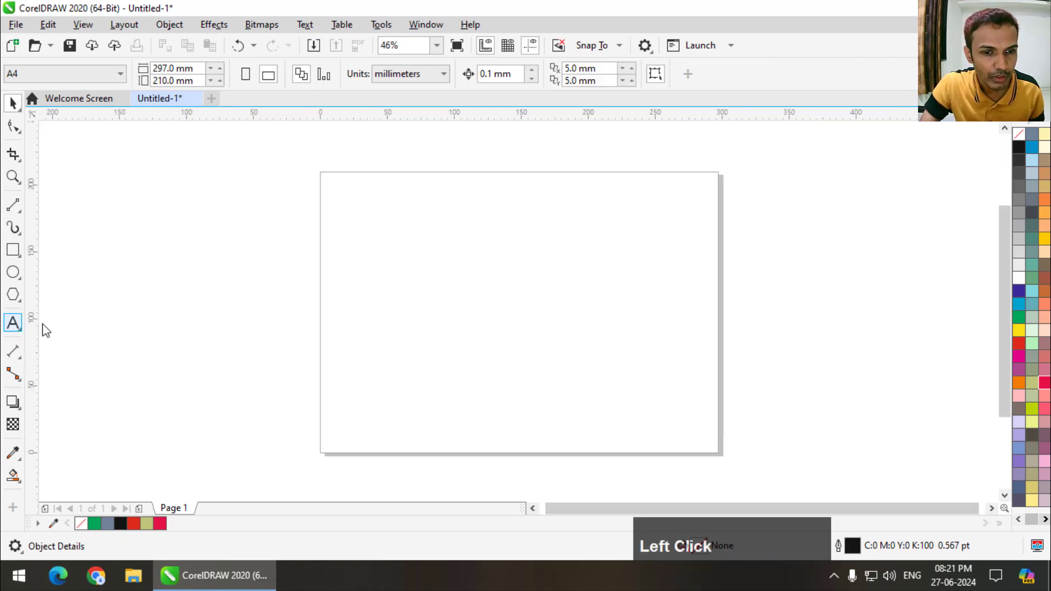
pyautogui.click(453, 287)
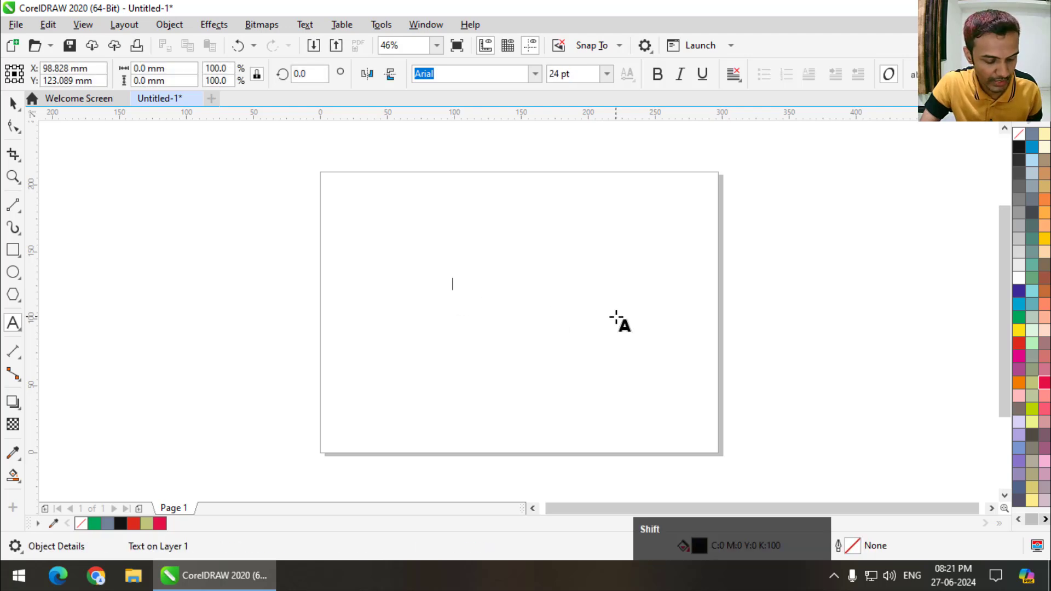
pyautogui.write('S')
pyautogui.click(14, 103)
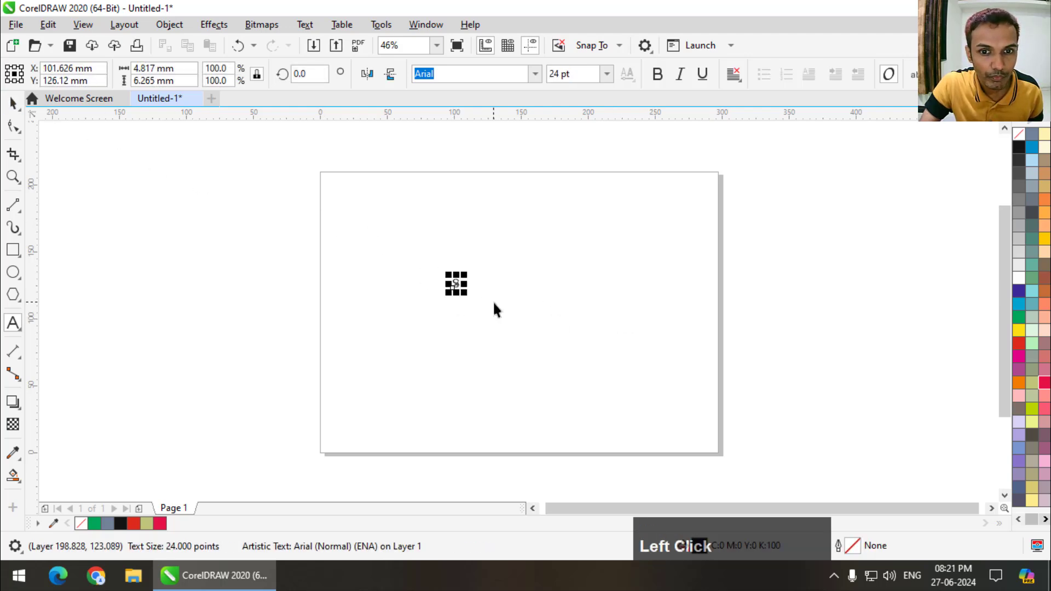
pyautogui.moveTo(461, 289); pyautogui.dragTo(563, 420)
pyautogui.moveTo(536, 353); pyautogui.dragTo(504, 310)
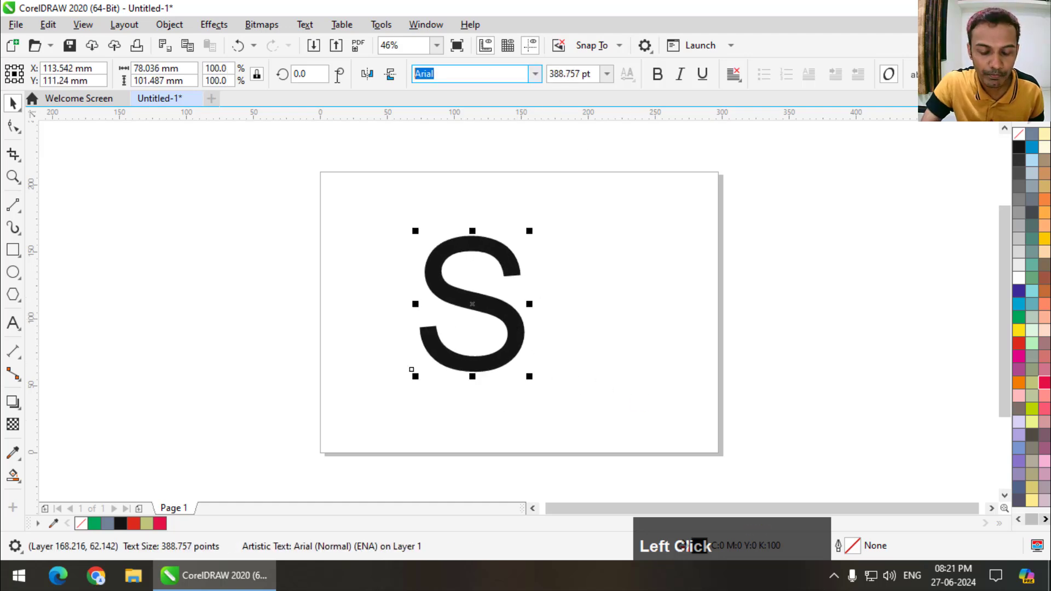
# - Set the letter's font to Montserrat Black
pyautogui.write('mont')
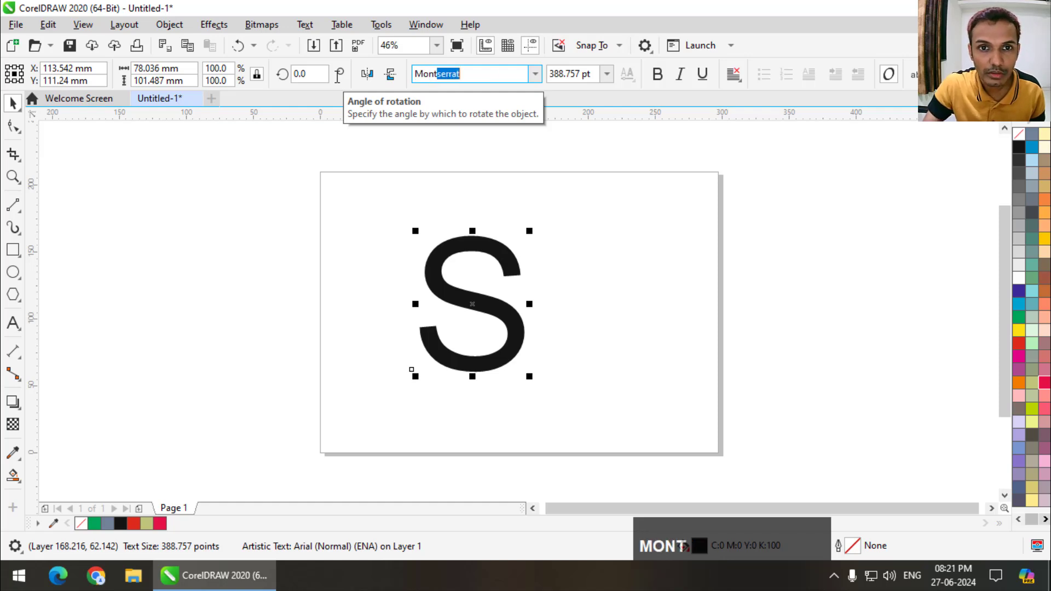
pyautogui.click(536, 75)
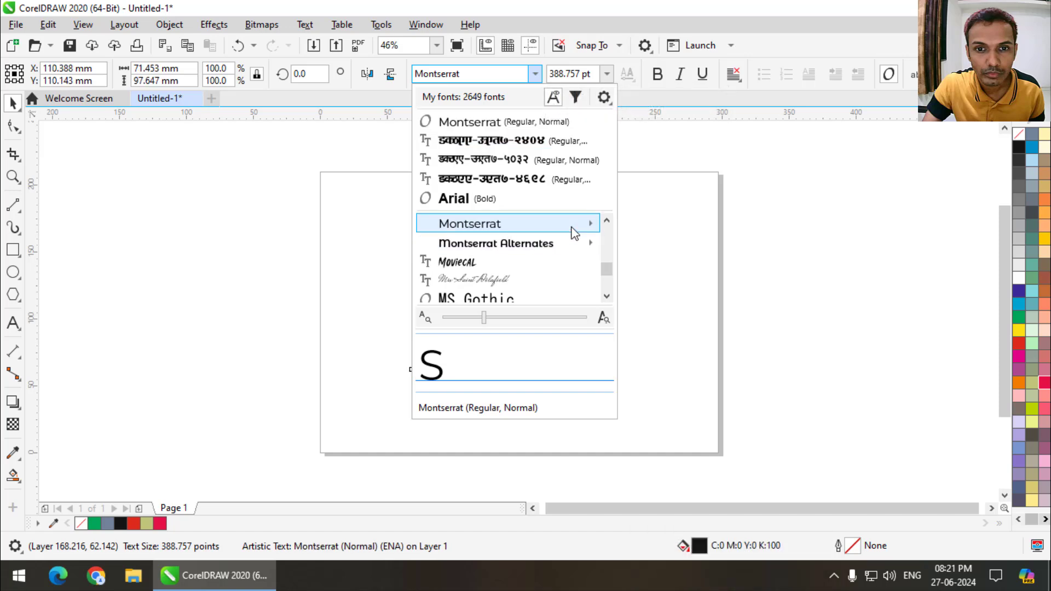
pyautogui.moveTo(574, 233)
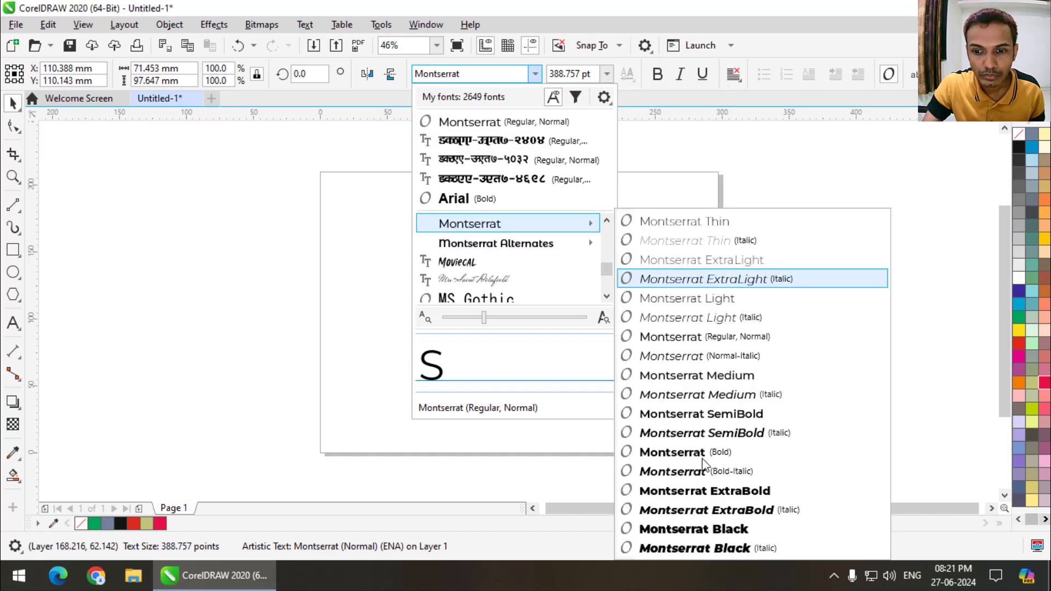
pyautogui.click(692, 529)
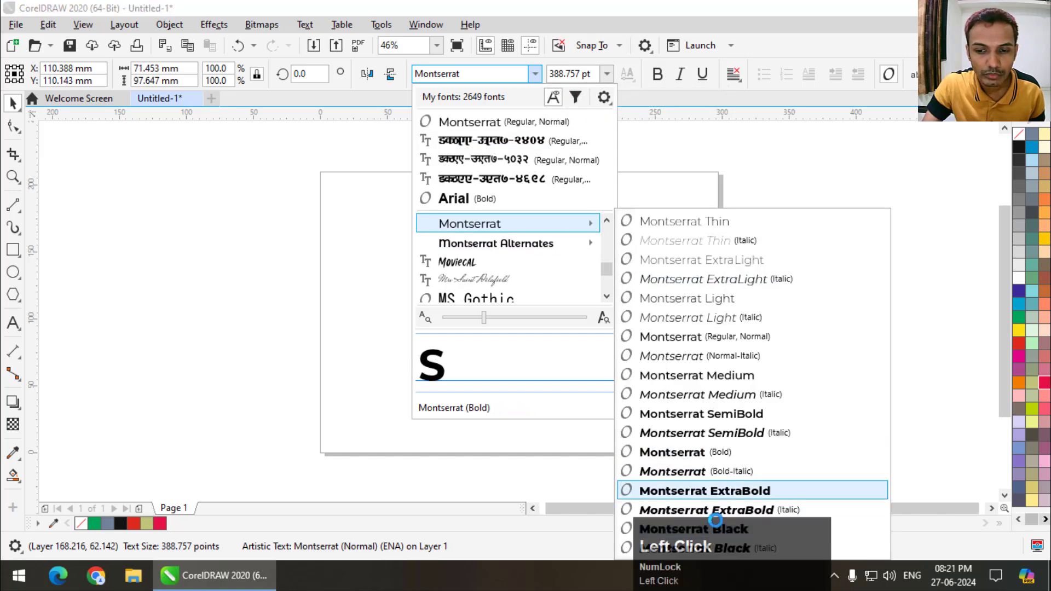
pyautogui.click(873, 529)
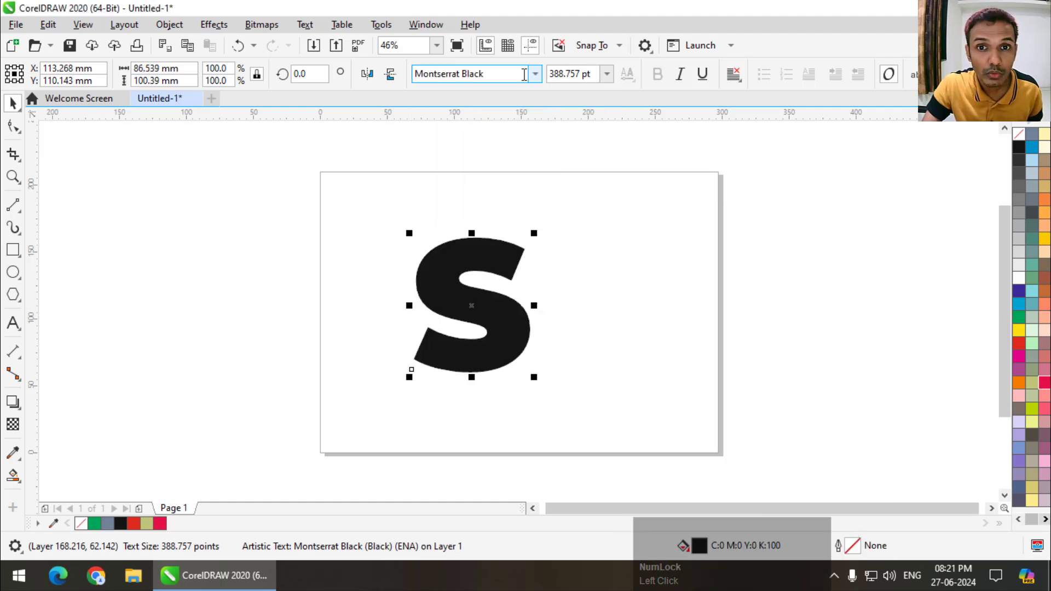
# - Set the letter's font to Montserrat ExtraBold and enlarge it to about 118 x 142 mm near the page centre
pyautogui.click(534, 76)
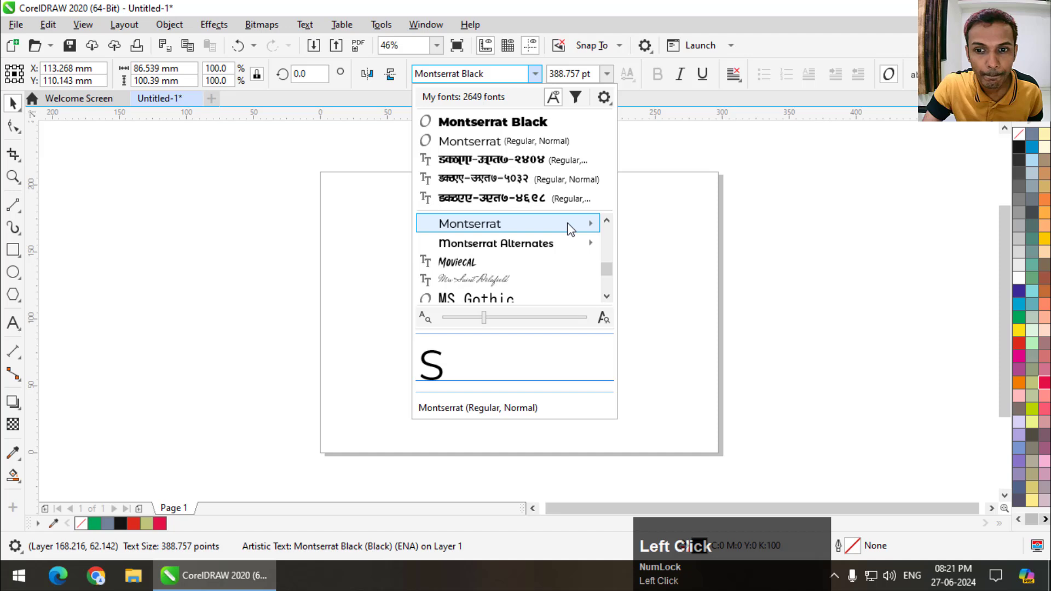
pyautogui.moveTo(570, 228)
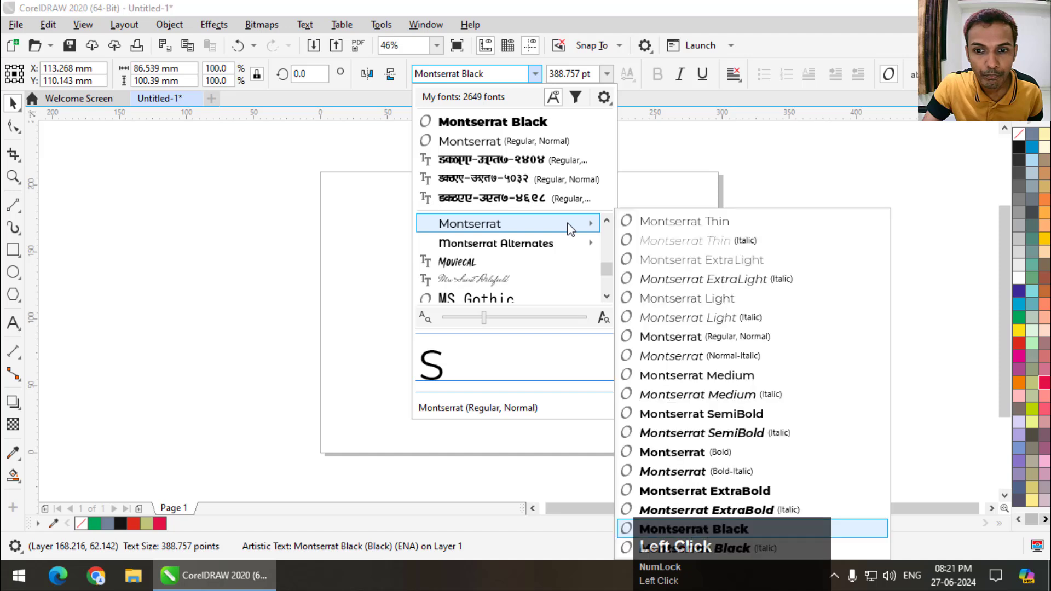
pyautogui.click(763, 492)
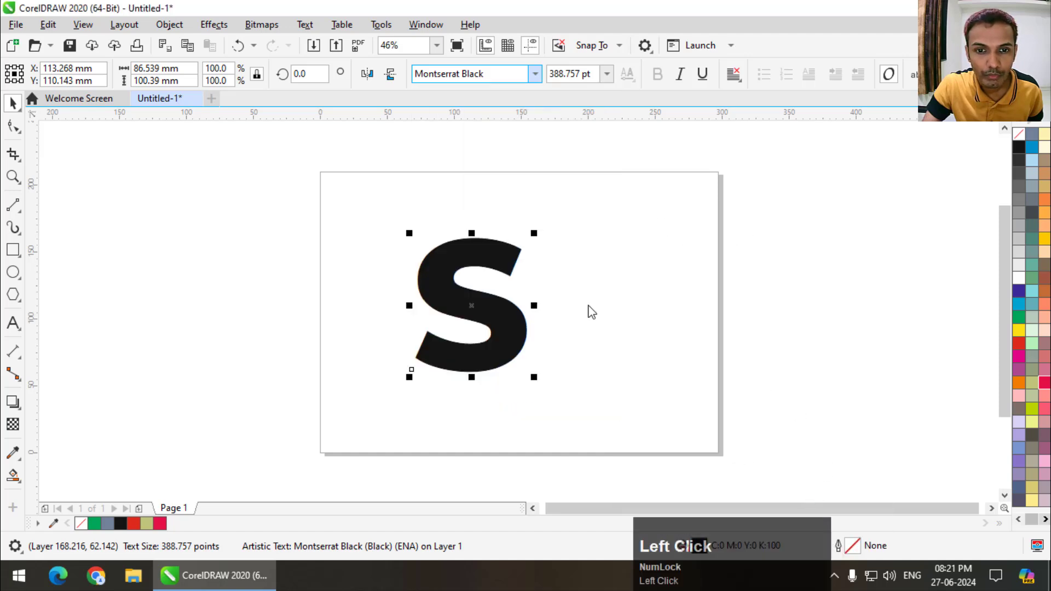
pyautogui.moveTo(531, 380); pyautogui.dragTo(553, 344)
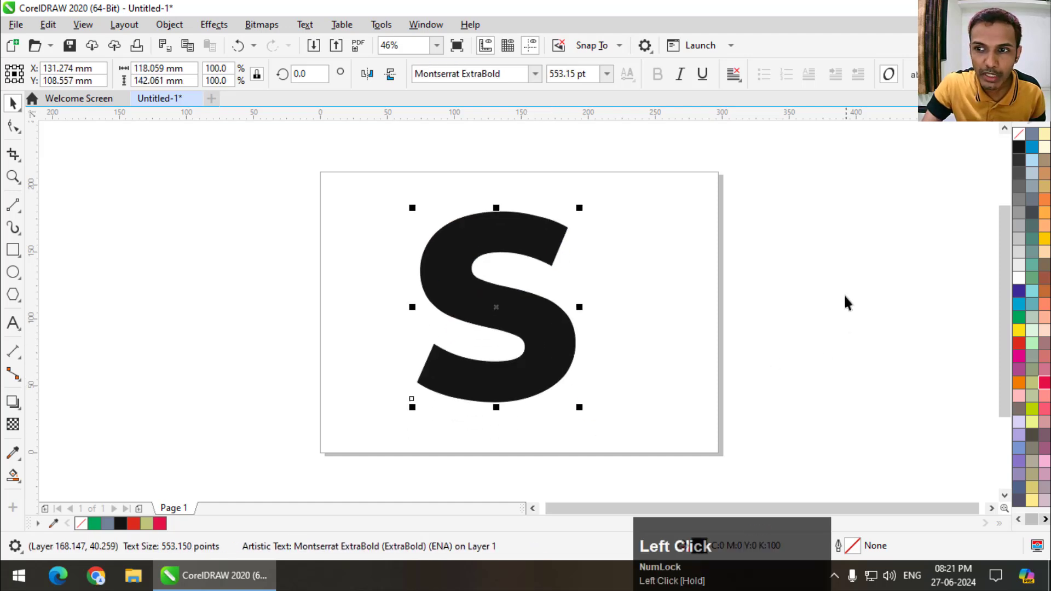
# - Give the letter S a black outline with no fill and move it slightly left on the page
pyautogui.rightClick(1017, 144)
pyautogui.click(1021, 134)
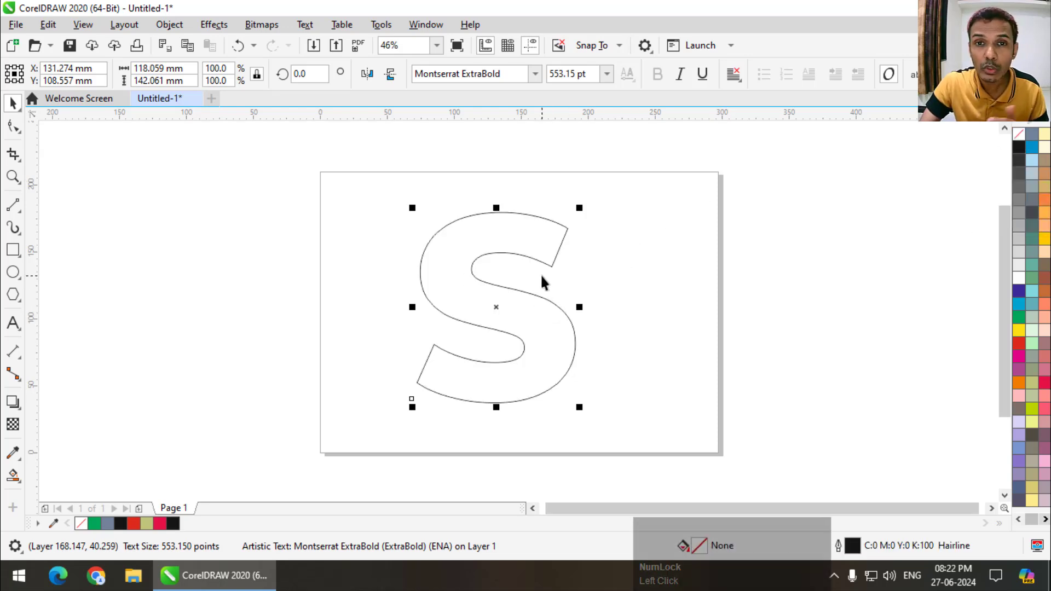
pyautogui.moveTo(554, 305); pyautogui.dragTo(514, 298)
# - Draw four slanted straight lines across the strokes of the S, dividing the letter into five sections
pyautogui.click(14, 208)
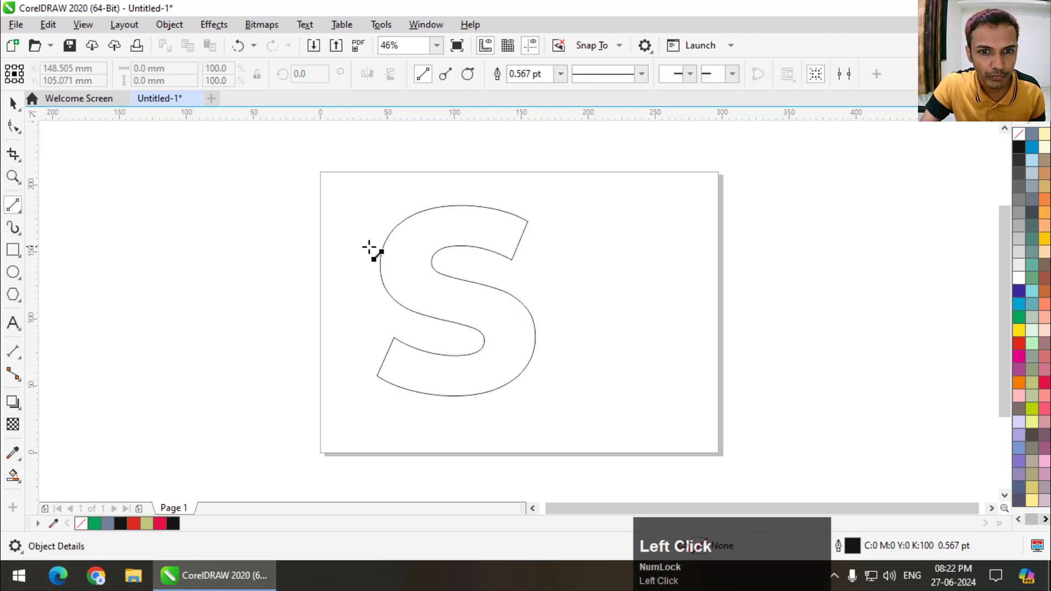
pyautogui.moveTo(391, 192)
pyautogui.mouseDown()
pyautogui.moveTo(498, 274)
pyautogui.moveTo(339, 300)
pyautogui.mouseUp()
pyautogui.moveTo(508, 321); pyautogui.dragTo(597, 301)
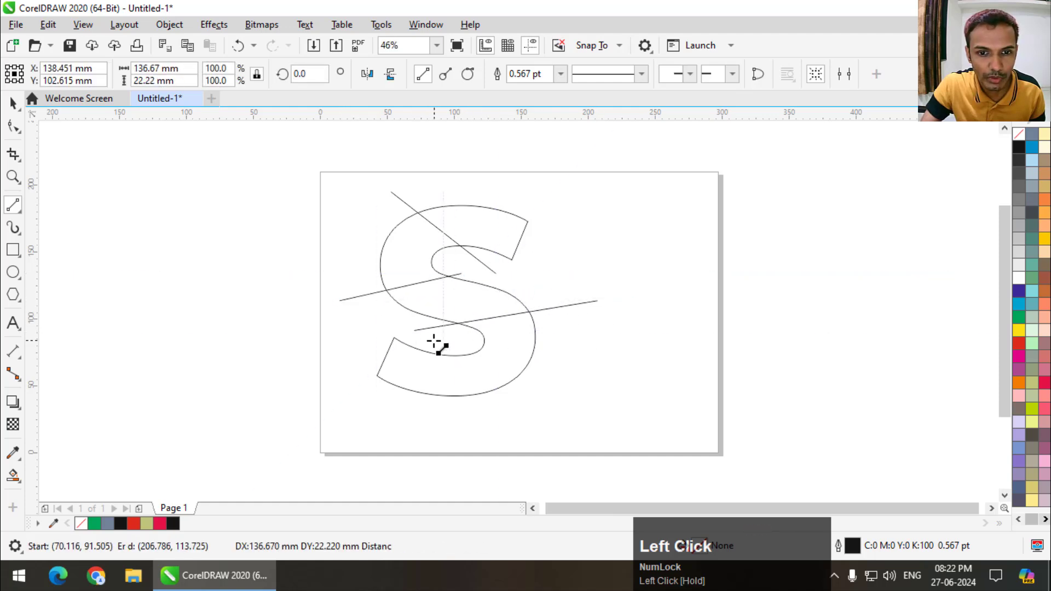
pyautogui.moveTo(443, 343); pyautogui.dragTo(545, 413)
# - Select the S with its four lines and Smart Fill each of the five enclosed sections with the specified blue-grey
pyautogui.press('space')
pyautogui.moveTo(275, 149)
pyautogui.mouseDown()
pyautogui.moveTo(554, 417)
pyautogui.moveTo(685, 451)
pyautogui.mouseUp()
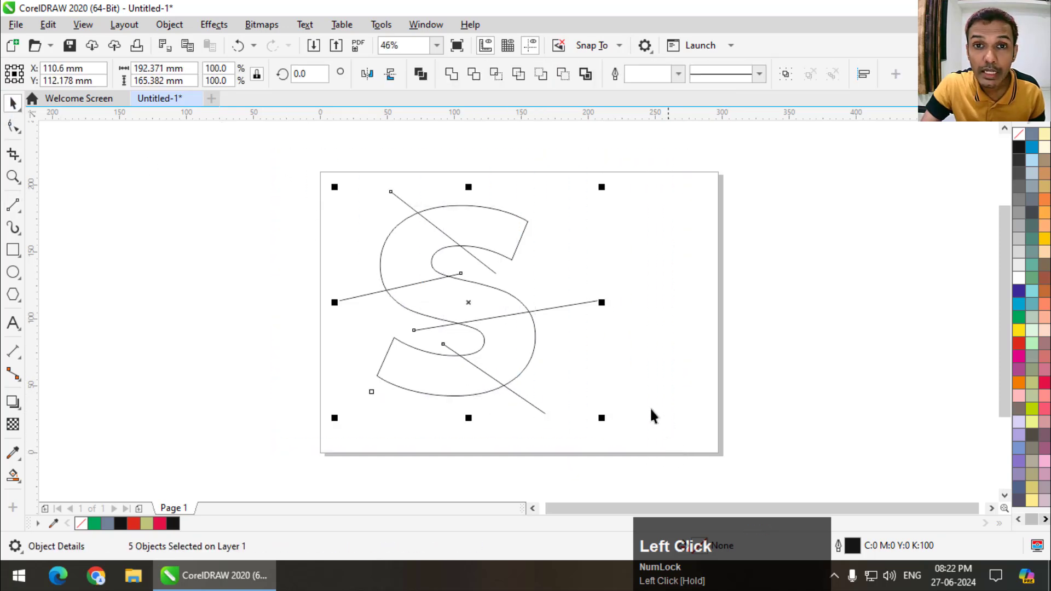
pyautogui.click(8, 481)
pyautogui.click(487, 232)
pyautogui.click(420, 272)
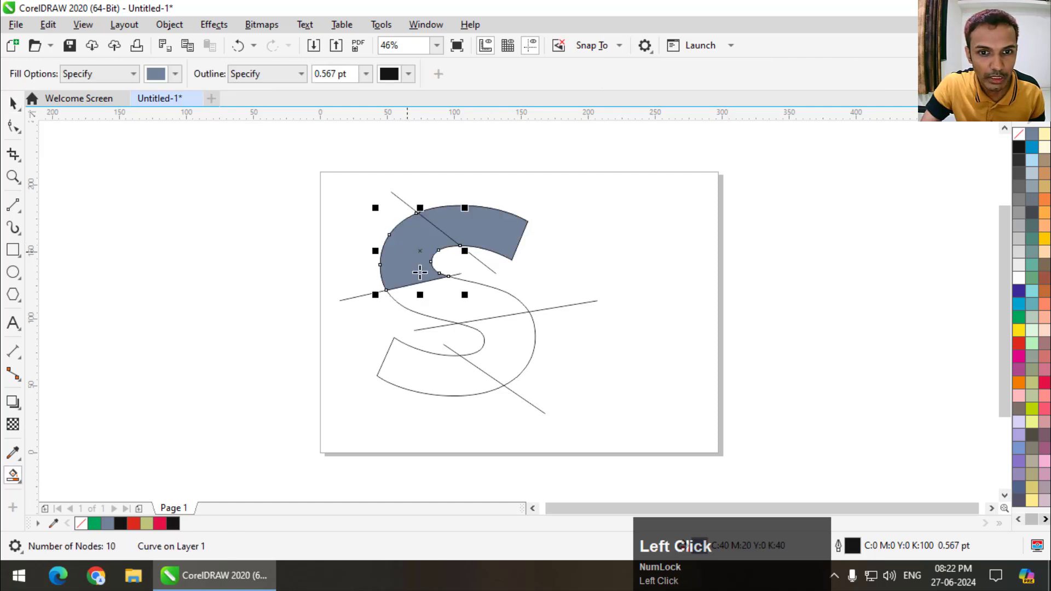
pyautogui.click(460, 297)
pyautogui.click(492, 338)
pyautogui.click(426, 358)
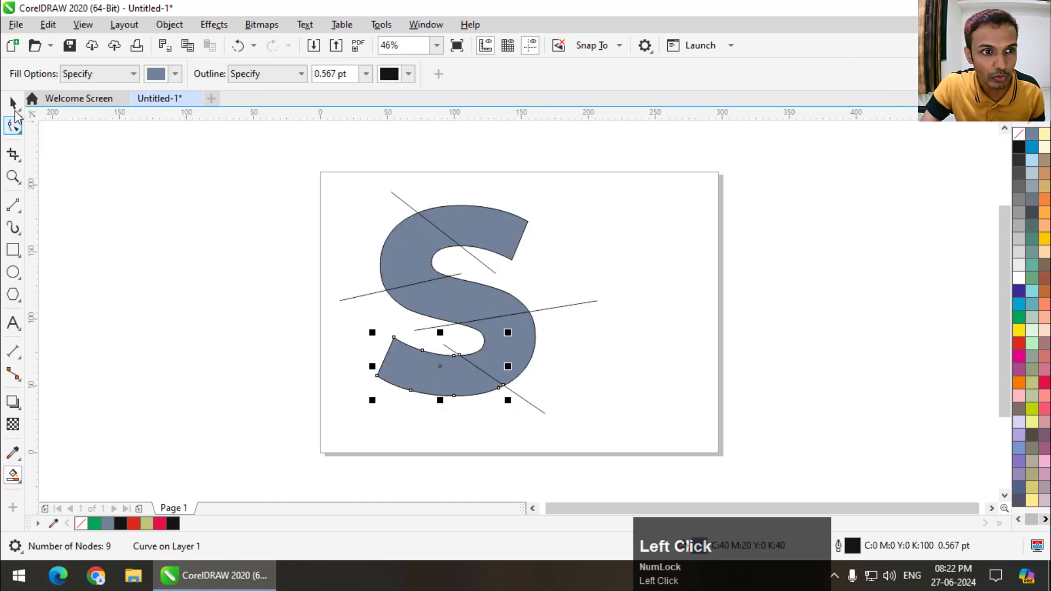
# - Recolour the five S pieces from bottom to top in red, cyan, orange, yellow and dark blue
pyautogui.click(14, 104)
pyautogui.click(1043, 383)
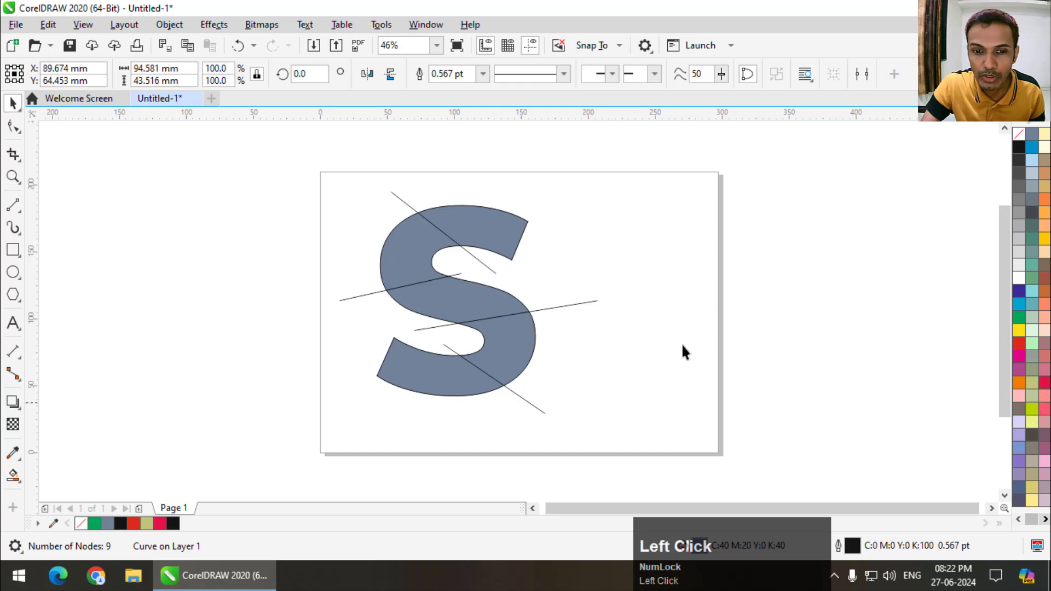
pyautogui.click(507, 343)
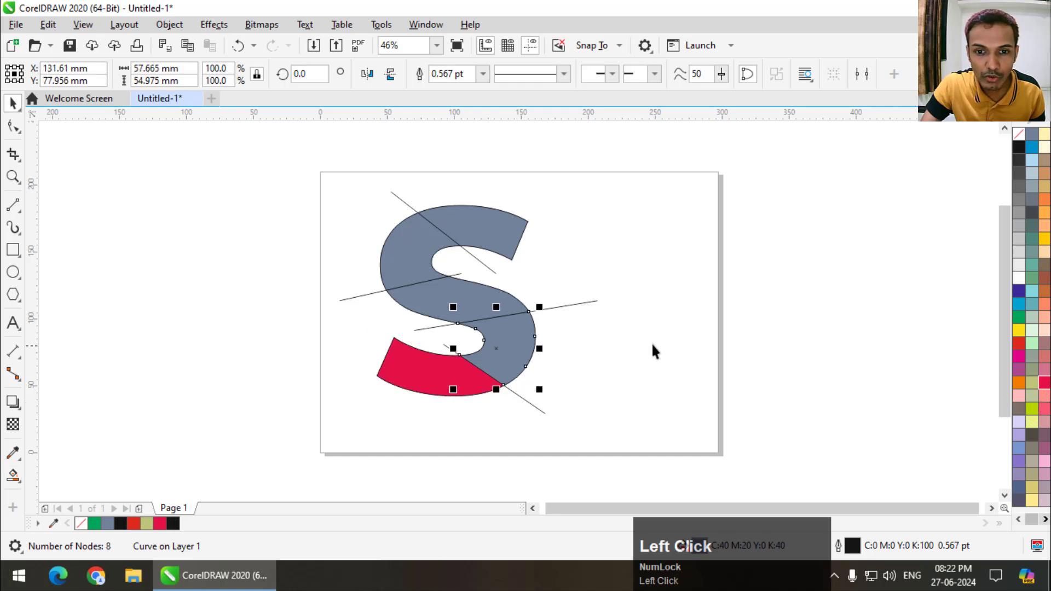
pyautogui.click(1018, 306)
pyautogui.click(456, 297)
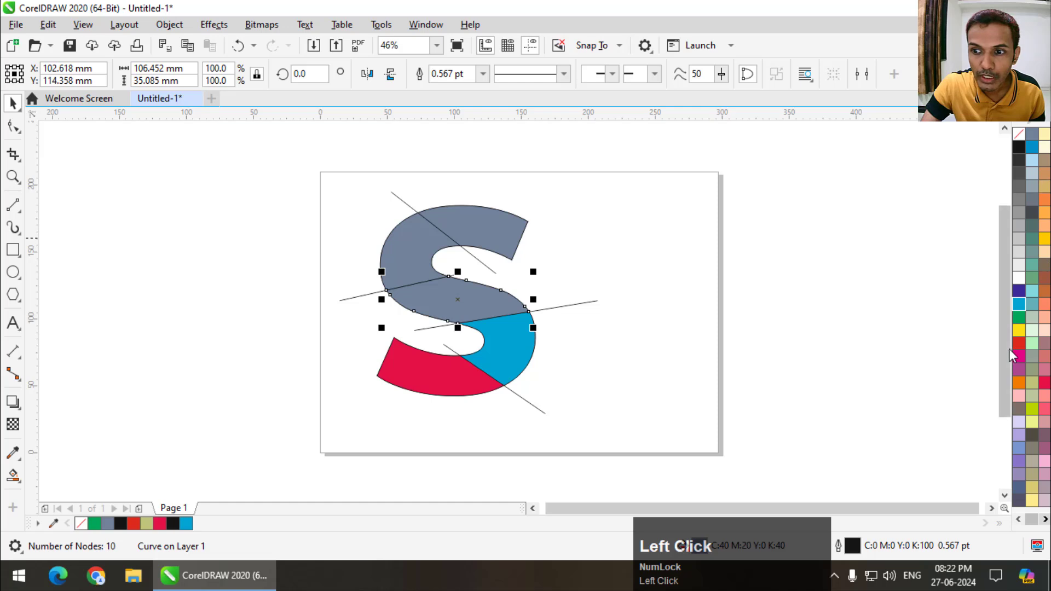
pyautogui.click(1018, 383)
pyautogui.click(409, 255)
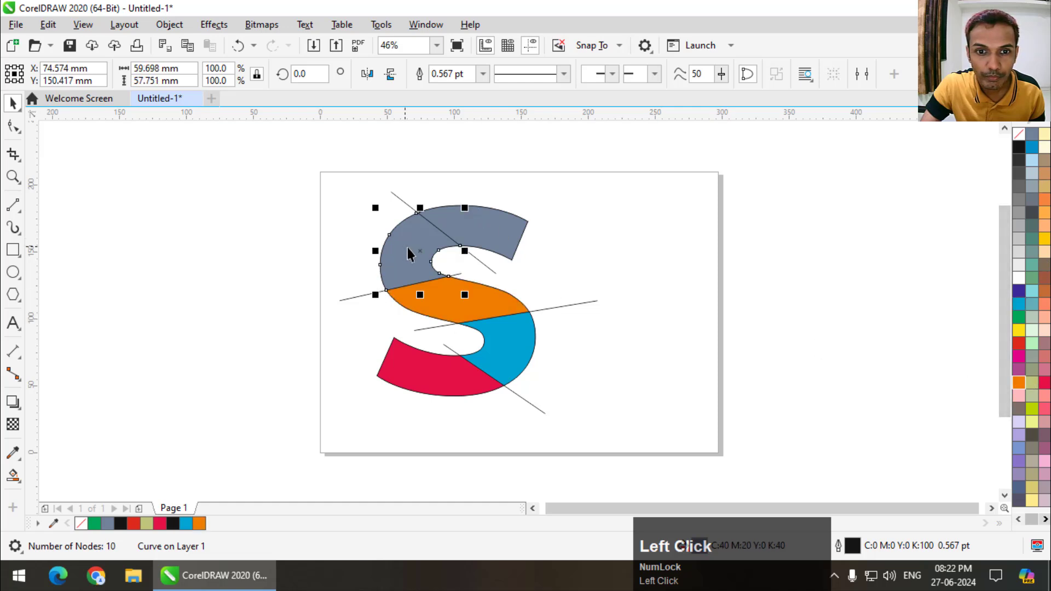
pyautogui.click(1019, 330)
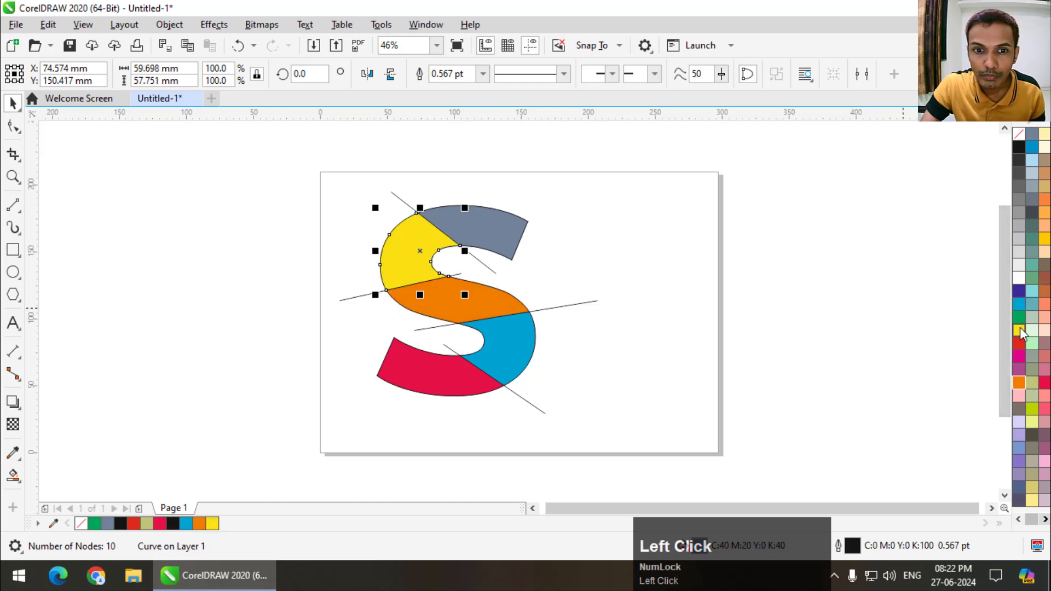
pyautogui.click(491, 235)
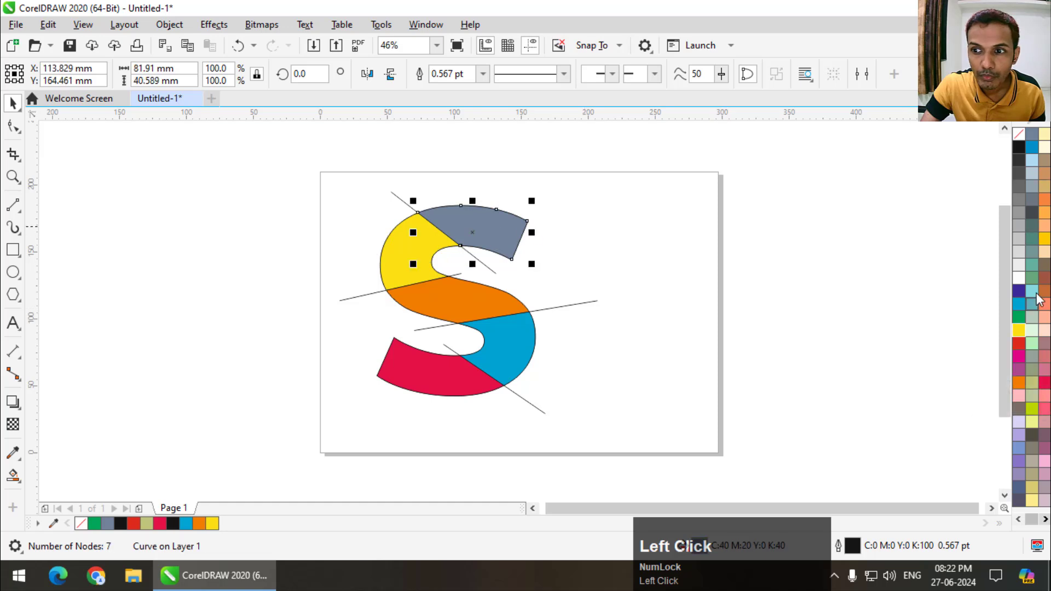
pyautogui.click(1020, 291)
pyautogui.click(740, 288)
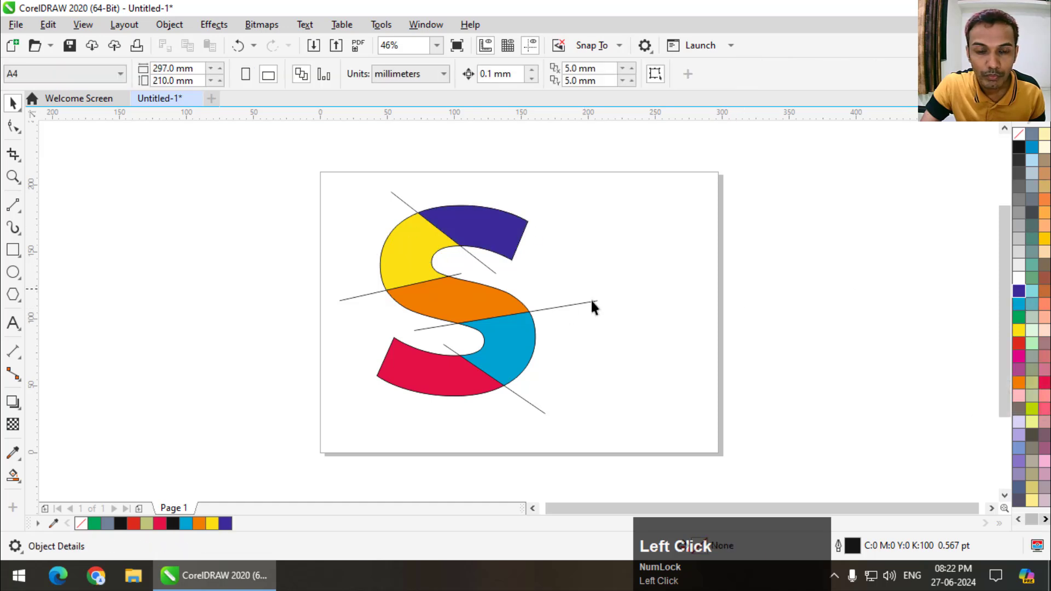
# - Delete the four dividing lines that cross the S
pyautogui.click(558, 303)
pyautogui.press('Delete')
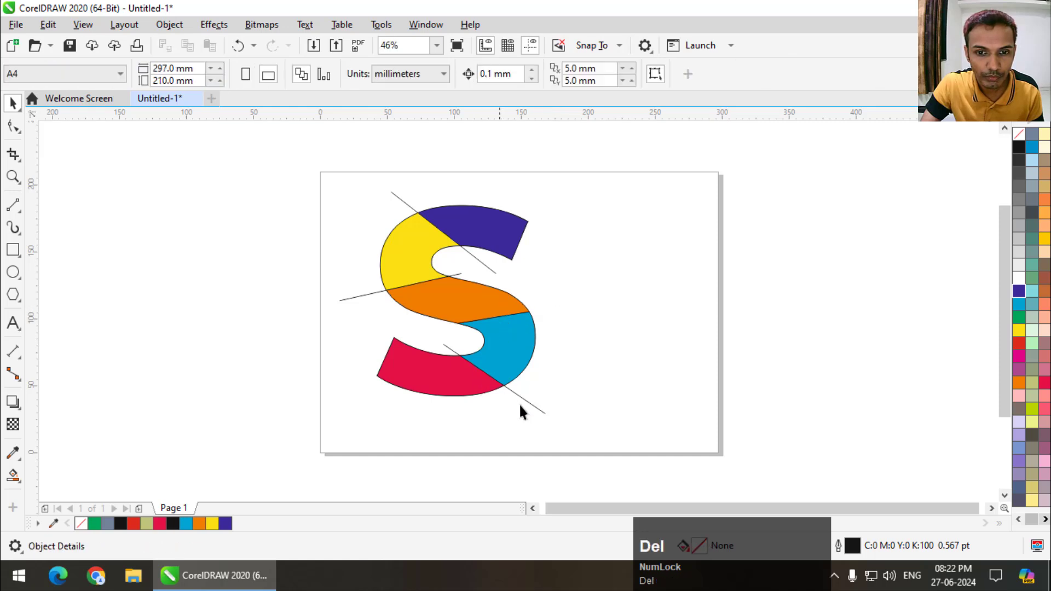
pyautogui.click(537, 408)
pyautogui.press('Delete')
pyautogui.click(369, 294)
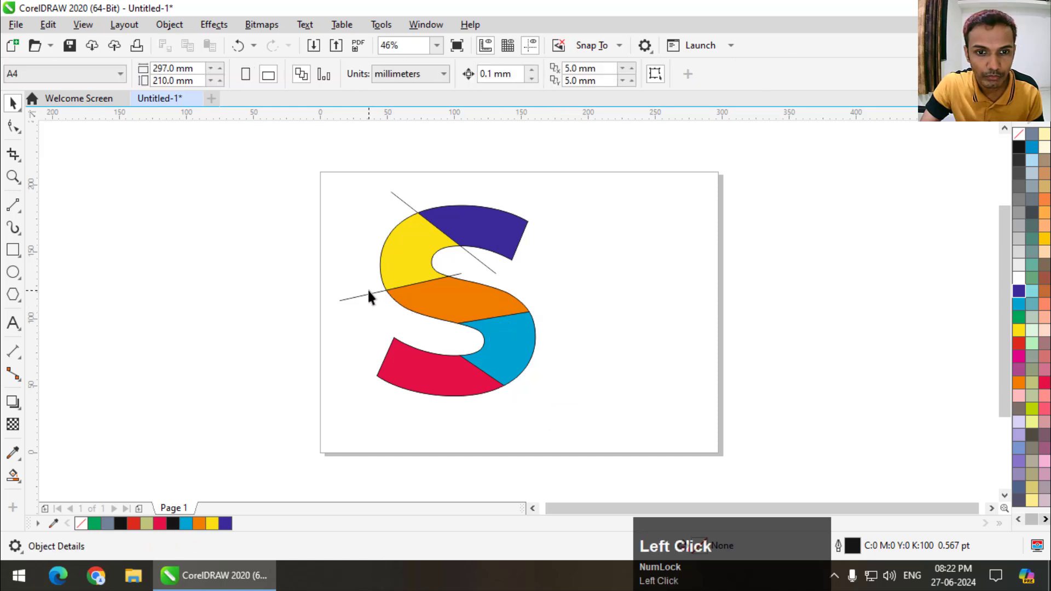
pyautogui.click(374, 294)
pyautogui.press('Delete')
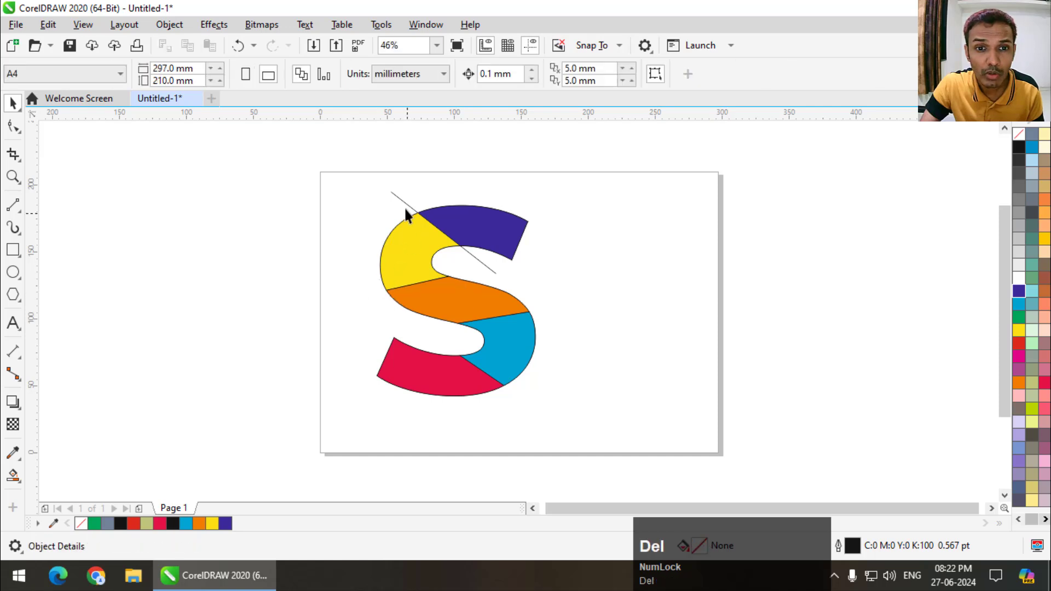
pyautogui.click(402, 201)
pyautogui.press('Delete')
# - Remove the outline from all the coloured pieces of the S
pyautogui.moveTo(332, 174); pyautogui.dragTo(613, 421)
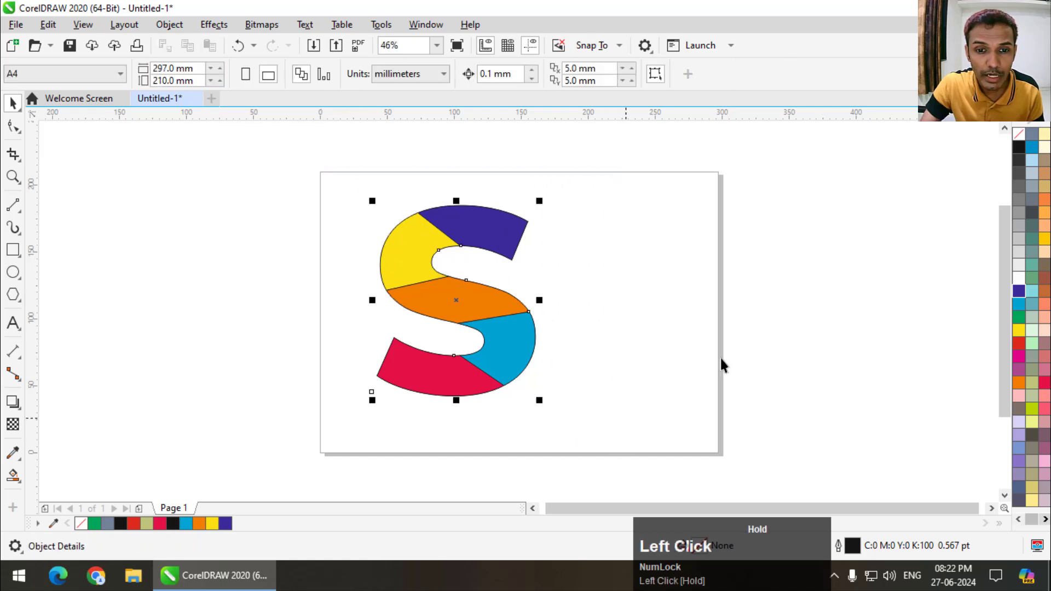
pyautogui.rightClick(1020, 135)
pyautogui.click(715, 218)
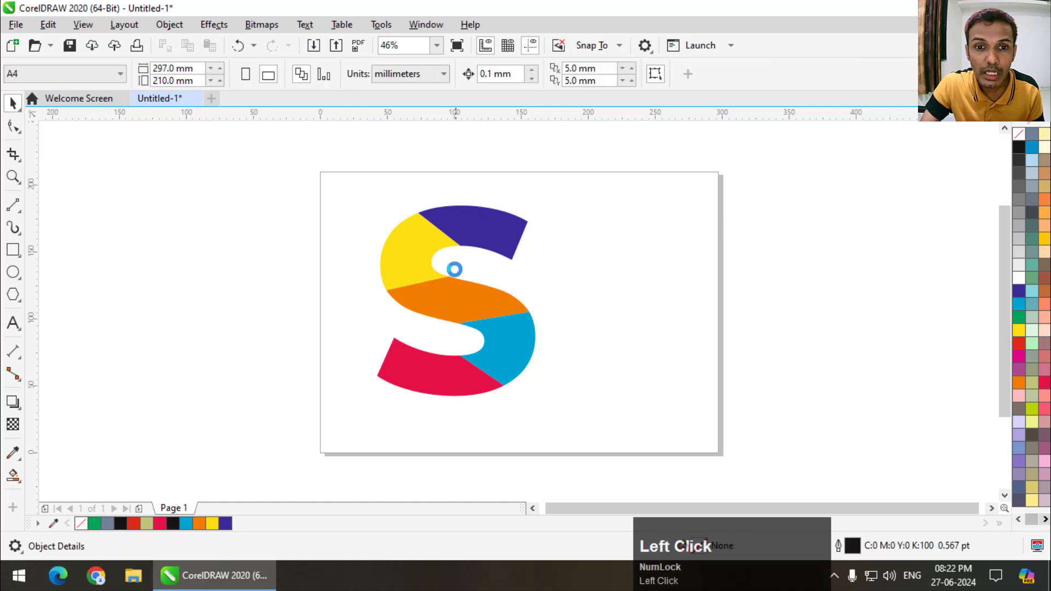
# - Select all the pieces of the S and enlarge them together to about 133 x 160 mm
pyautogui.scroll(-2, 503, 219)
pyautogui.moveTo(518, 214); pyautogui.dragTo(364, 385)
pyautogui.scroll(2, 505, 309)
pyautogui.moveTo(507, 379); pyautogui.dragTo(528, 406)
pyautogui.scroll(-1, 458, 296)
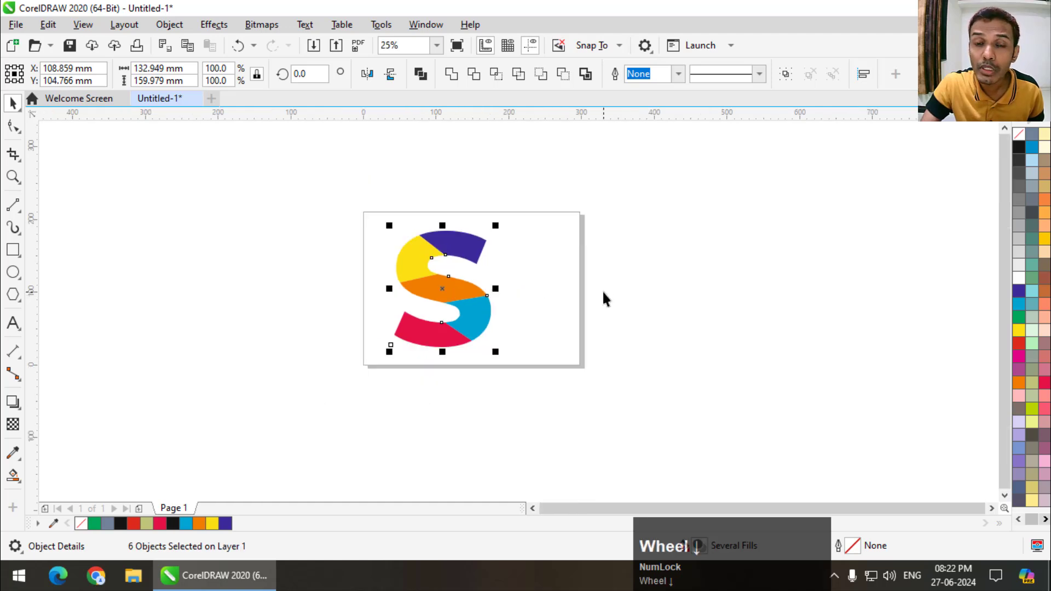
pyautogui.click(543, 281)
pyautogui.scroll(1, 530, 281)
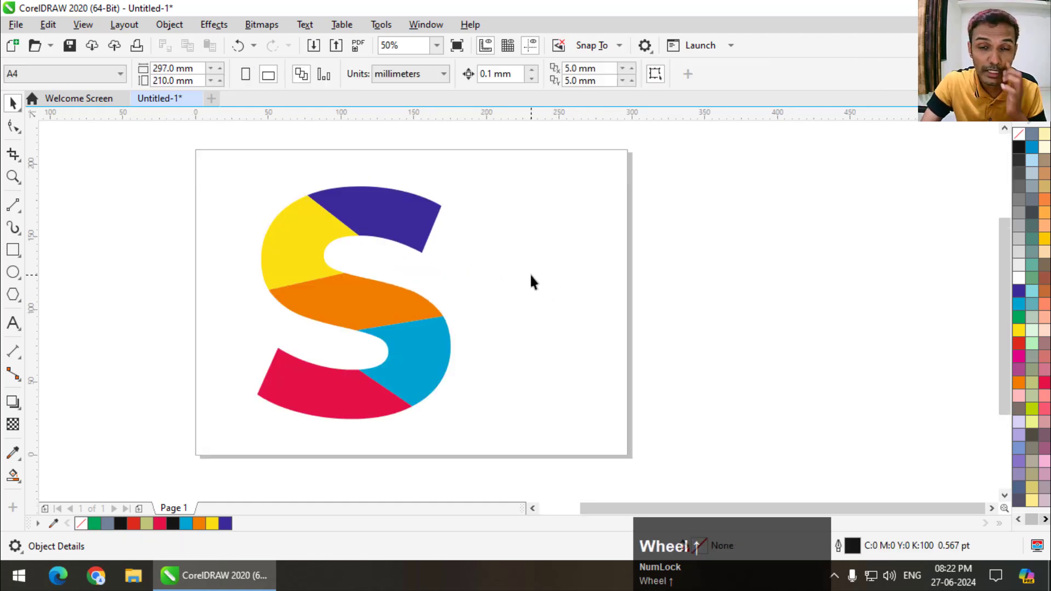
# - Delete the whole multicoloured S to empty the page
pyautogui.scroll(-1, 530, 282)
pyautogui.moveTo(557, 183); pyautogui.dragTo(310, 382)
pyautogui.press('Delete')
pyautogui.hotkey('shift', 'F4')
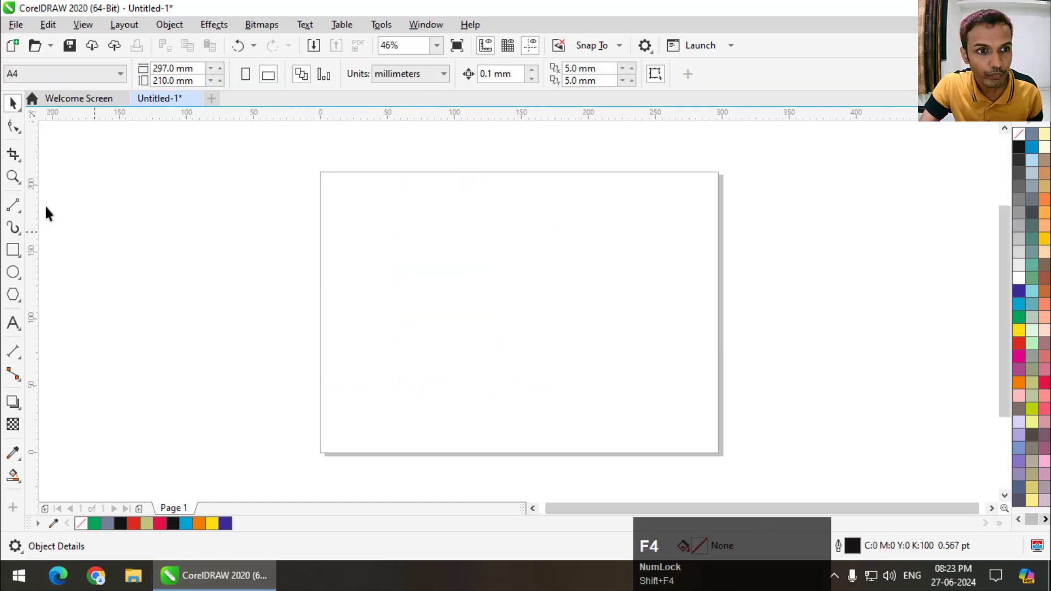
# - Draw a horizontal line about 304 mm long and repeat copies below it to make five parallel lines about 11 mm apart
pyautogui.click(14, 205)
pyautogui.moveTo(326, 243); pyautogui.dragTo(734, 242)
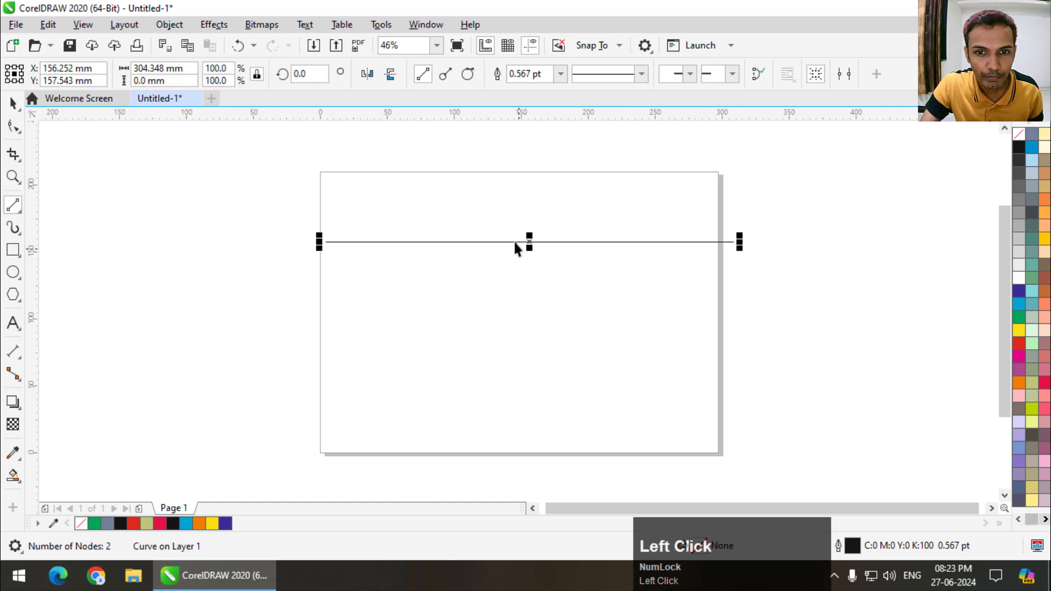
pyautogui.press('space')
pyautogui.moveTo(534, 242); pyautogui.dragTo(607, 257)
pyautogui.rightClick(606, 258)
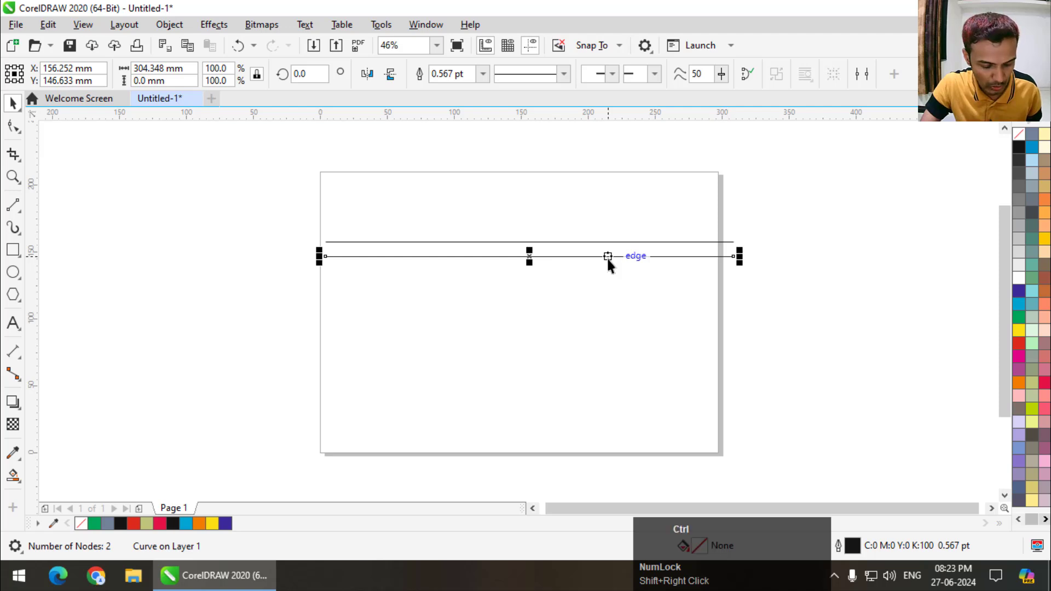
pyautogui.hotkey('ctrl', 'r')
pyautogui.hotkey('ctrl', 'r')
pyautogui.hotkey('ctrl', 'r')
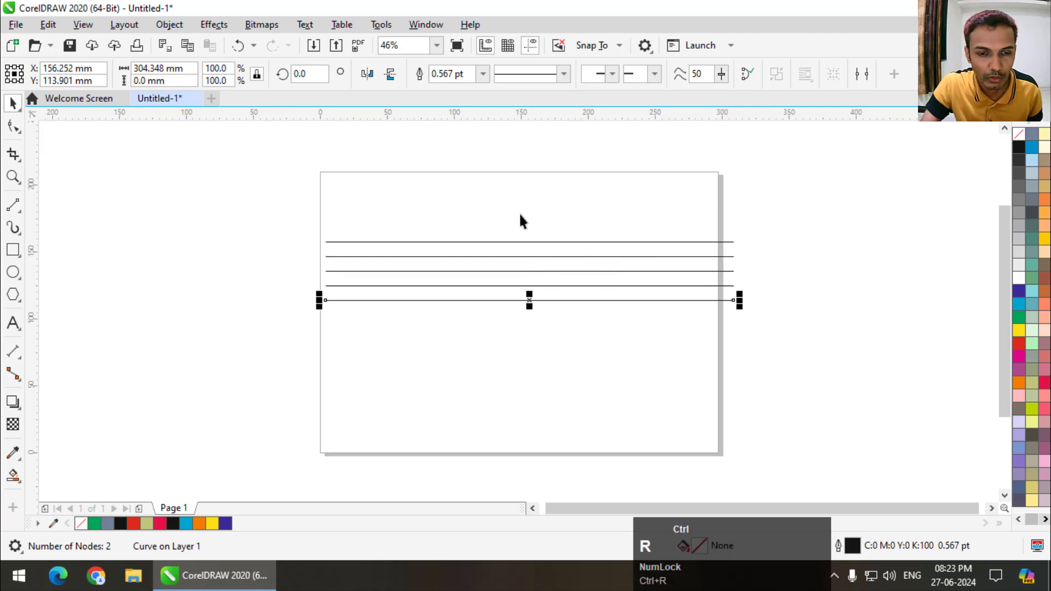
# - Move the five lines about 110 mm left and 22 mm down, and rotate them to about 47.6 degrees
pyautogui.moveTo(258, 192); pyautogui.dragTo(740, 357)
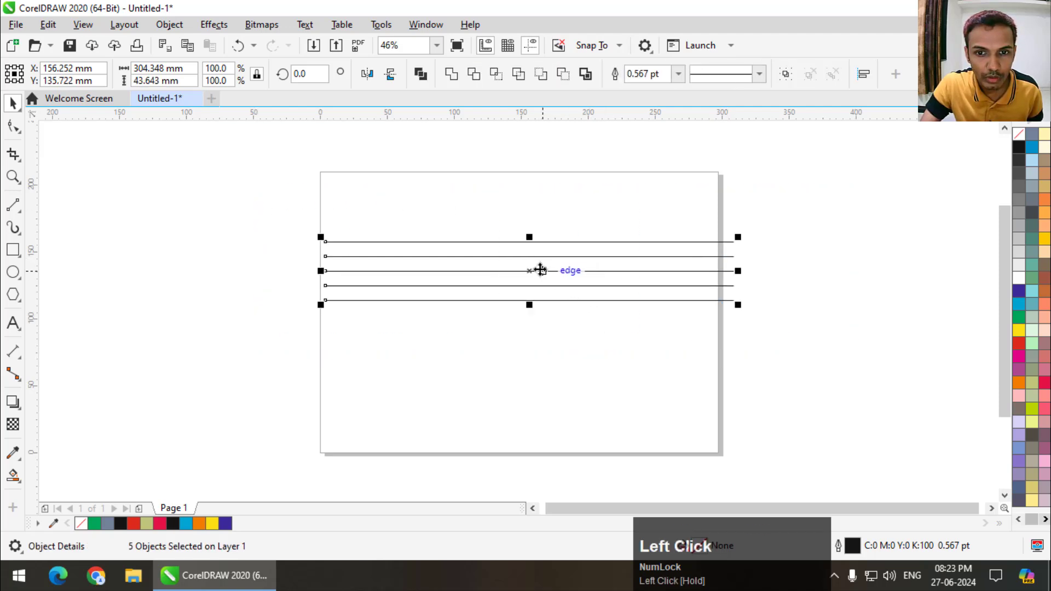
pyautogui.moveTo(529, 270); pyautogui.dragTo(382, 300)
pyautogui.click(382, 300)
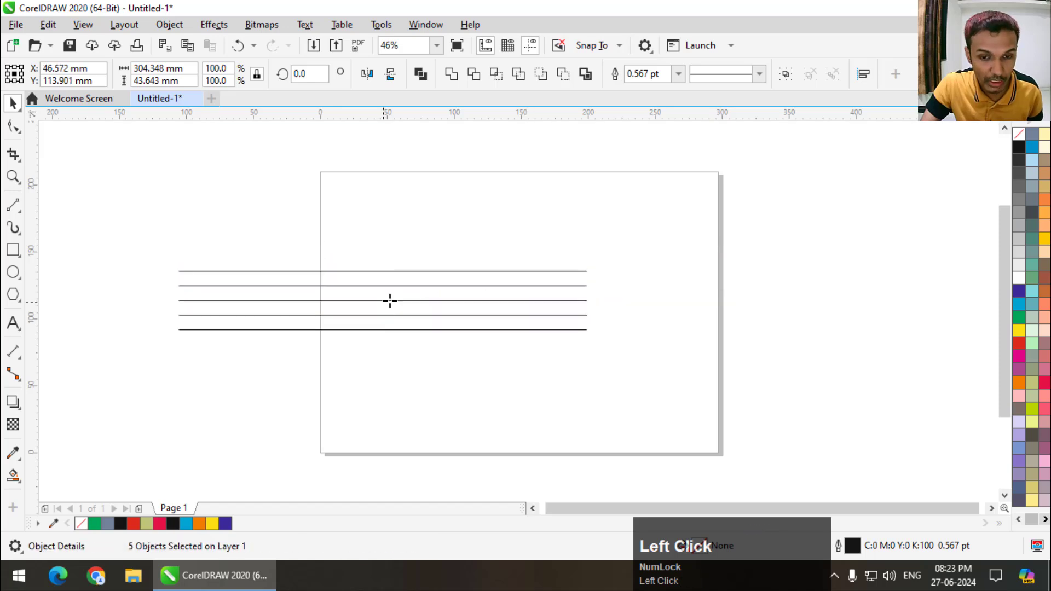
pyautogui.moveTo(596, 265); pyautogui.dragTo(486, 171)
pyautogui.moveTo(565, 139); pyautogui.dragTo(526, 129)
pyautogui.scroll(-3, 520, 225)
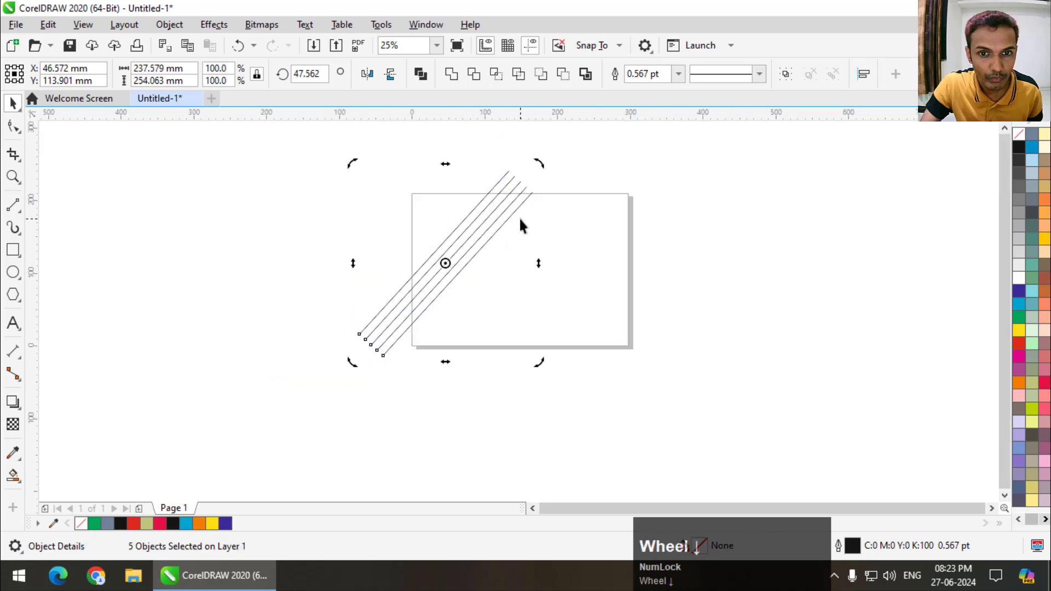
# - Duplicate the tilted line set to the right of the original and mirror the copy horizontally
pyautogui.click(446, 262)
pyautogui.moveTo(446, 264)
pyautogui.mouseDown()
pyautogui.moveTo(588, 266)
pyautogui.moveTo(442, 277)
pyautogui.moveTo(584, 290)
pyautogui.moveTo(585, 276)
pyautogui.moveTo(500, 279)
pyautogui.moveTo(516, 270)
pyautogui.mouseUp()
pyautogui.click(442, 275)
pyautogui.rightClick(585, 276)
pyautogui.click(367, 74)
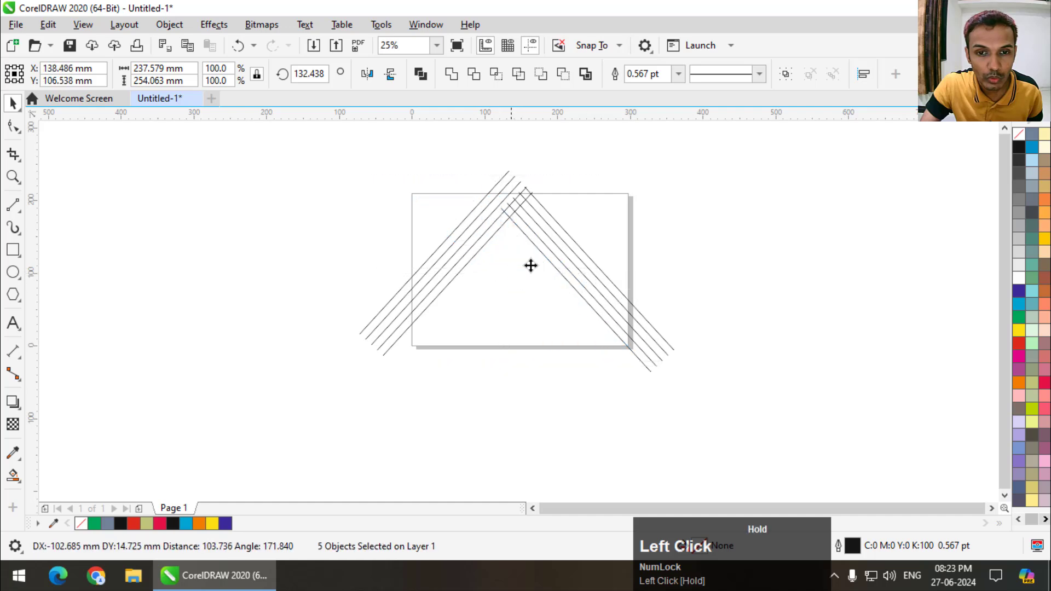
pyautogui.click(669, 219)
pyautogui.scroll(1, 521, 270)
pyautogui.scroll(-1, 548, 274)
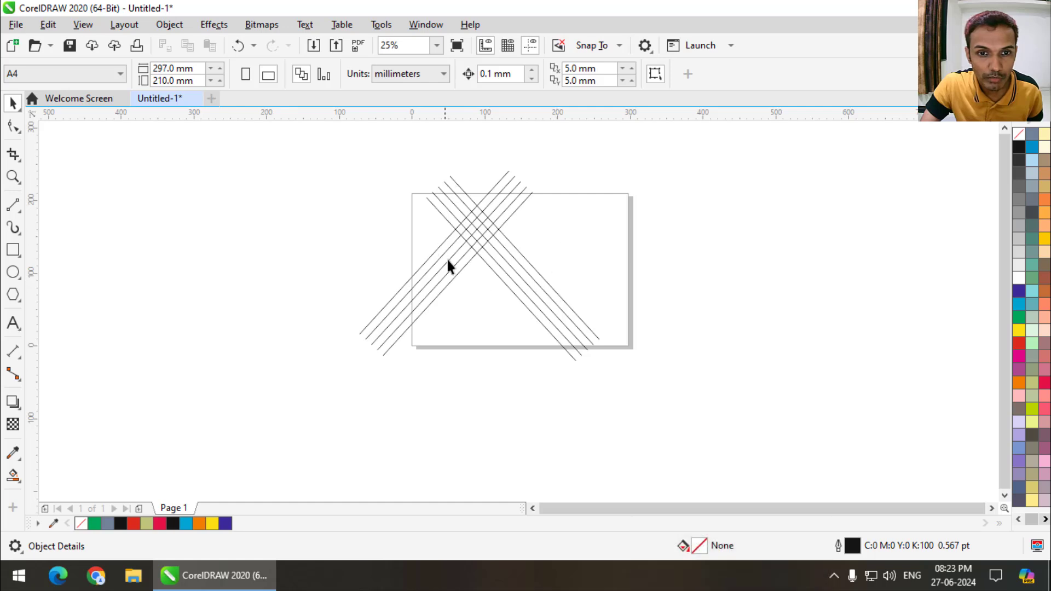
pyautogui.hotkey('ctrl', 'z')
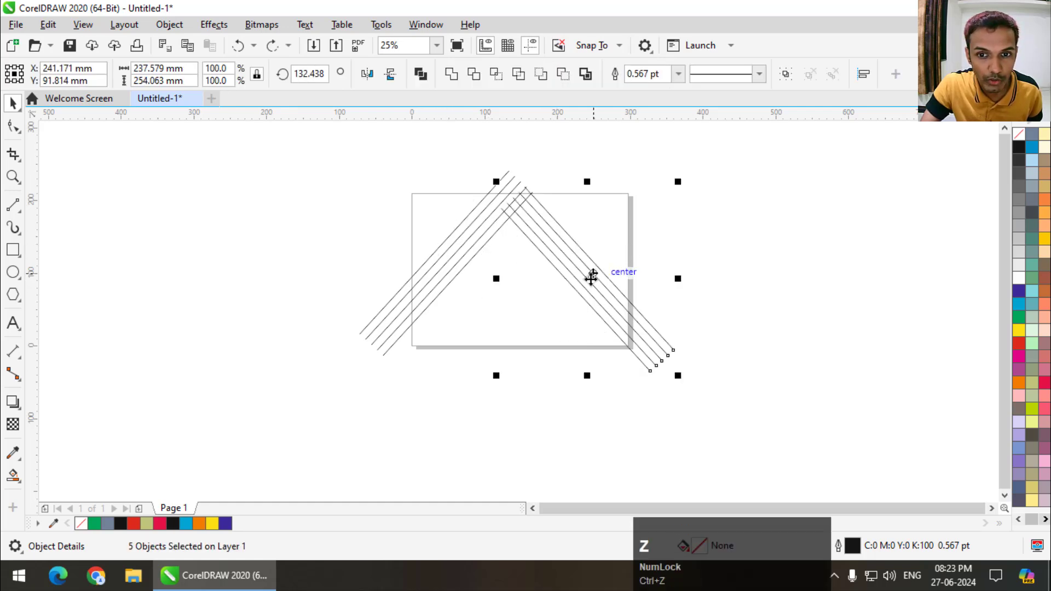
# - Place a copy of the mirrored set below left of the page and move the mirrored set on the page across the first set's upper part
pyautogui.moveTo(589, 277); pyautogui.dragTo(264, 401)
pyautogui.rightClick(264, 402)
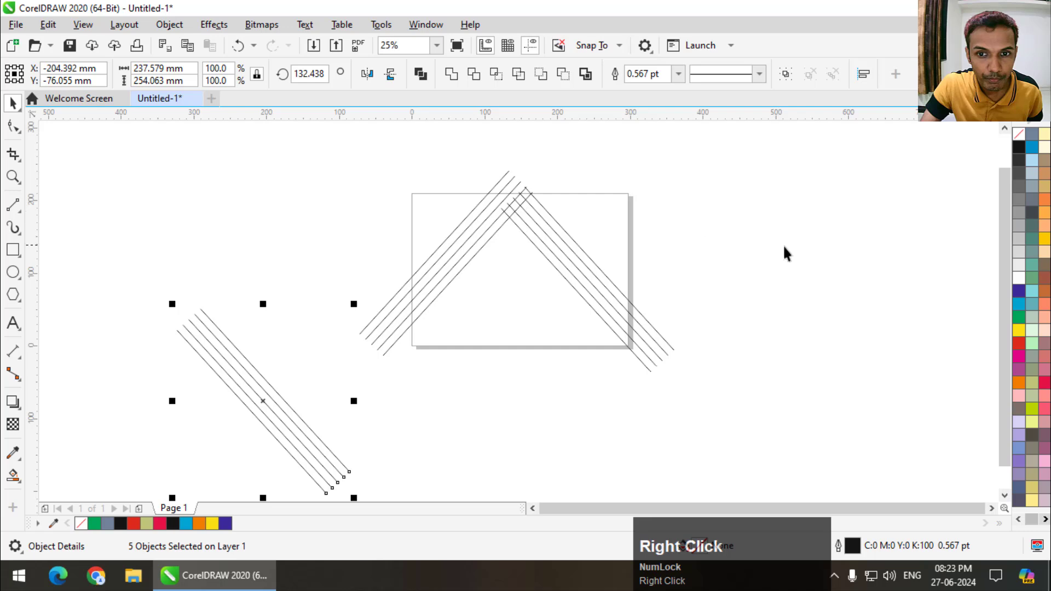
pyautogui.moveTo(701, 149); pyautogui.dragTo(524, 364)
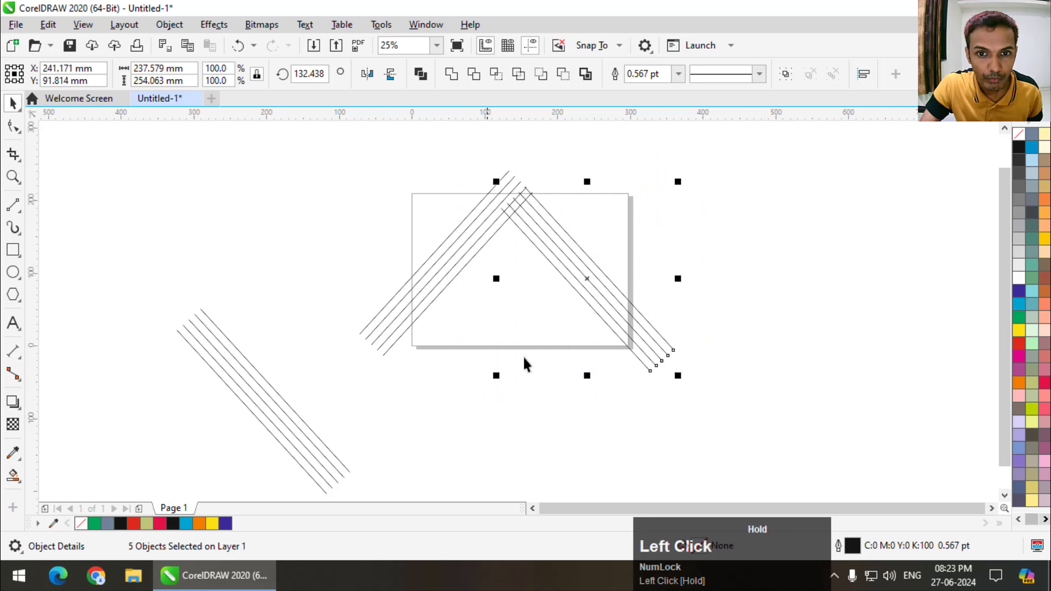
pyautogui.moveTo(587, 279); pyautogui.dragTo(530, 264)
# - Rotate the five-line set below left of the page to horizontal by setting its rotation angle to 0 degrees
pyautogui.scroll(-2, 190, 316)
pyautogui.moveTo(128, 281); pyautogui.dragTo(303, 428)
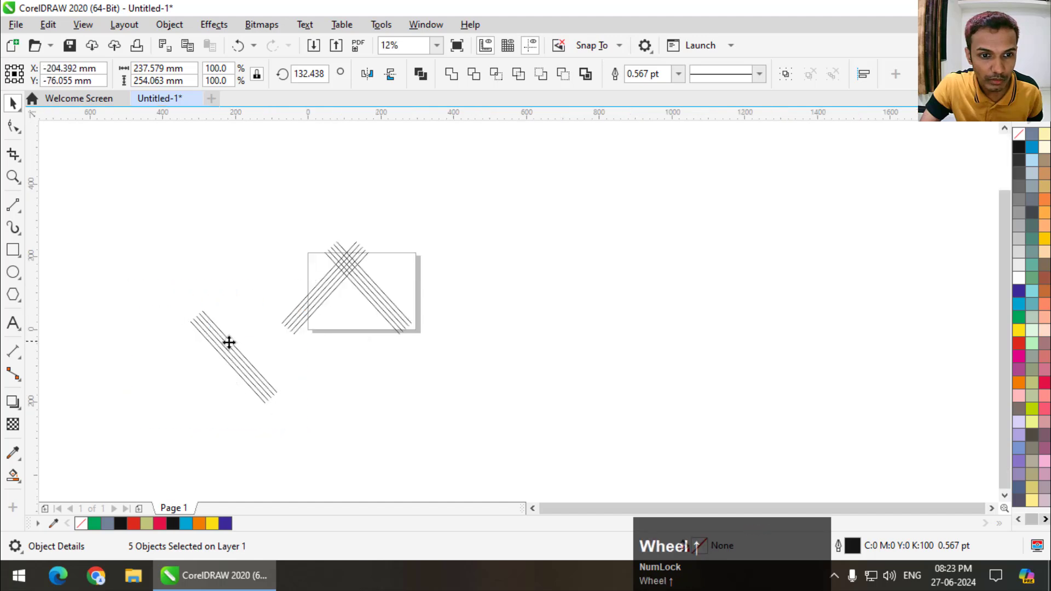
pyautogui.scroll(2, 229, 342)
pyautogui.click(240, 368)
pyautogui.moveTo(331, 274); pyautogui.dragTo(236, 230)
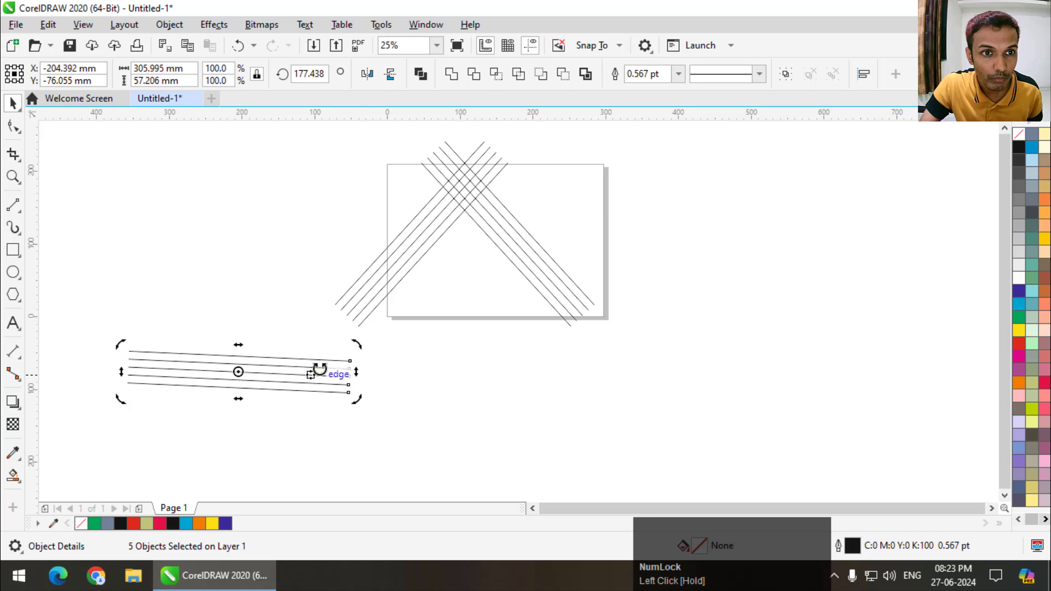
pyautogui.scroll(2, 350, 366)
pyautogui.moveTo(363, 331); pyautogui.dragTo(353, 303)
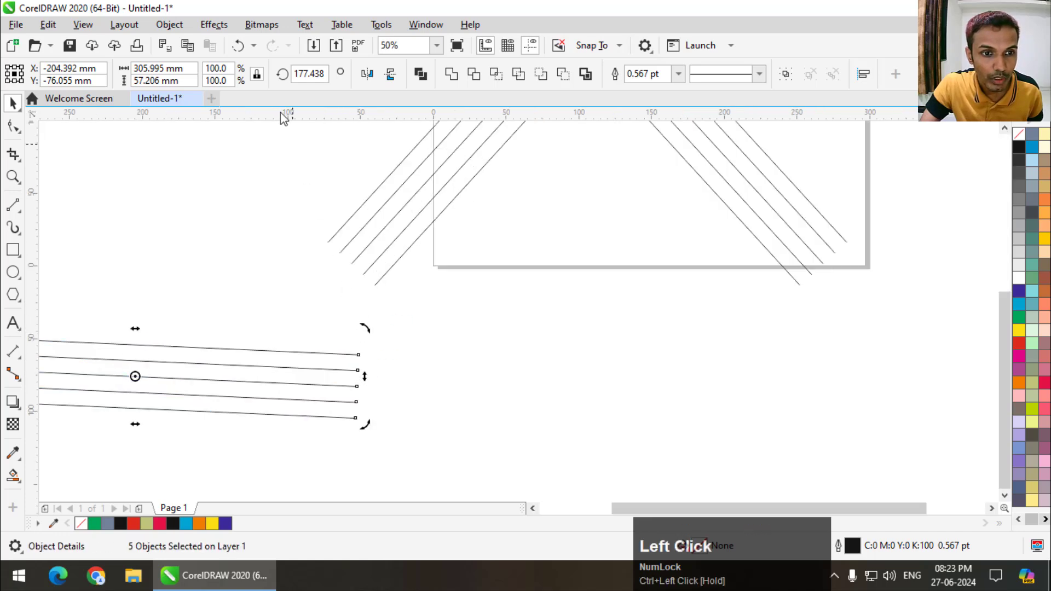
pyautogui.click(327, 75)
pyautogui.write('0')
pyautogui.press('Return')
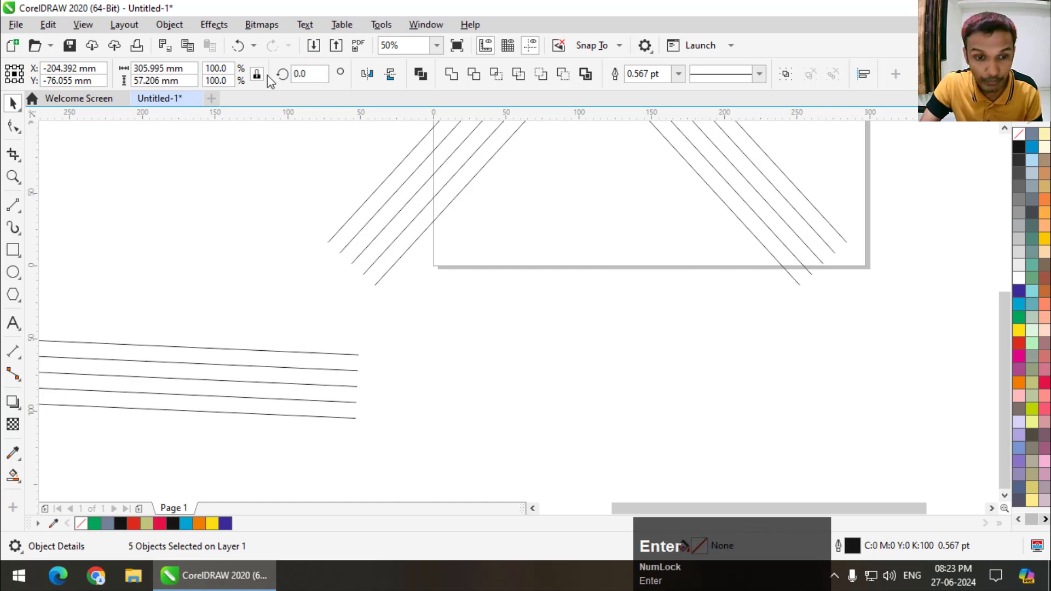
# - Move the horizontal line set across both tilted sets, centring it at about X 85 mm, Y 105 mm
pyautogui.scroll(-1, 330, 396)
pyautogui.moveTo(290, 399); pyautogui.dragTo(525, 268)
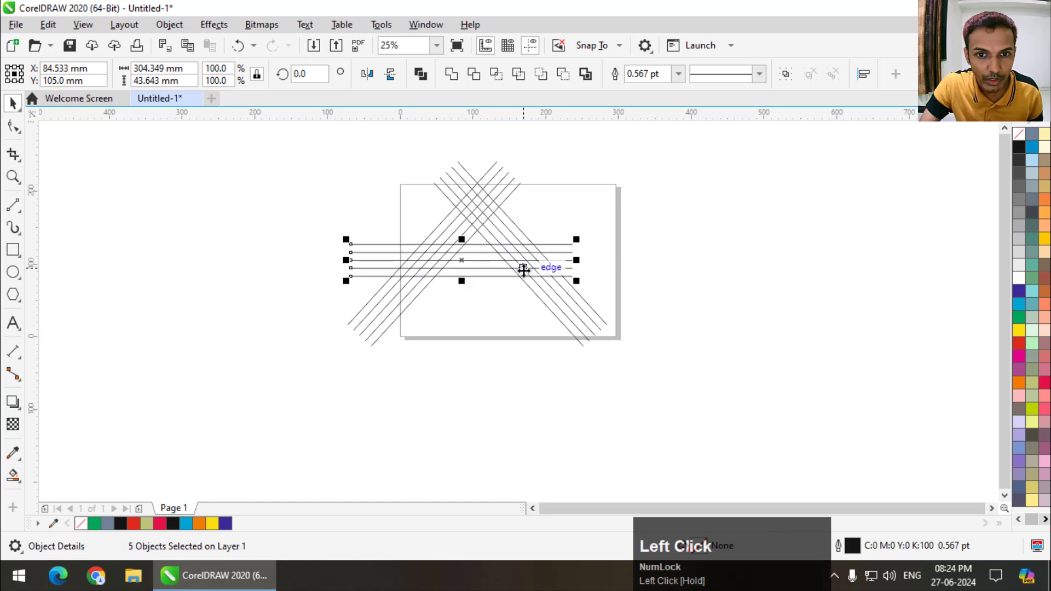
pyautogui.scroll(1, 524, 268)
pyautogui.scroll(-1, 522, 289)
pyautogui.press('Right')
pyautogui.press('Right')
pyautogui.press('Right')
pyautogui.press('Right')
pyautogui.press('Right')
pyautogui.press('Right')
pyautogui.press('Right')
pyautogui.press('Right')
pyautogui.press('Right')
pyautogui.press('Right')
pyautogui.press('Right')
pyautogui.press('Right')
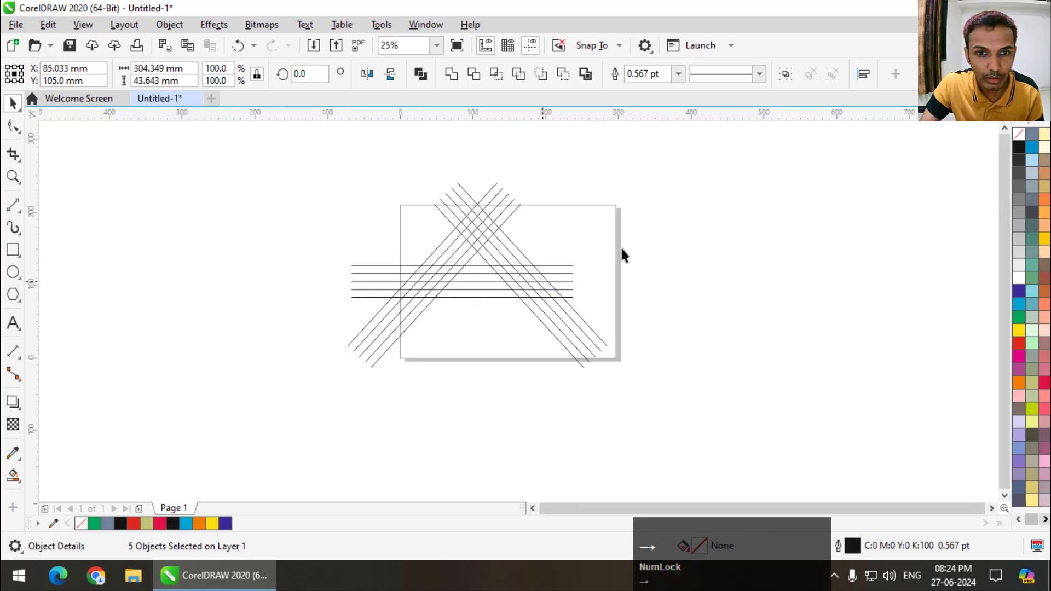
# - Select all the lines and Smart Fill the outermost left strip in blue-grey, from the lowest horizontal line up to the apex
pyautogui.moveTo(686, 156); pyautogui.dragTo(376, 324)
pyautogui.scroll(1, 490, 232)
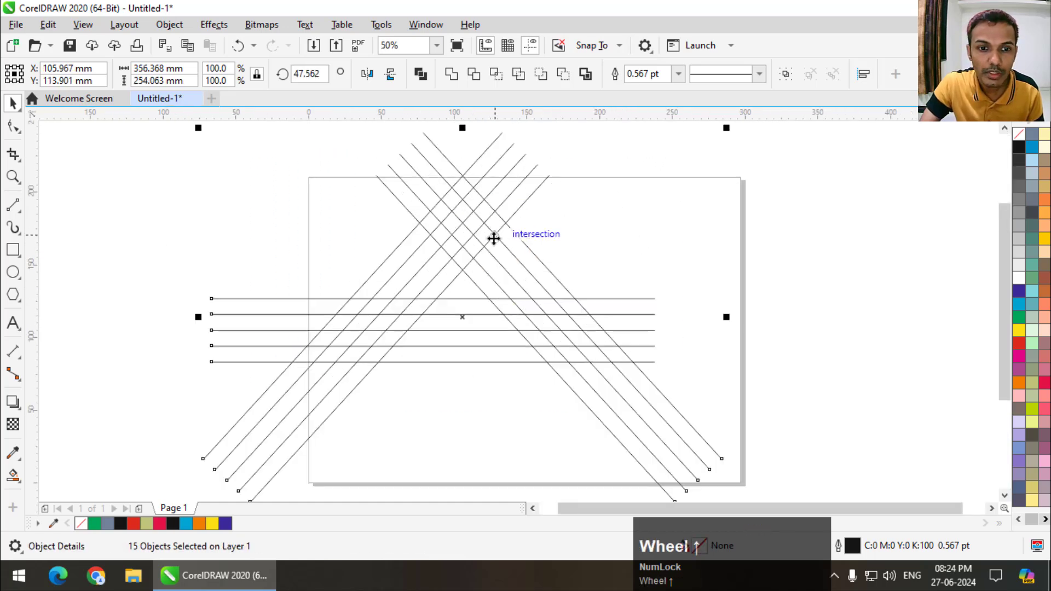
pyautogui.click(13, 474)
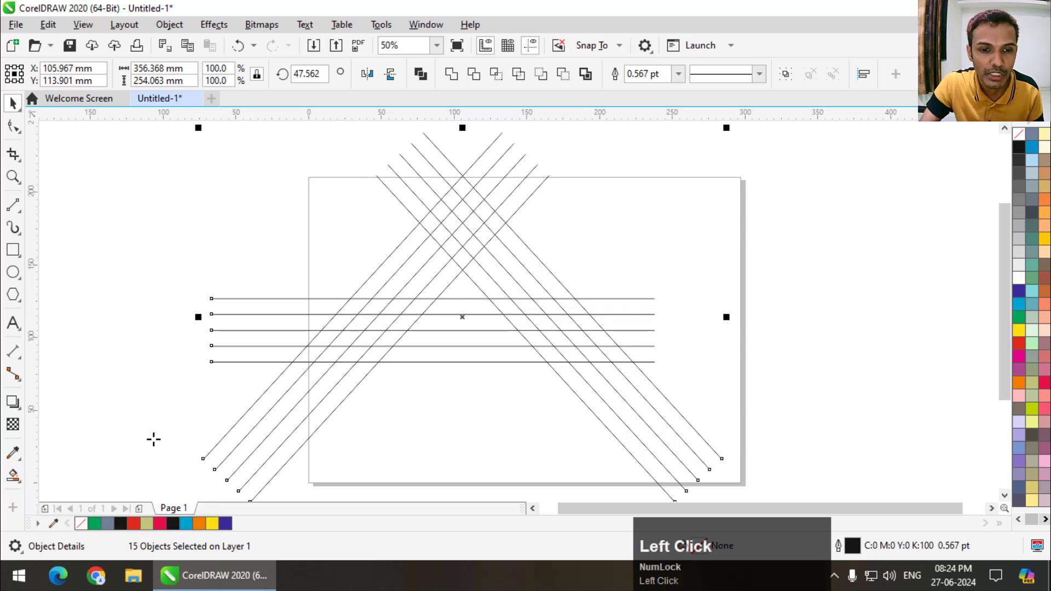
pyautogui.click(312, 355)
pyautogui.click(324, 338)
pyautogui.click(344, 322)
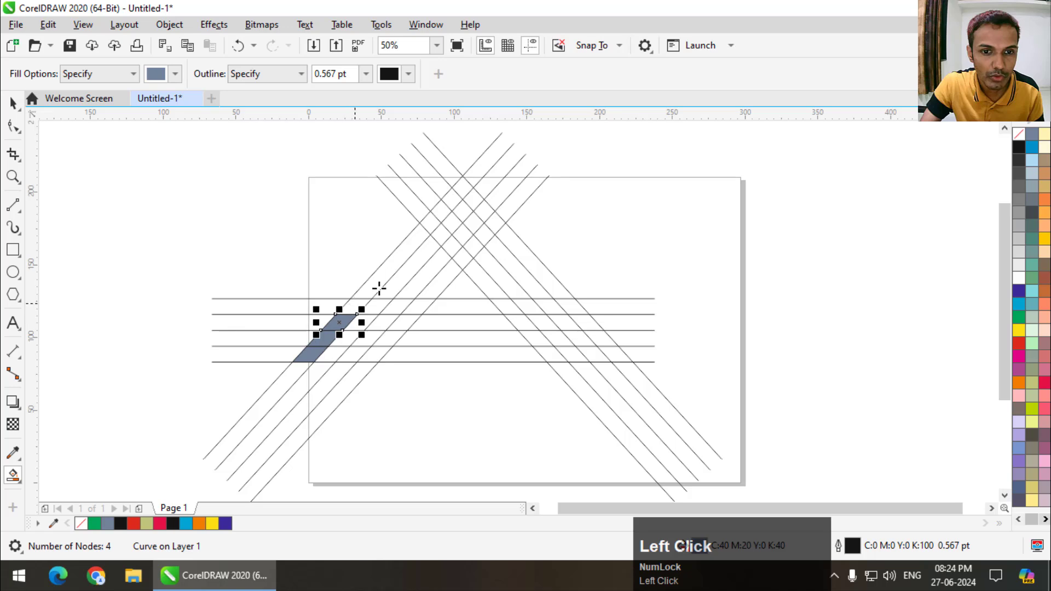
pyautogui.click(355, 305)
pyautogui.click(384, 281)
pyautogui.click(433, 221)
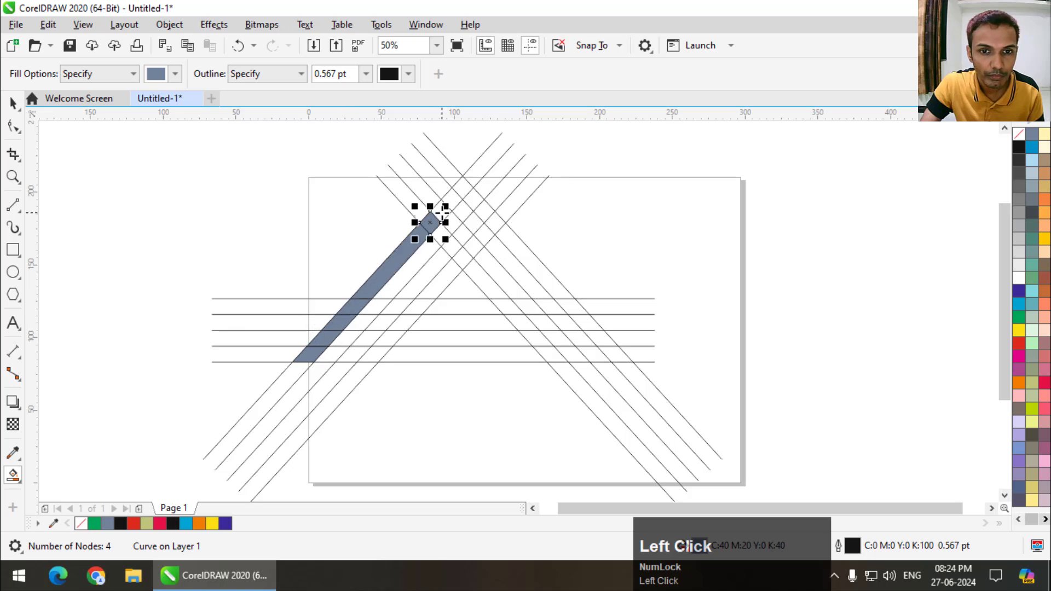
pyautogui.click(442, 211)
pyautogui.click(451, 199)
pyautogui.click(464, 188)
# - Smart Fill the outermost right strip in blue-grey, from just below the apex down to the lowest horizontal line
pyautogui.click(475, 200)
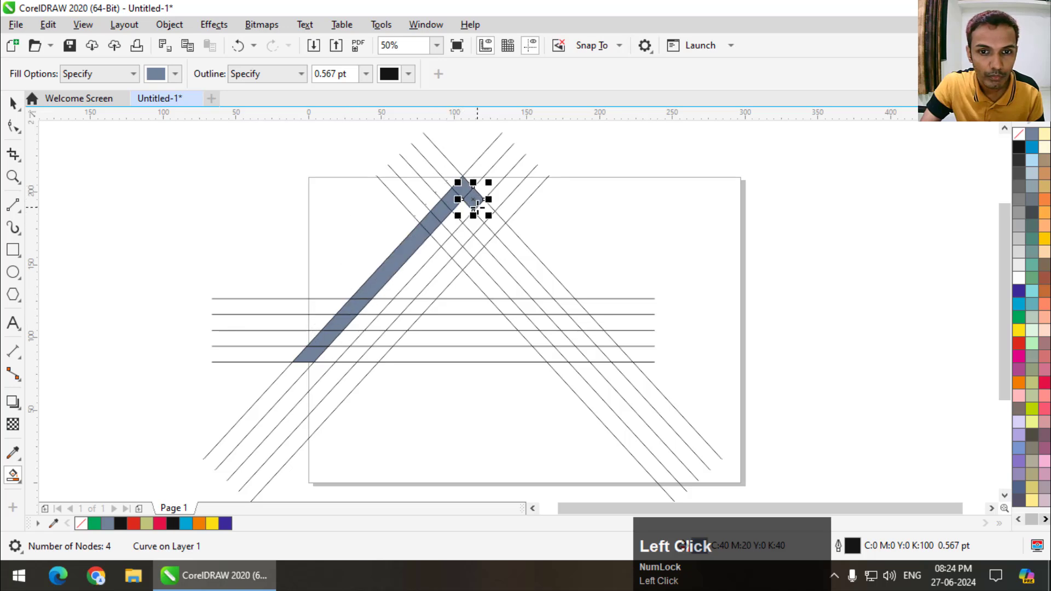
pyautogui.click(485, 215)
pyautogui.click(509, 236)
pyautogui.click(526, 260)
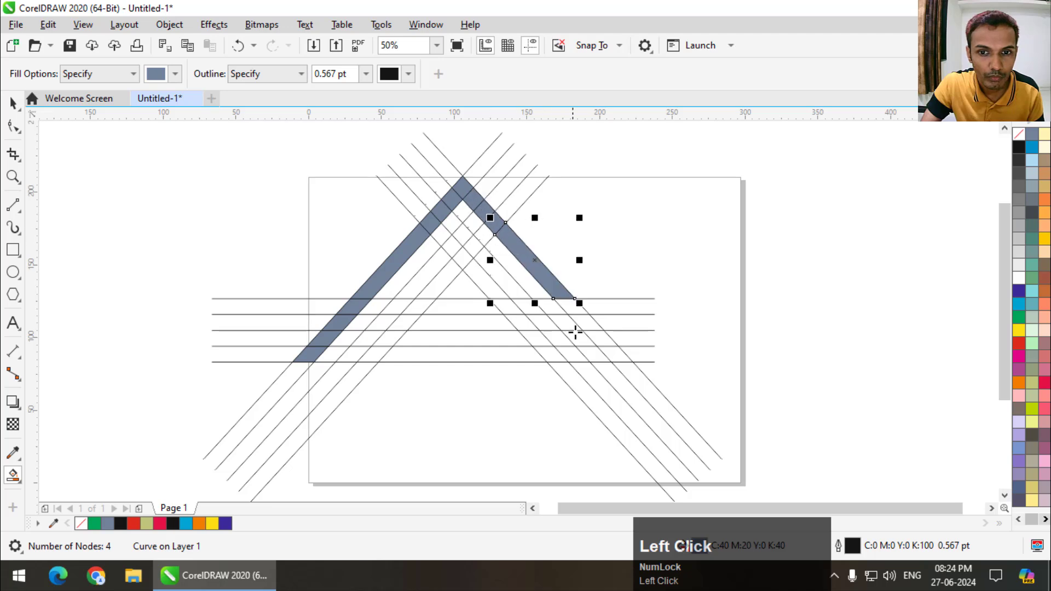
pyautogui.click(575, 307)
pyautogui.click(592, 326)
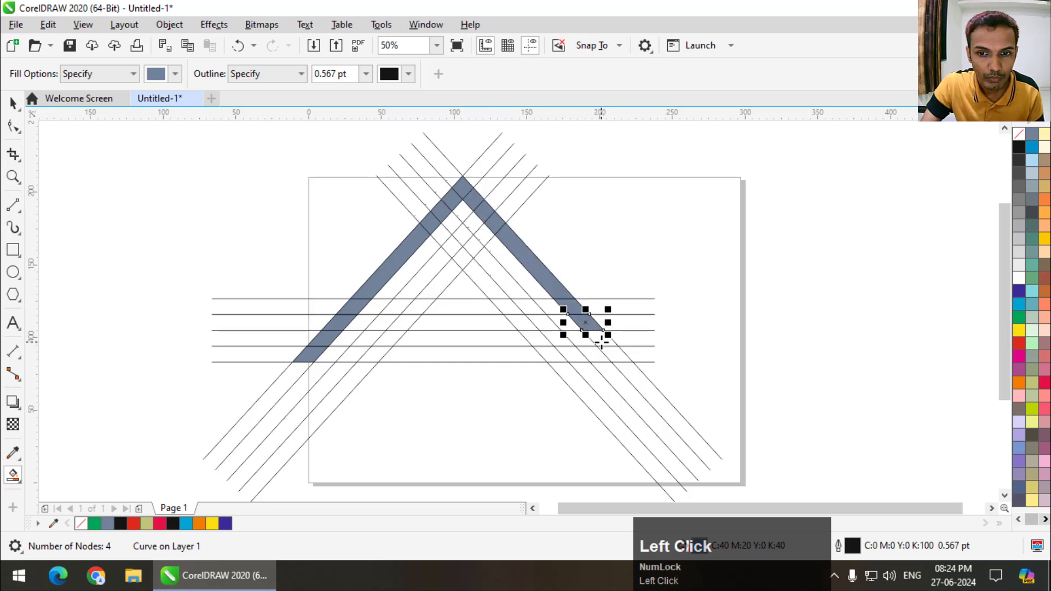
pyautogui.click(601, 342)
pyautogui.click(616, 354)
# - Smart Fill the lowest horizontal strip inward from the right corner and the innermost right strip up to the inner peak
pyautogui.click(589, 354)
pyautogui.click(564, 357)
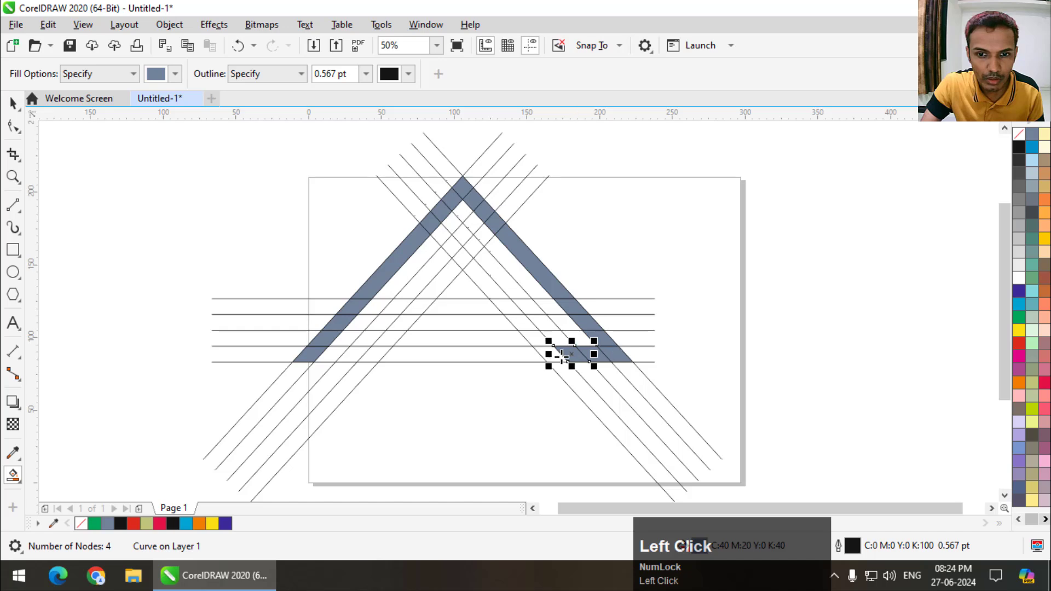
pyautogui.click(547, 355)
pyautogui.click(539, 339)
pyautogui.click(523, 323)
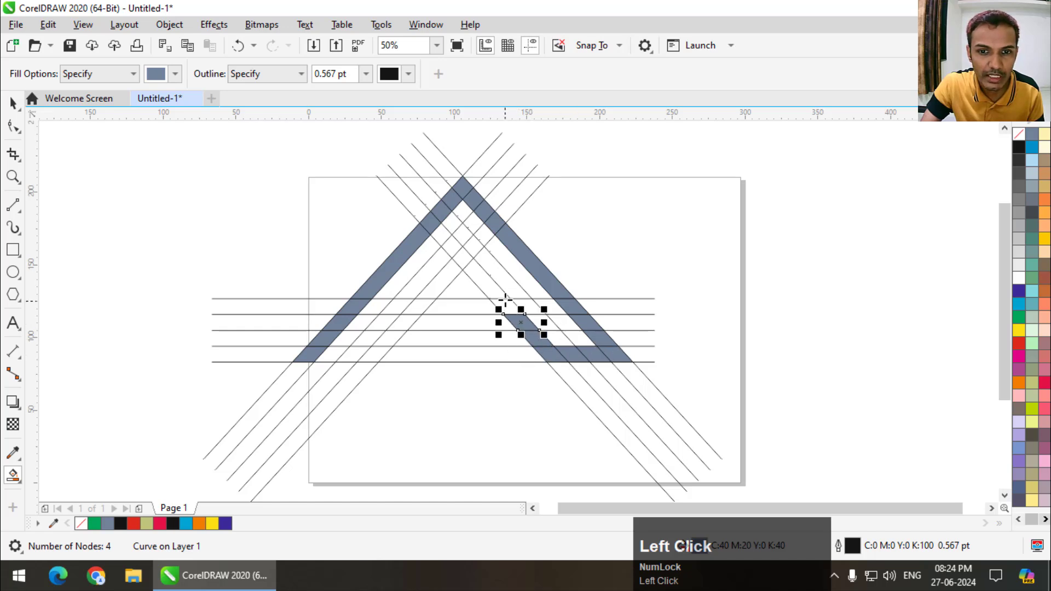
pyautogui.click(505, 307)
pyautogui.click(480, 288)
pyautogui.click(454, 273)
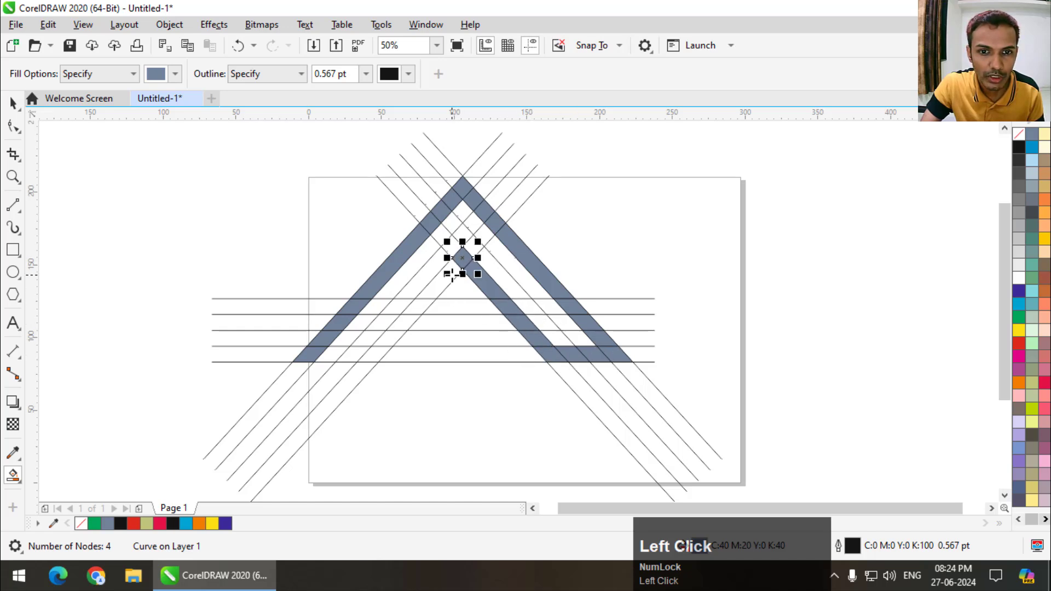
# - Smart Fill the inner left leg from the inner peak down, stepping outward one strip at the crossbar and ending in a short foot
pyautogui.click(439, 286)
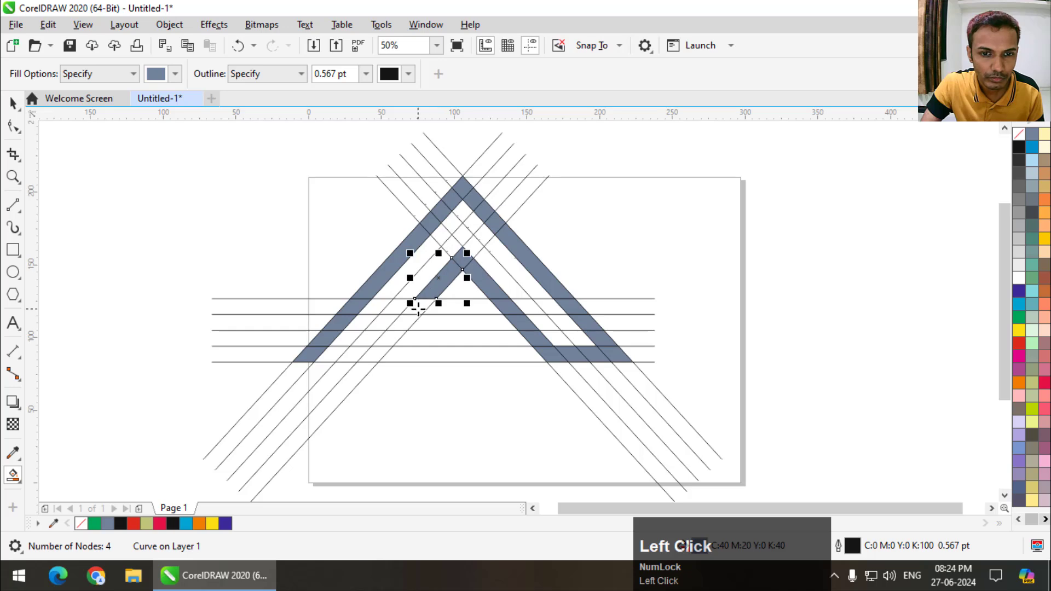
pyautogui.click(403, 306)
pyautogui.click(385, 326)
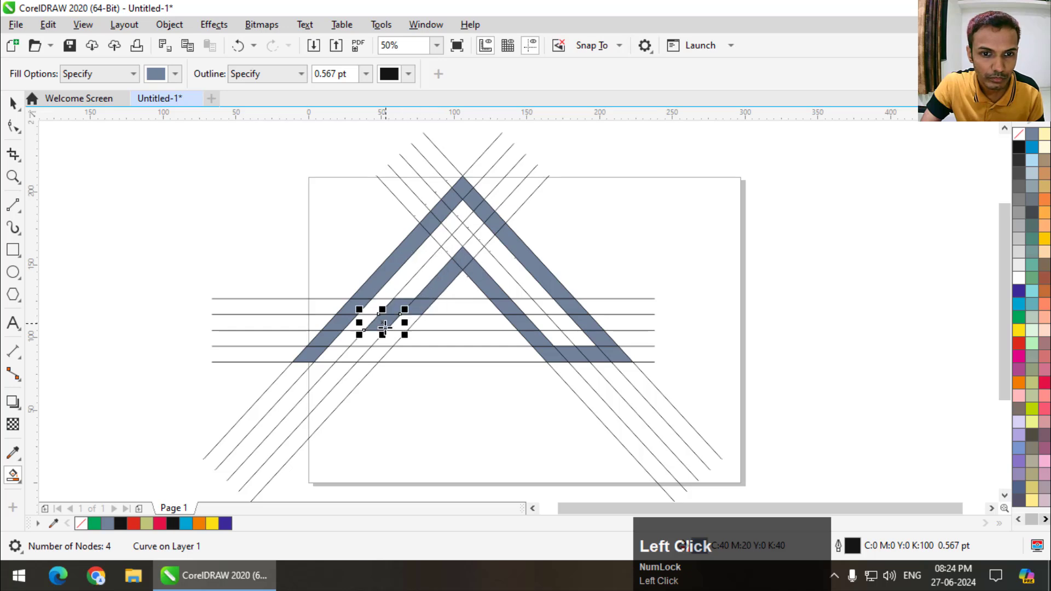
pyautogui.click(368, 340)
pyautogui.click(355, 356)
pyautogui.click(376, 357)
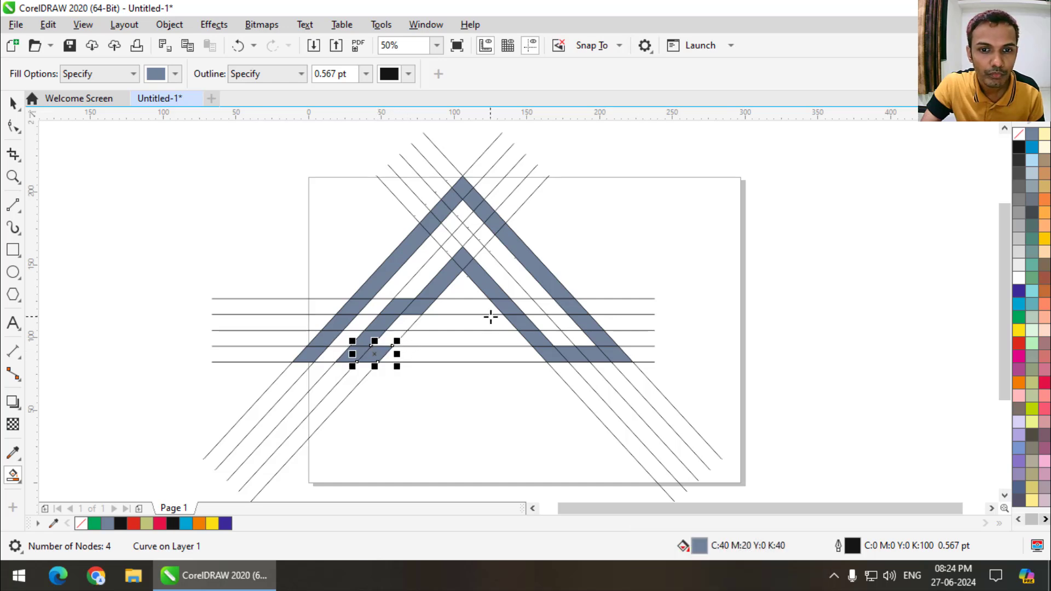
# - Try to select and cut all the filled pieces out of the guide lines
pyautogui.click(13, 103)
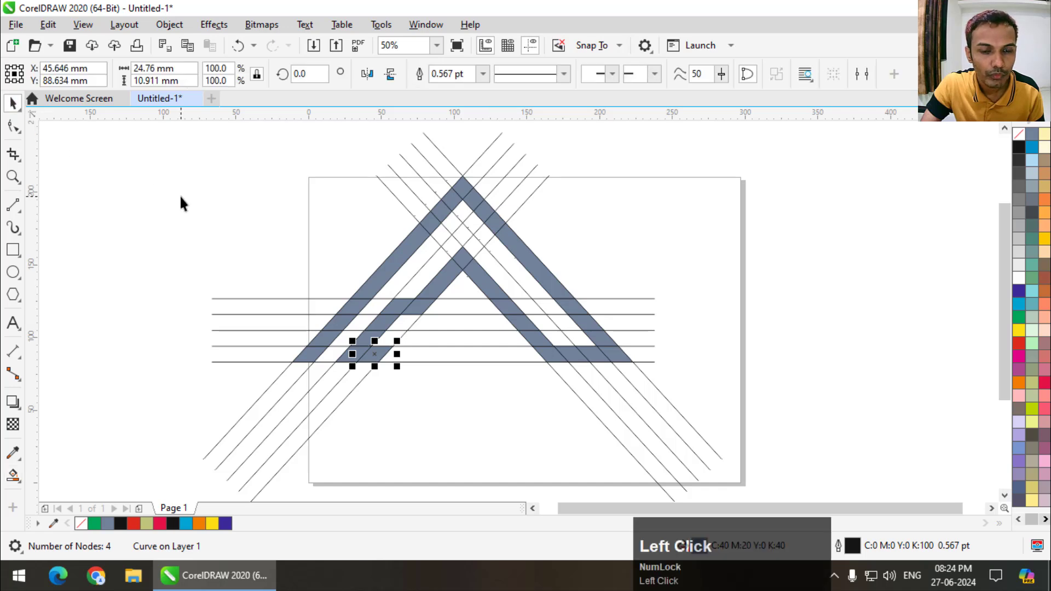
pyautogui.click(179, 197)
pyautogui.scroll(-1, 644, 362)
pyautogui.scroll(1, 642, 361)
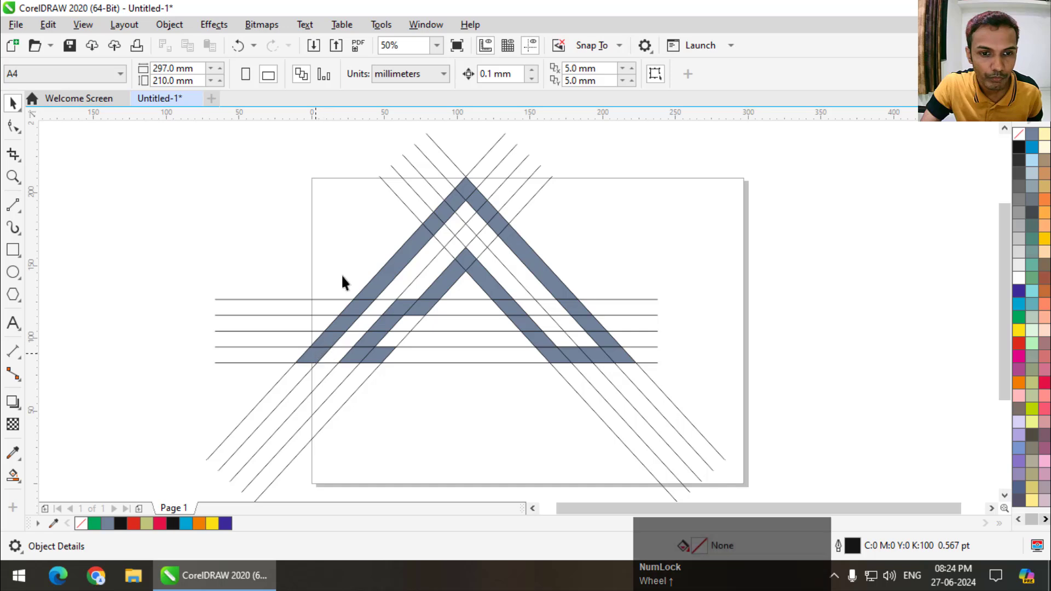
pyautogui.scroll(-1, 343, 281)
pyautogui.moveTo(305, 230); pyautogui.dragTo(505, 340)
pyautogui.hotkey('ctrl', 'x')
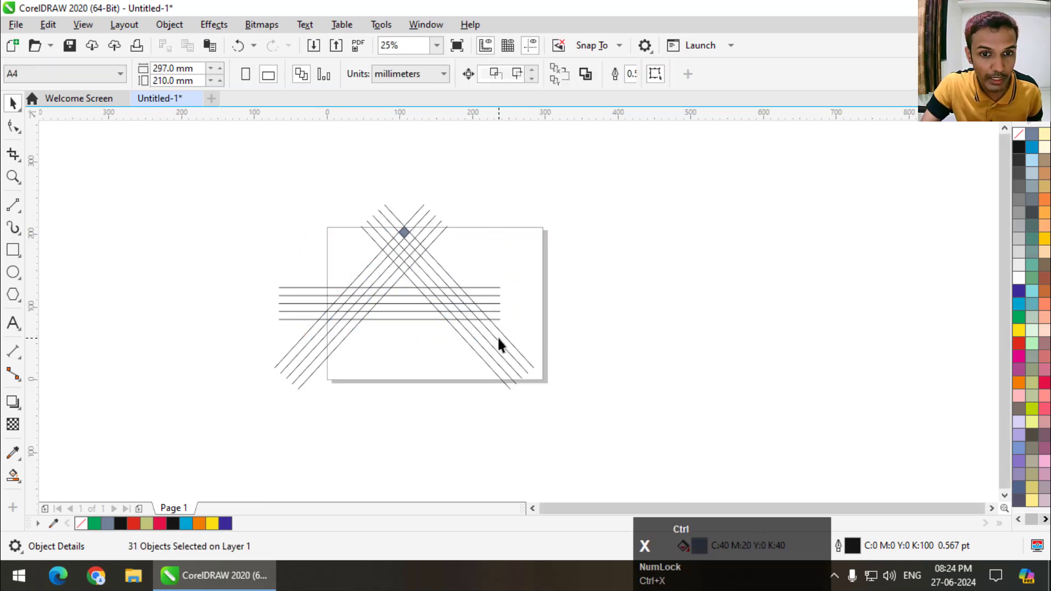
pyautogui.hotkey('ctrl', 'z')
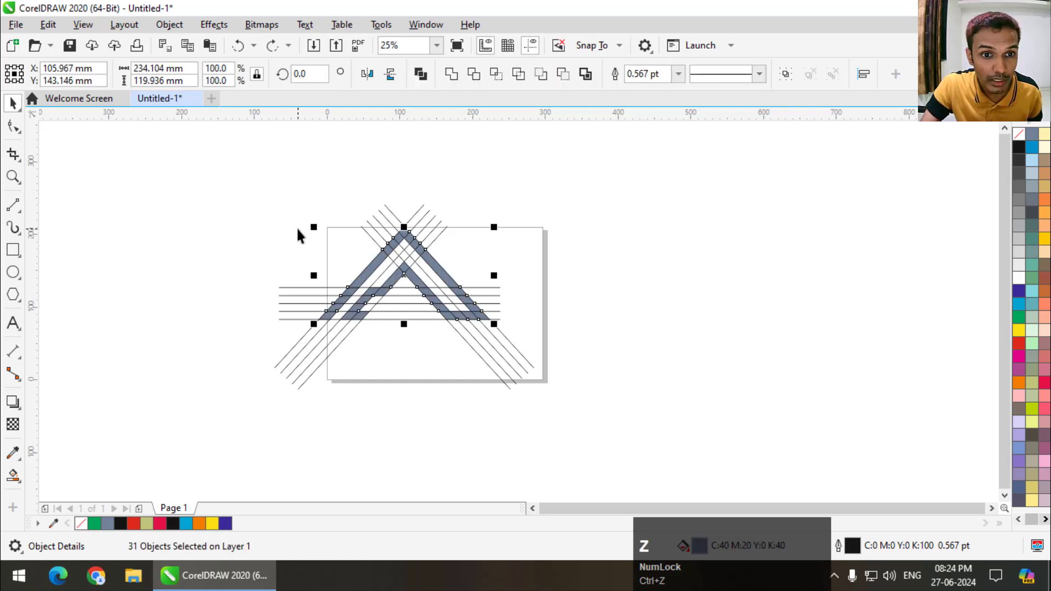
pyautogui.click(298, 227)
pyautogui.moveTo(300, 227); pyautogui.dragTo(483, 339)
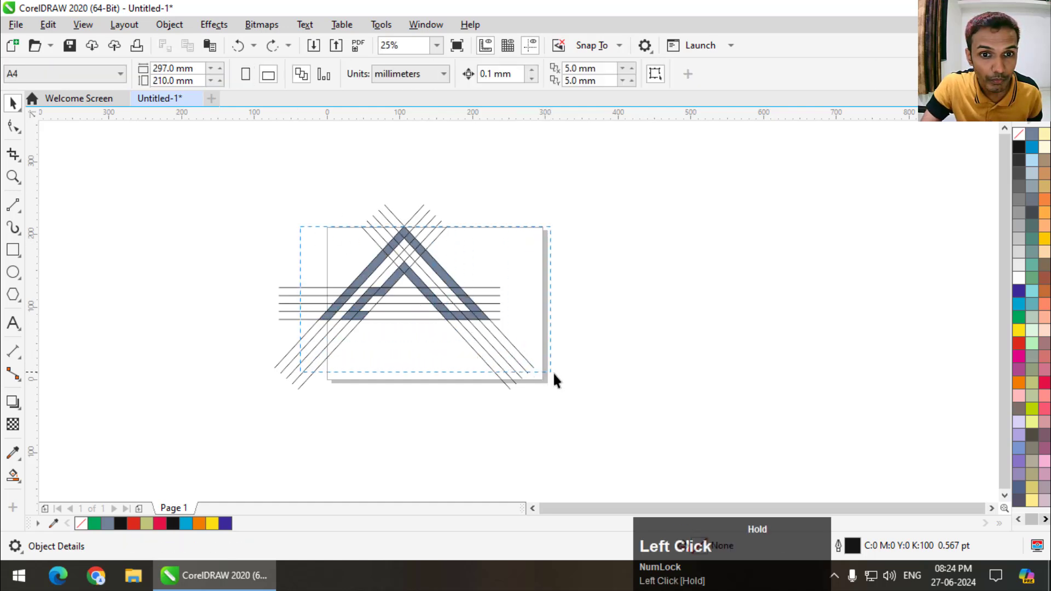
pyautogui.moveTo(569, 369); pyautogui.dragTo(547, 326)
pyautogui.press('space')
pyautogui.hotkey('ctrl', 'x')
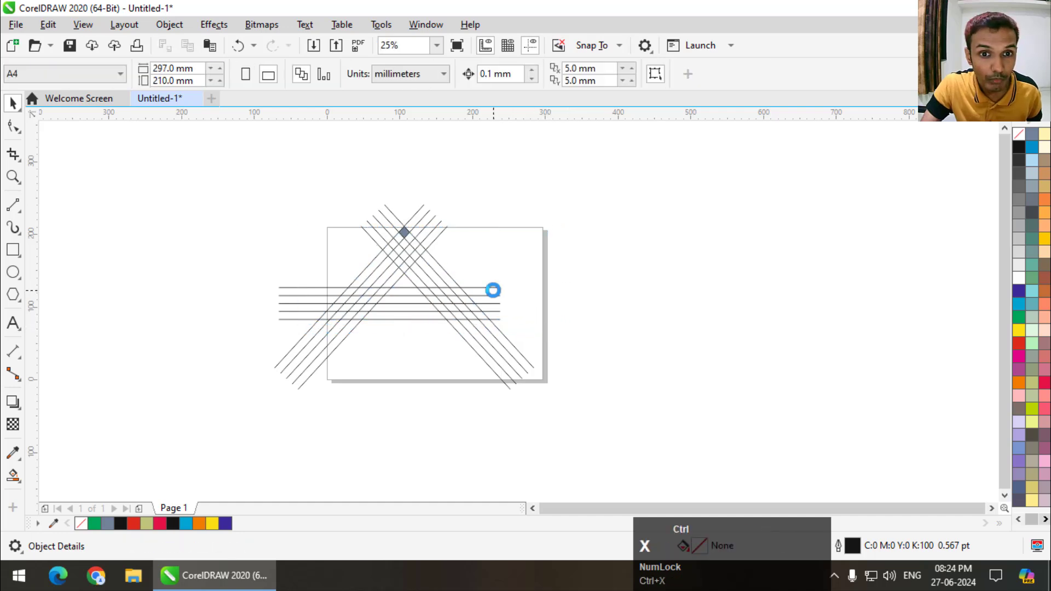
pyautogui.hotkey('ctrl', 'z')
pyautogui.click(288, 216)
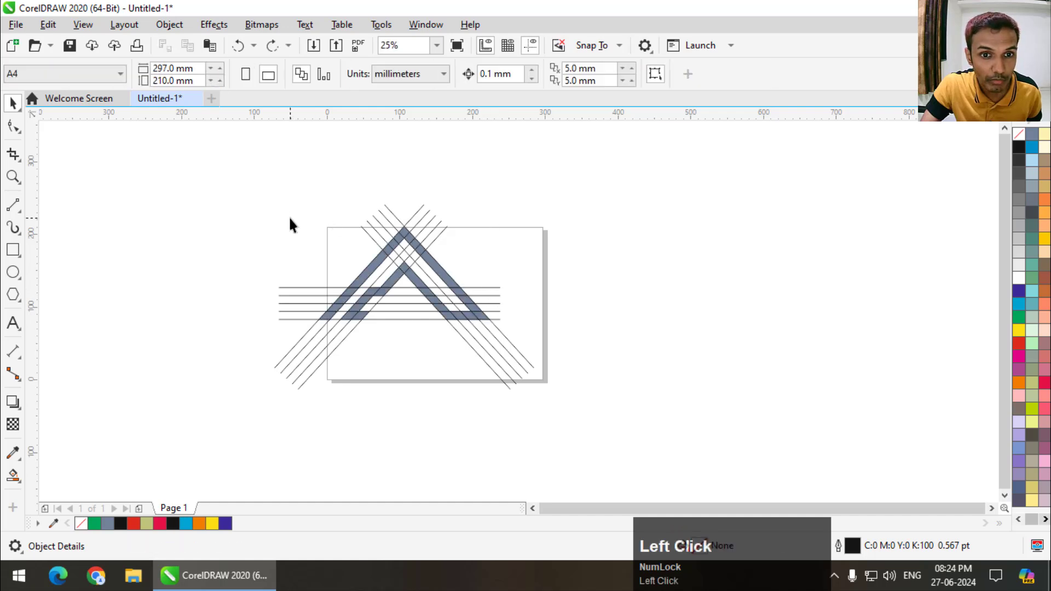
# - Remove all the guide lines, cutting the filled pieces beforehand and pasting them back in place
pyautogui.moveTo(289, 218); pyautogui.dragTo(536, 343)
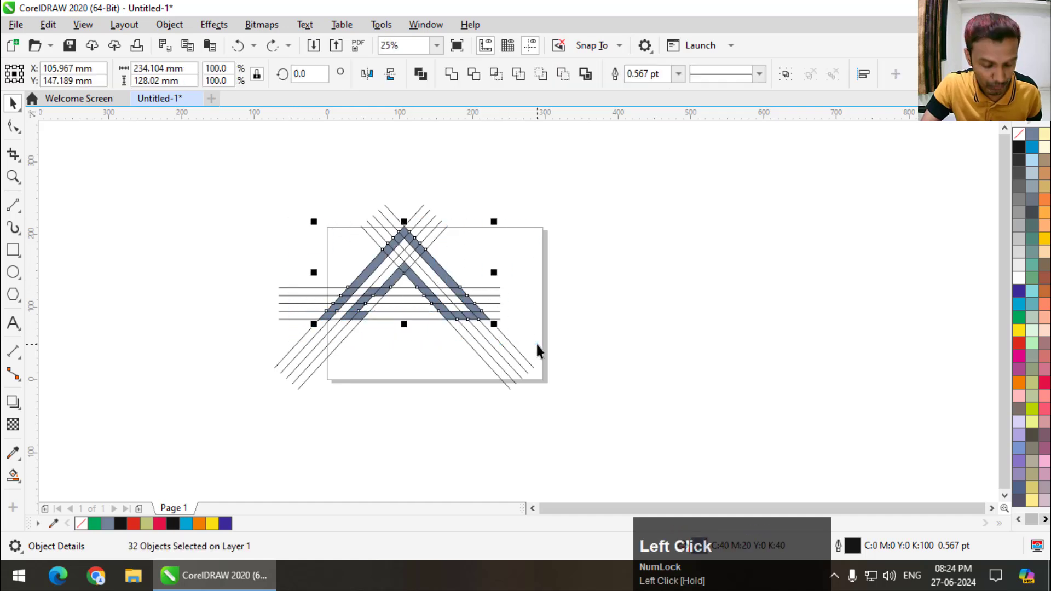
pyautogui.hotkey('ctrl', 'x')
pyautogui.moveTo(583, 164); pyautogui.dragTo(162, 456)
pyautogui.press('Delete')
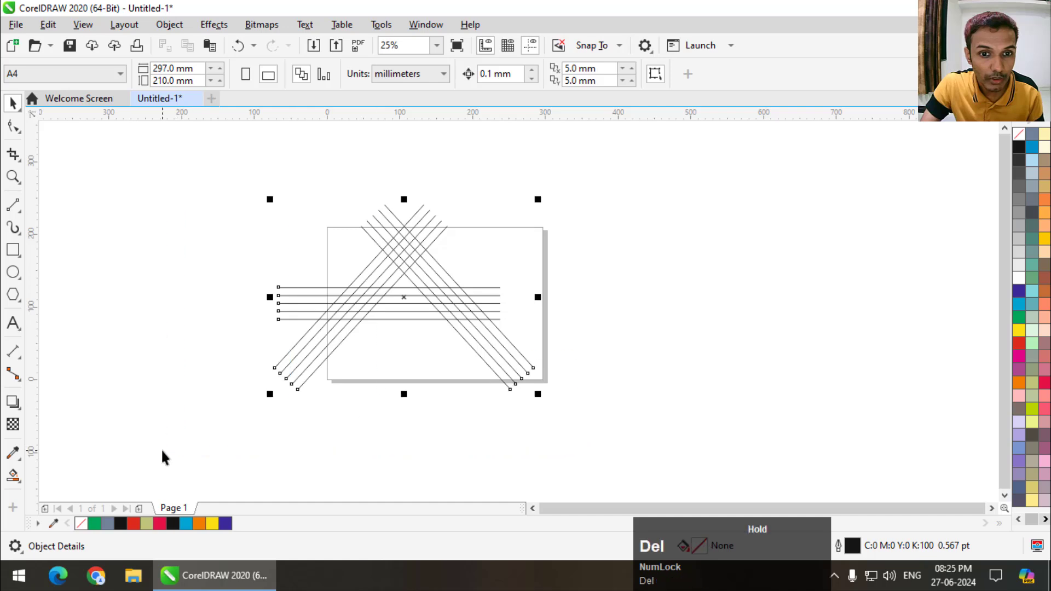
pyautogui.hotkey('ctrl', 'v')
# - Weld the filled pieces into one shape and move it on the page to about X 138 mm, Y 124 mm
pyautogui.scroll(2, 396, 270)
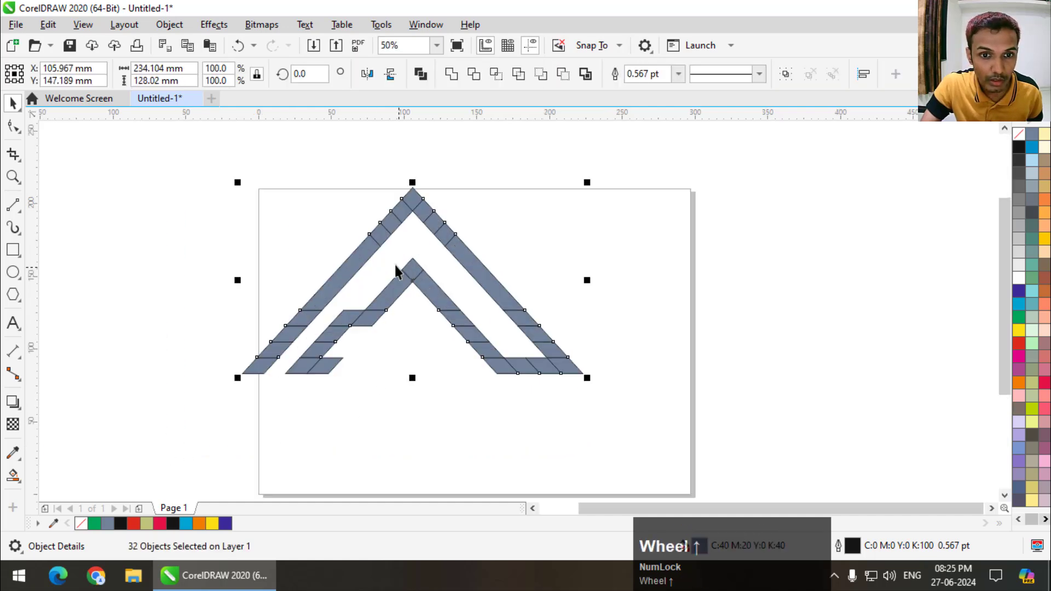
pyautogui.click(451, 74)
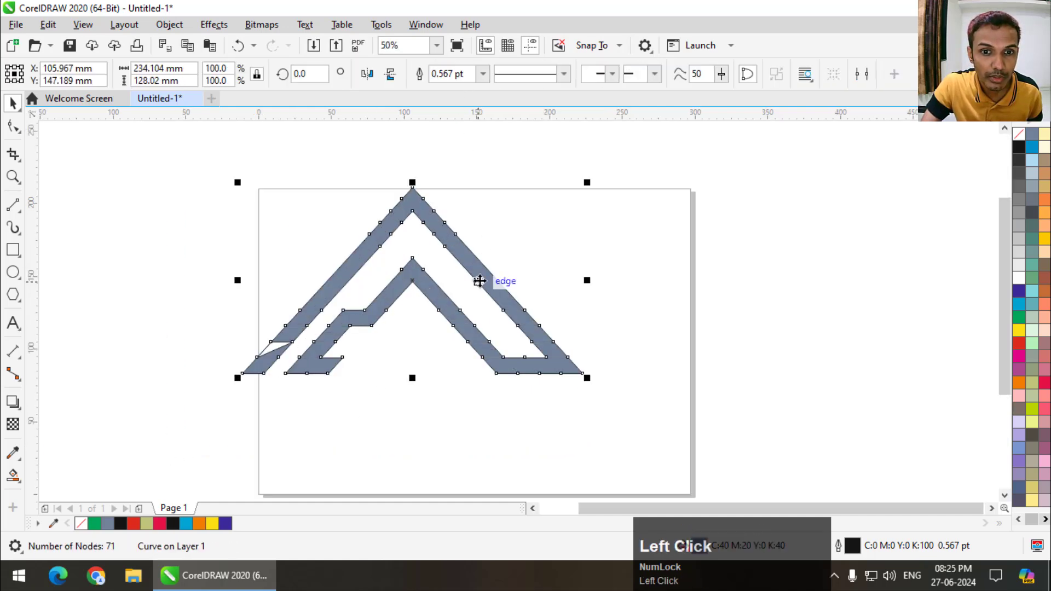
pyautogui.moveTo(480, 280); pyautogui.dragTo(527, 307)
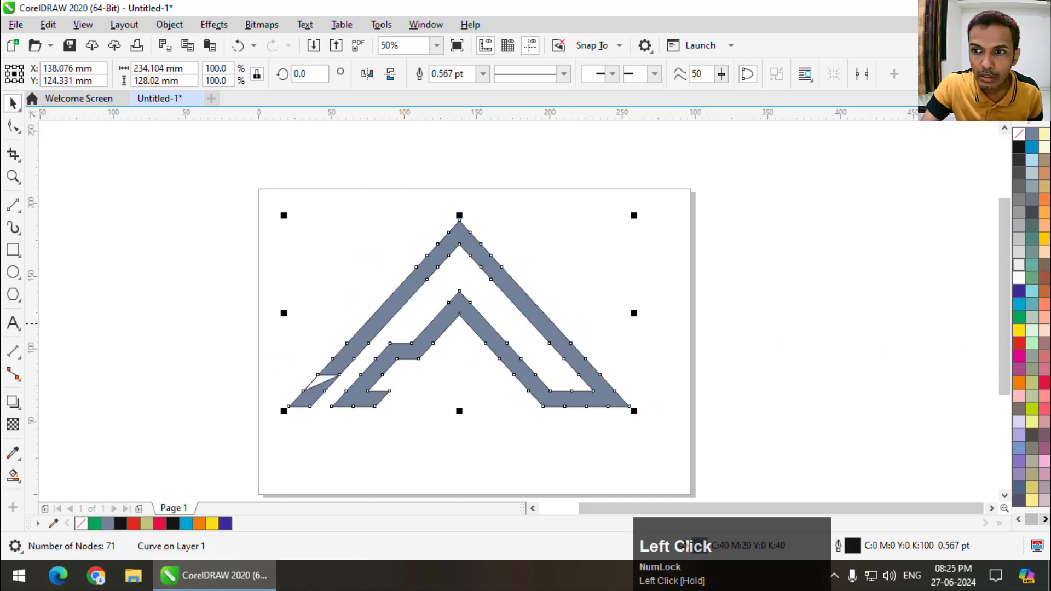
# - Fill the welded letter shape with crimson (C0 M100 Y60 K0) and remove its outline
pyautogui.click(1043, 383)
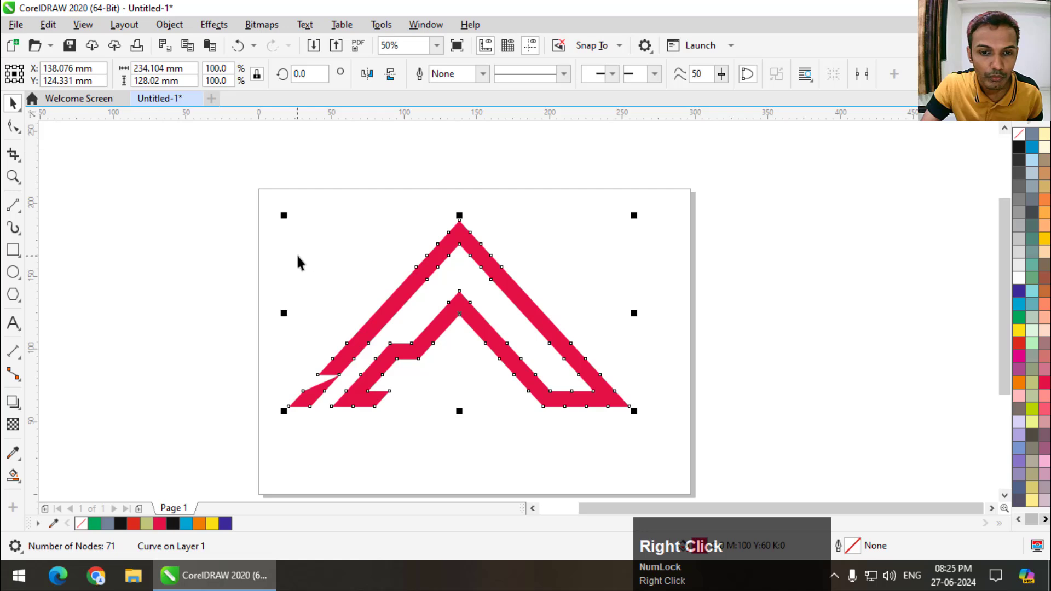
pyautogui.scroll(-1, 295, 258)
pyautogui.scroll(1, 343, 272)
# - Draw a flat rectangle about 56 by 5 mm beneath the letter's inner peak and fill it with the same crimson
pyautogui.scroll(1, 414, 351)
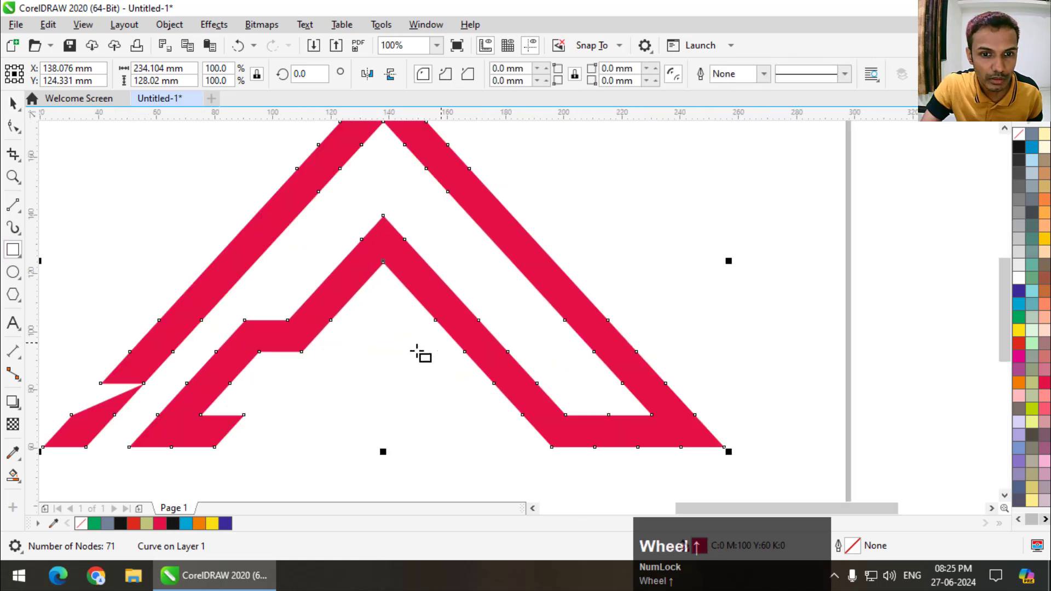
pyautogui.moveTo(300, 375); pyautogui.dragTo(463, 387)
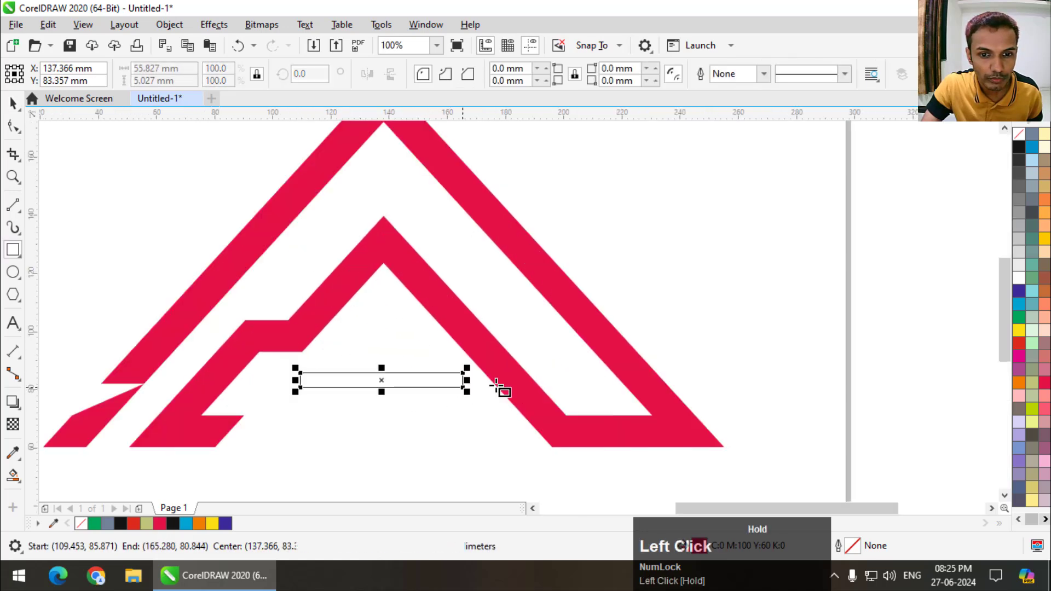
pyautogui.click(1044, 387)
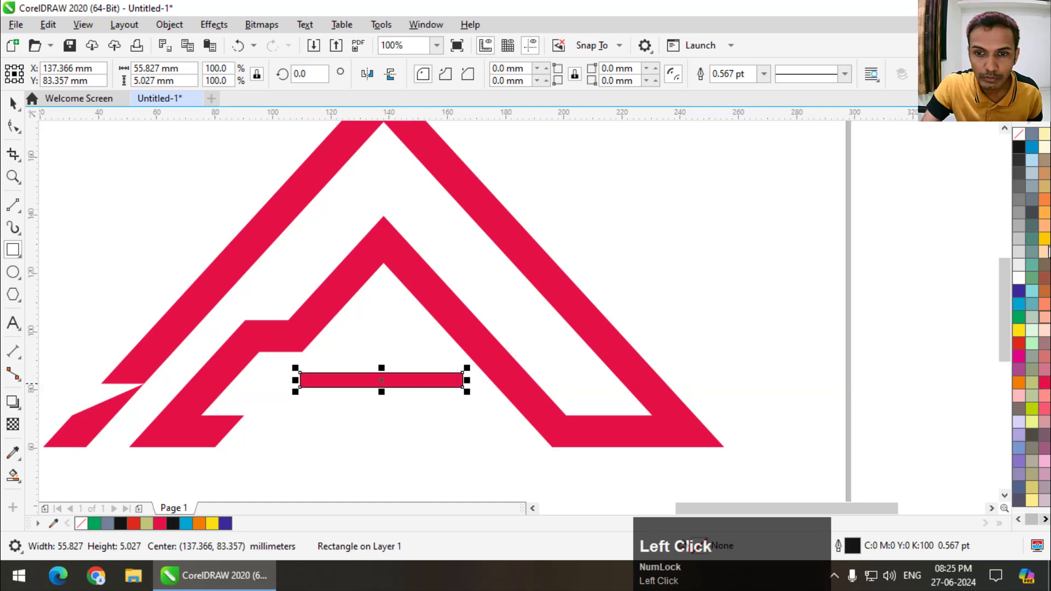
# - Remove the outline from the flat crimson rectangle beneath the letter's inner peak and deselect it
pyautogui.rightClick(1019, 135)
pyautogui.scroll(-1, 417, 322)
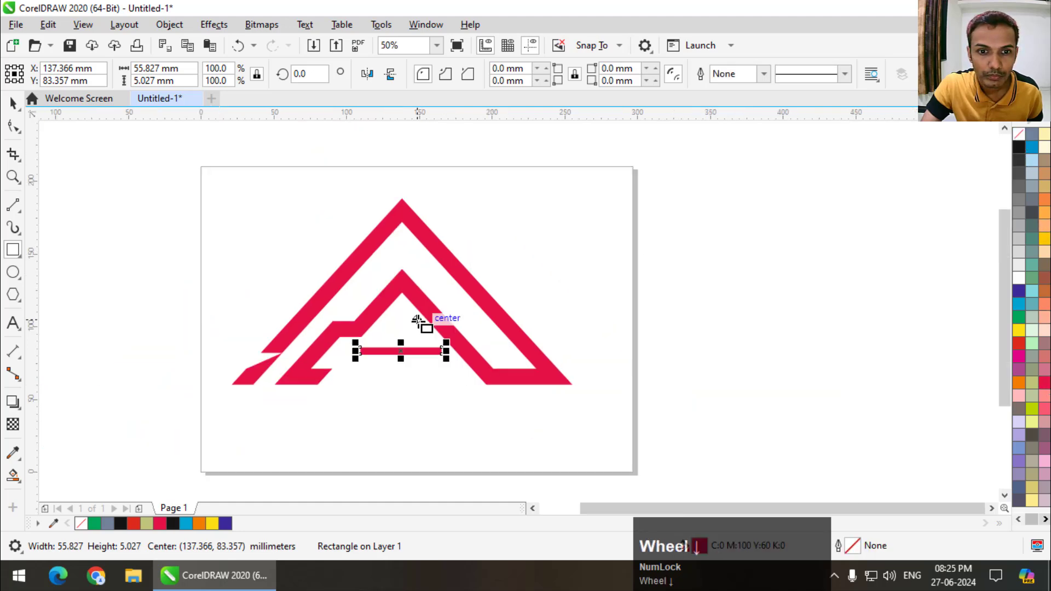
pyautogui.click(176, 184)
# - Delete the two stray nodes on the outer edge of the letter's lower left leg to close the wedge-shaped notch
pyautogui.scroll(-1, 527, 342)
pyautogui.scroll(3, 534, 346)
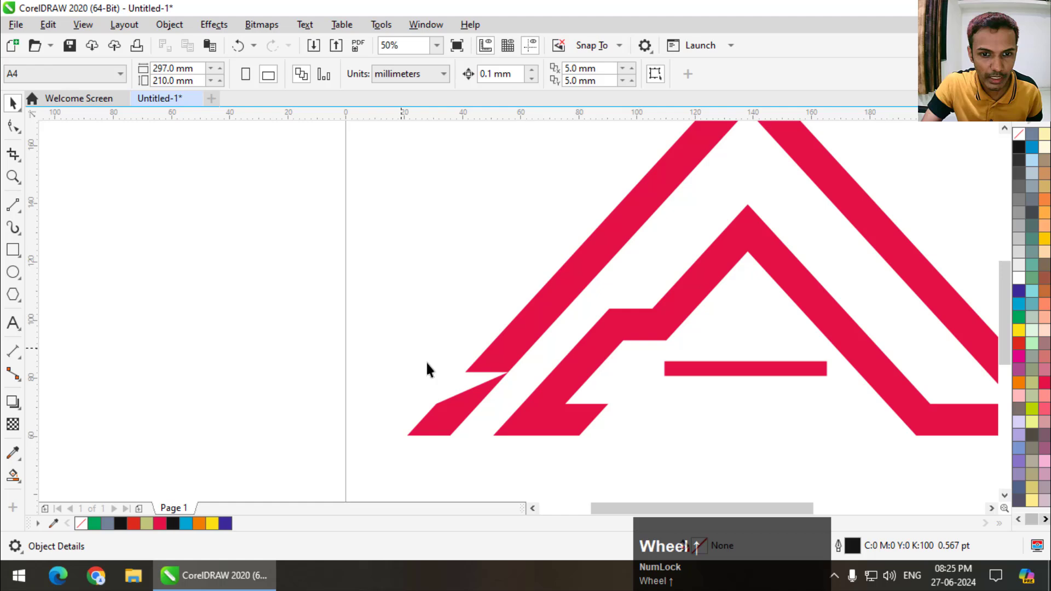
pyautogui.click(469, 395)
pyautogui.click(13, 127)
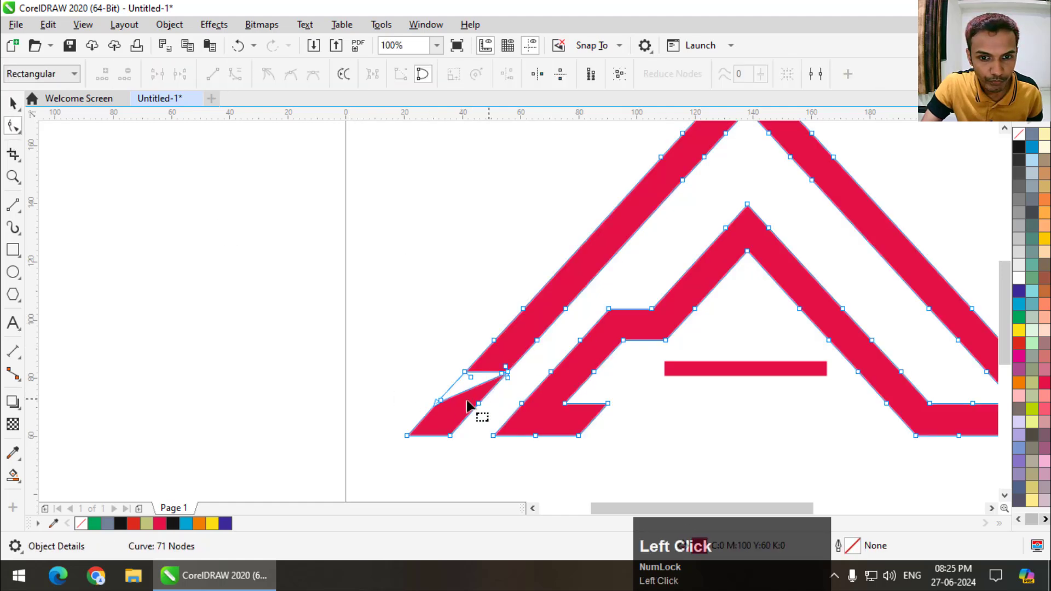
pyautogui.scroll(3, 441, 407)
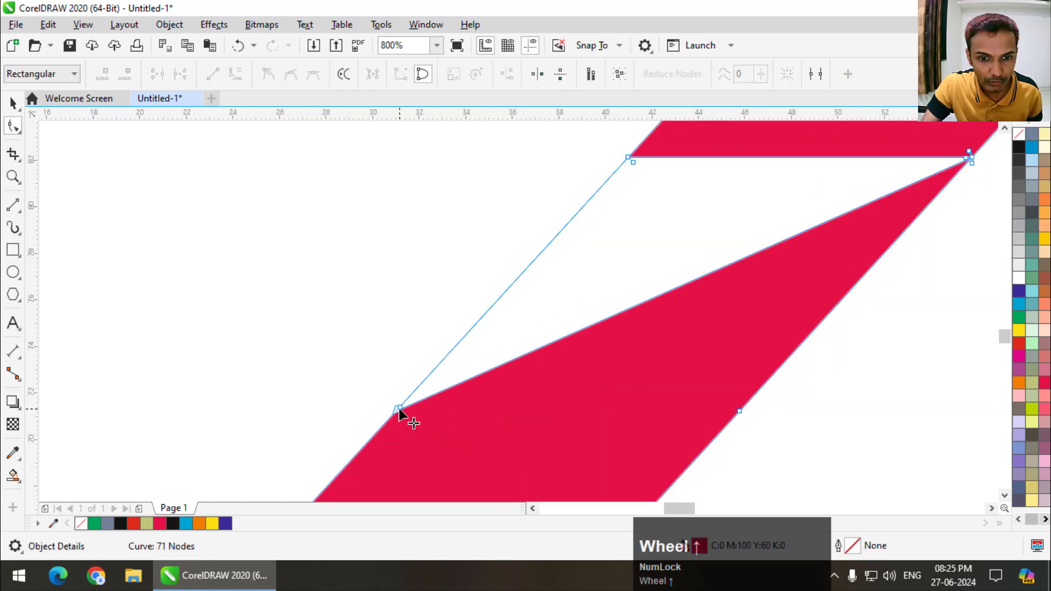
pyautogui.moveTo(400, 412); pyautogui.dragTo(425, 316)
pyautogui.hotkey('ctrl', 'z')
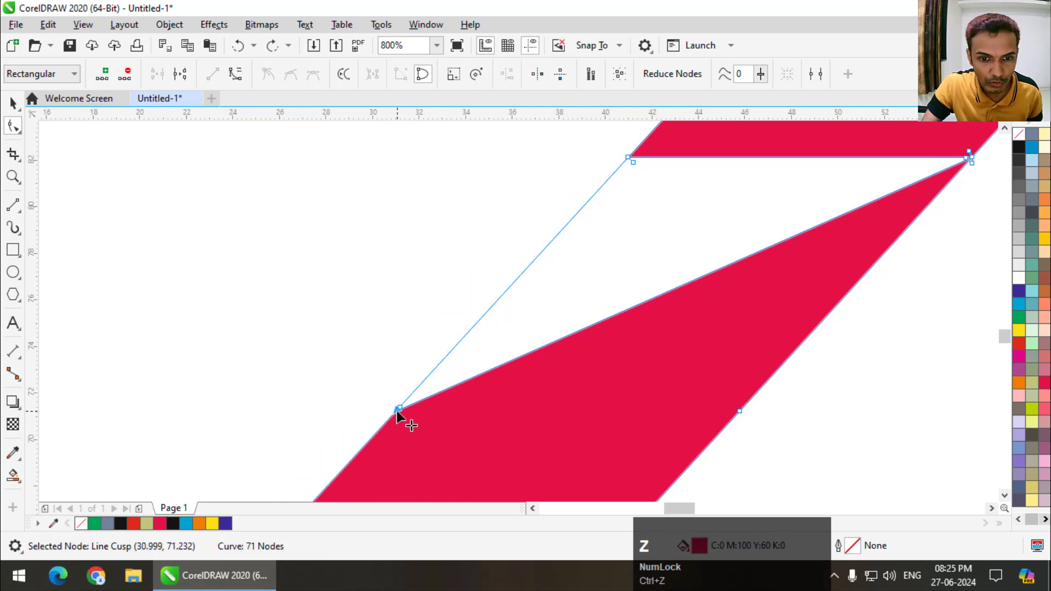
pyautogui.doubleClick(398, 409)
pyautogui.doubleClick(396, 412)
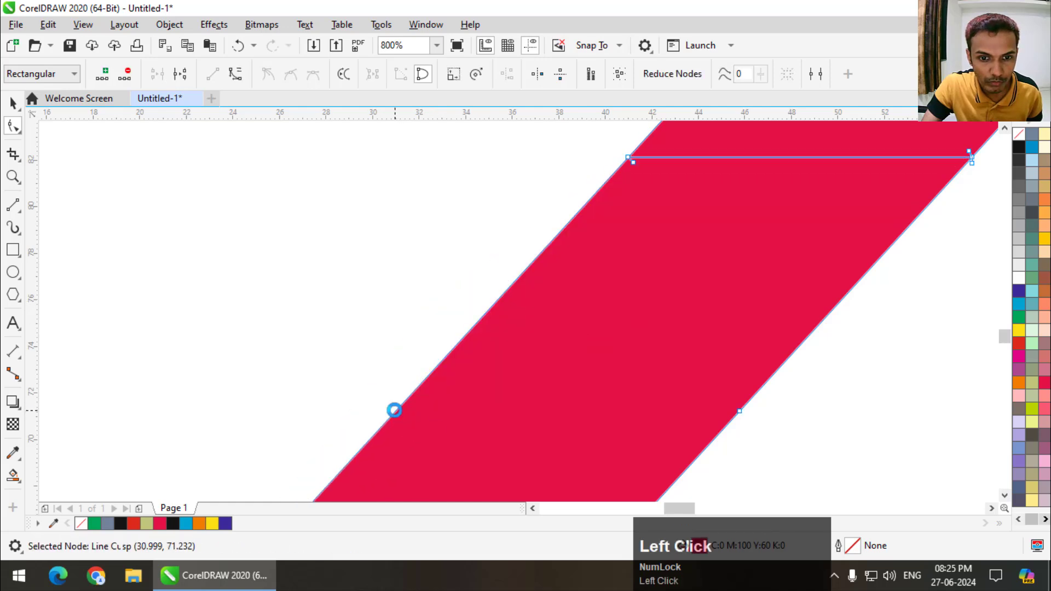
pyautogui.scroll(-6, 404, 411)
pyautogui.click(443, 386)
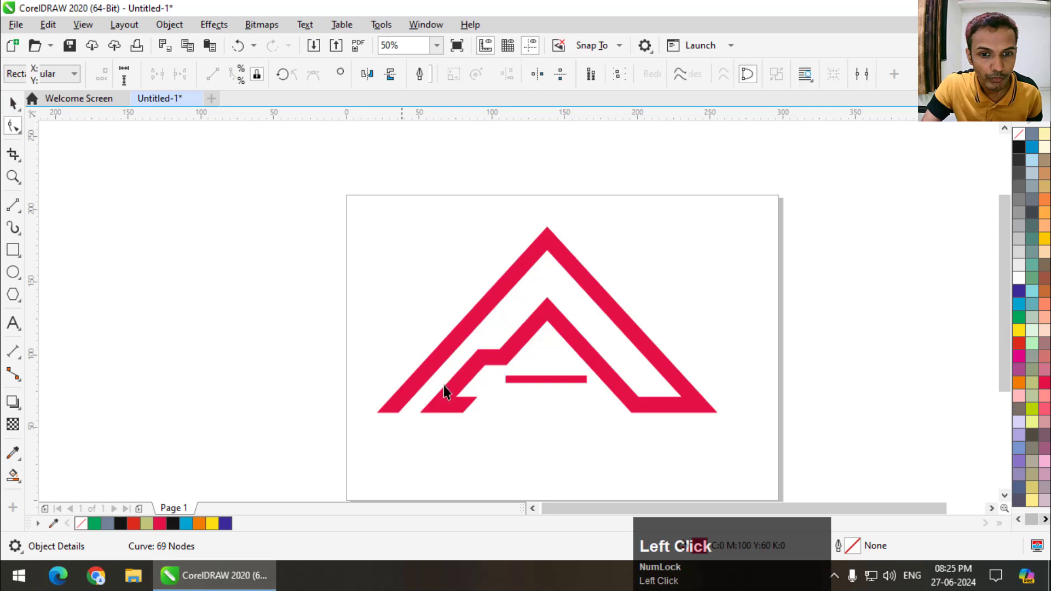
# - Select the crimson letter shape and the flat bar together
pyautogui.scroll(-2, 412, 369)
pyautogui.scroll(2, 517, 375)
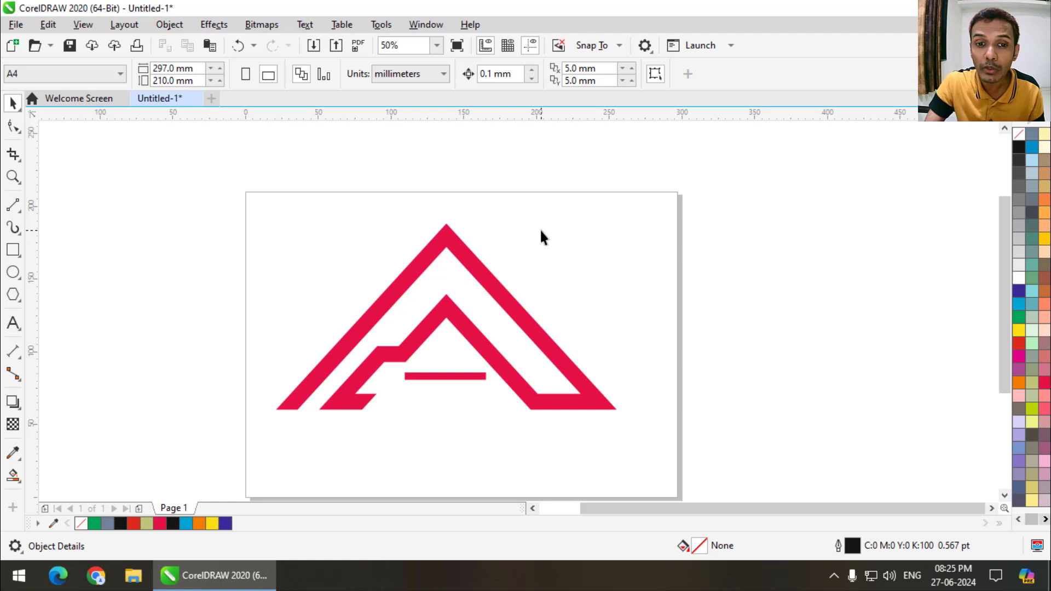
pyautogui.scroll(-2, 541, 231)
pyautogui.scroll(1, 541, 233)
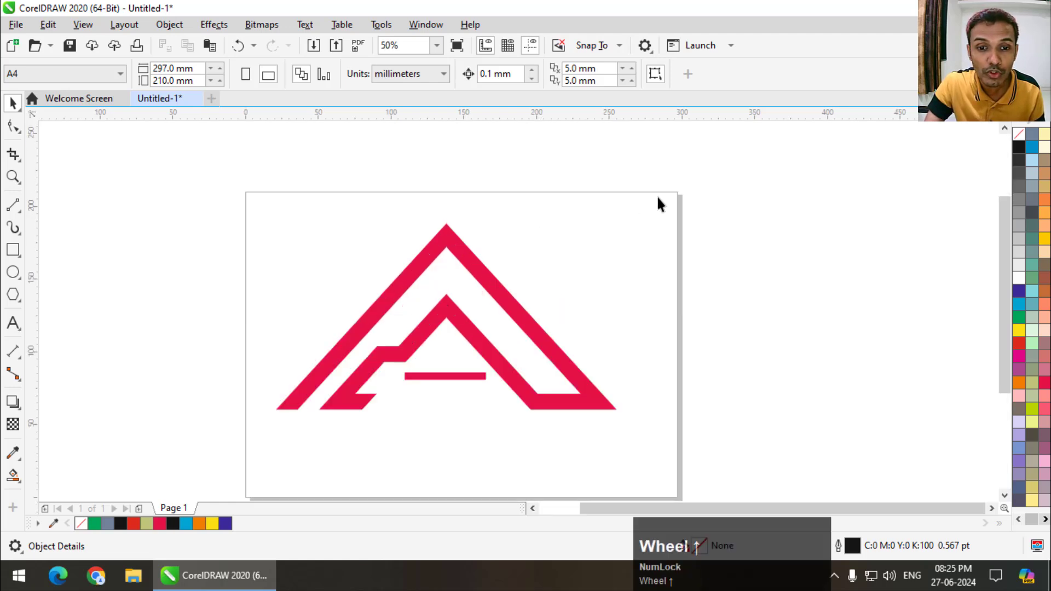
pyautogui.moveTo(660, 193); pyautogui.dragTo(219, 463)
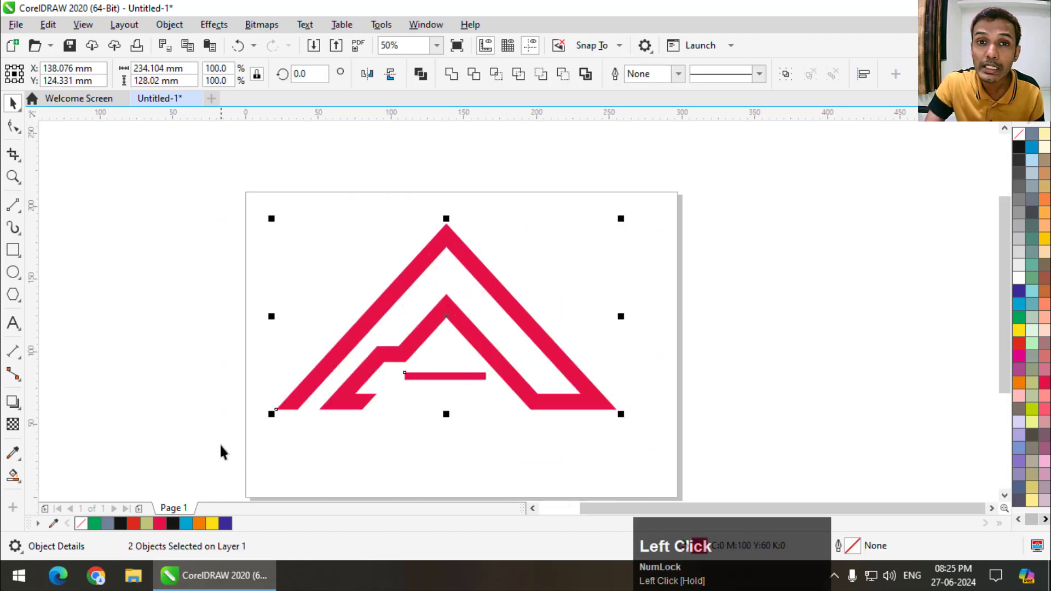